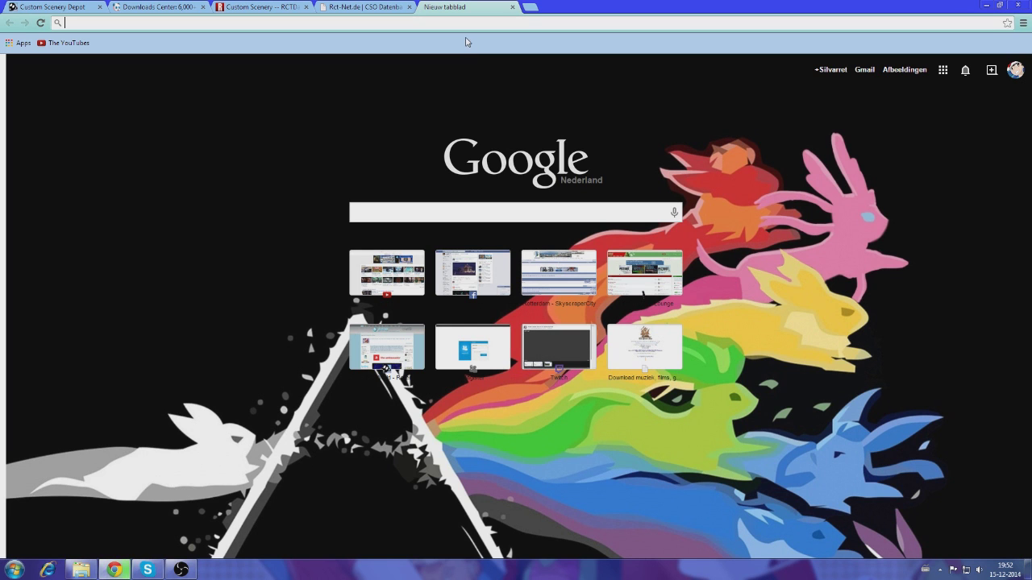
{"action": "left_click", "coordinate": [44, 6]}
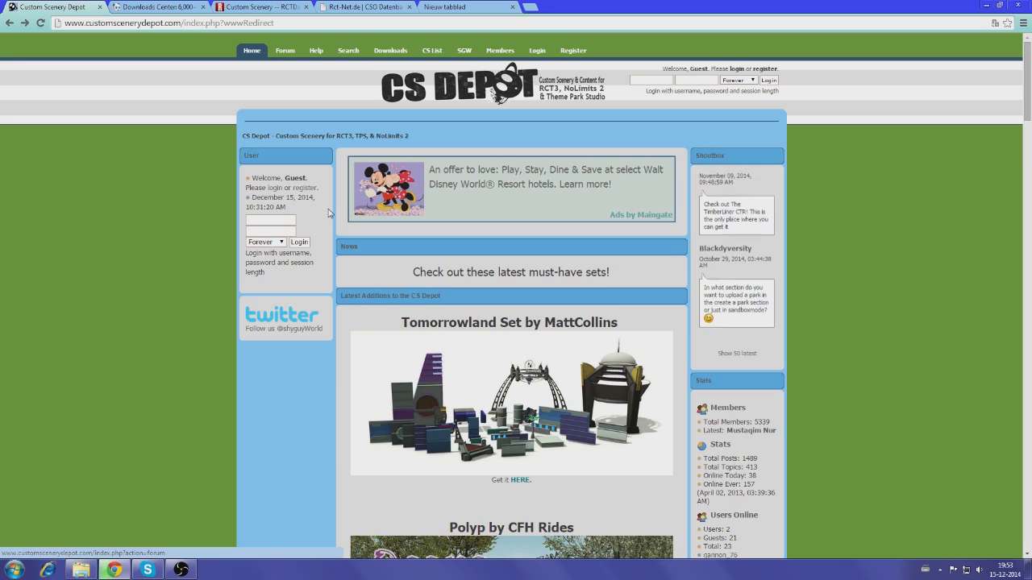
{"action": "scroll", "coordinate": [328, 214], "scroll_direction": "down", "scroll_amount": 3}
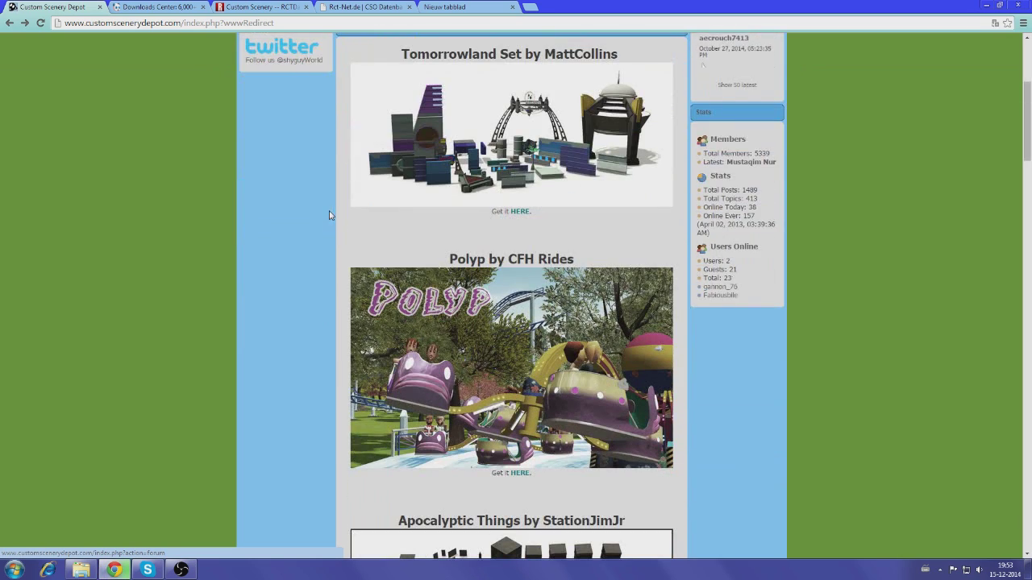
{"action": "scroll", "coordinate": [330, 216], "scroll_direction": "down", "scroll_amount": 3}
{"action": "scroll", "coordinate": [329, 216], "scroll_direction": "down", "scroll_amount": 2}
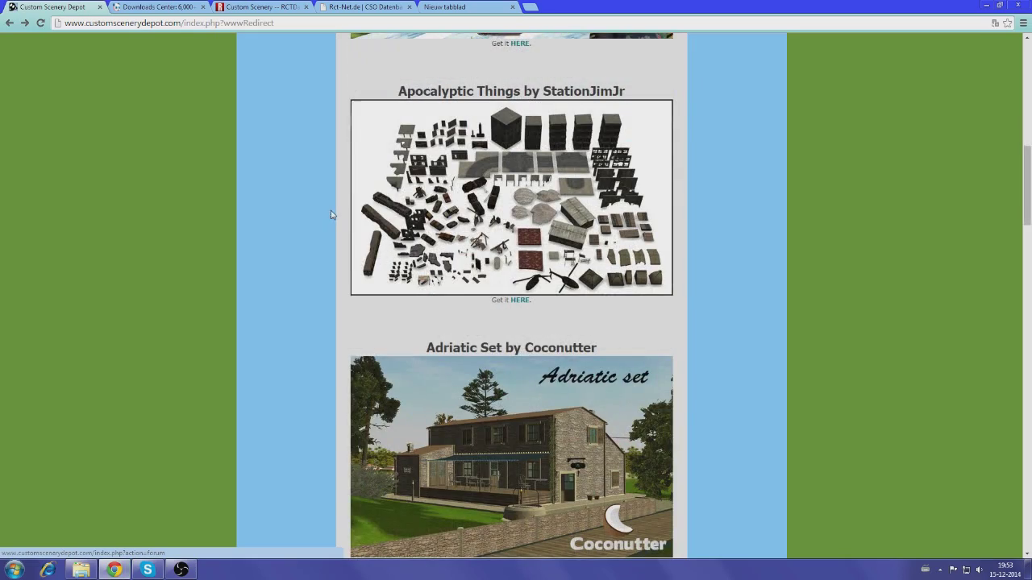
{"action": "scroll", "coordinate": [330, 214], "scroll_direction": "down", "scroll_amount": 1}
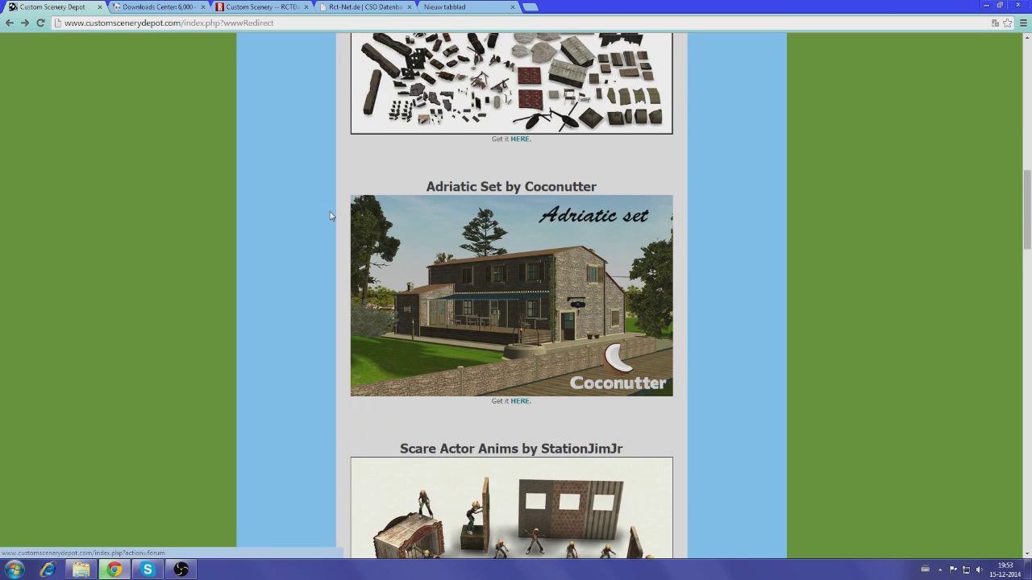
{"action": "scroll", "coordinate": [330, 215], "scroll_direction": "down", "scroll_amount": 1}
{"action": "scroll", "coordinate": [330, 215], "scroll_direction": "down", "scroll_amount": 3}
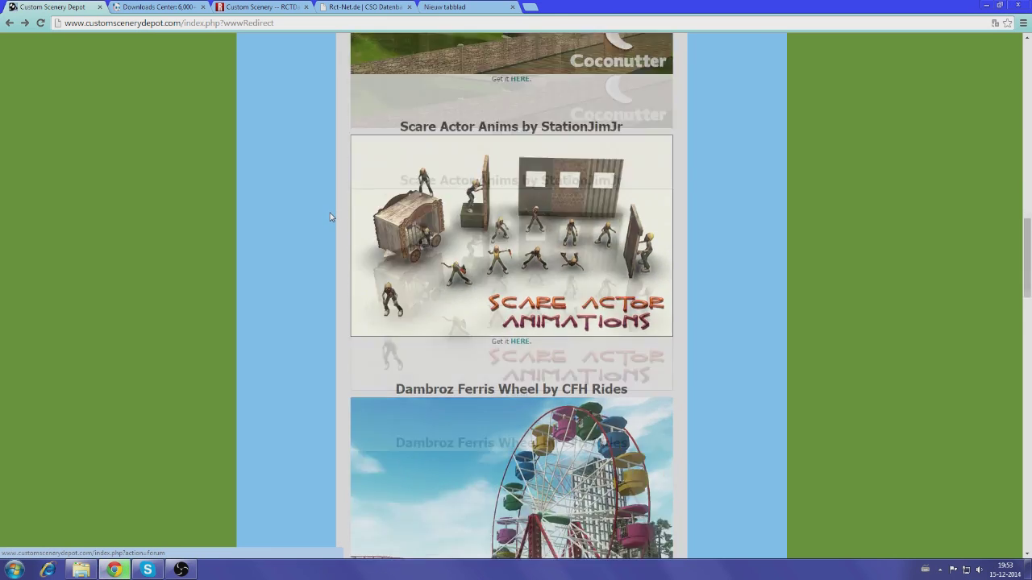
{"action": "scroll", "coordinate": [330, 217], "scroll_direction": "down", "scroll_amount": 5}
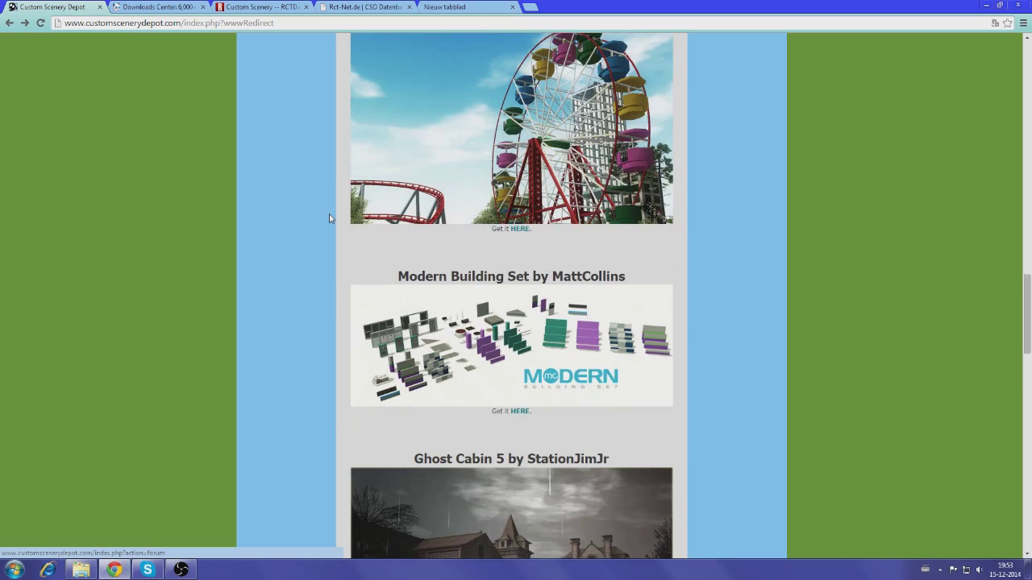
{"action": "scroll", "coordinate": [330, 217], "scroll_direction": "up", "scroll_amount": 15}
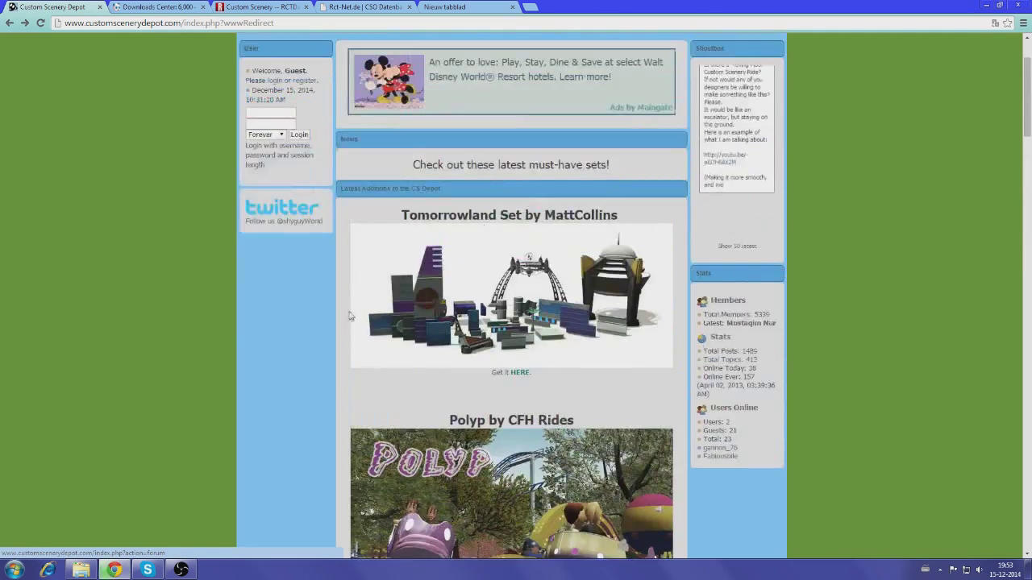
{"action": "scroll", "coordinate": [350, 316], "scroll_direction": "up", "scroll_amount": 1}
Open the RCT3 Custom Scenery downloads category and scroll through its 49-page file list
{"action": "left_click", "coordinate": [386, 52]}
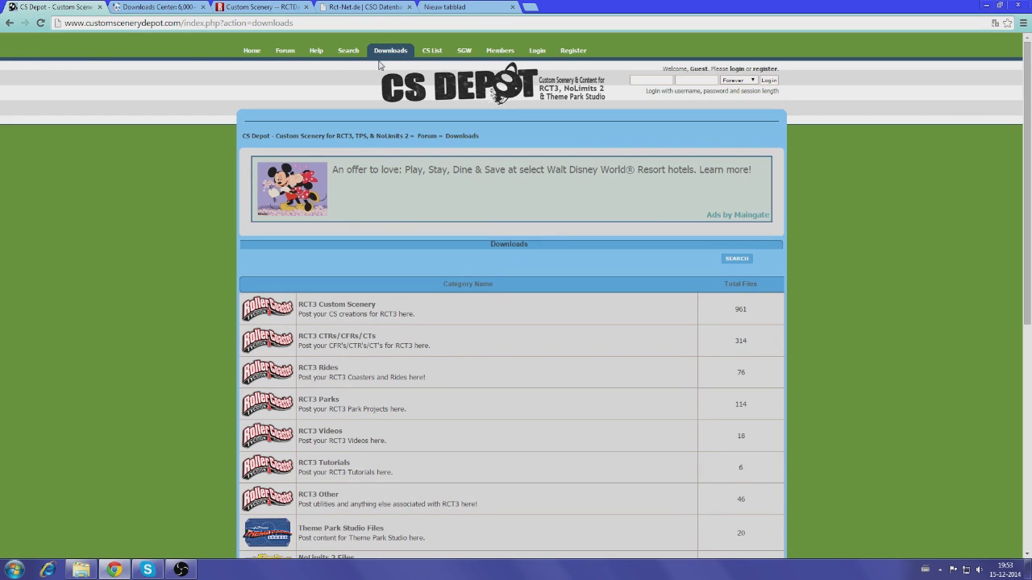
{"action": "left_click", "coordinate": [369, 310]}
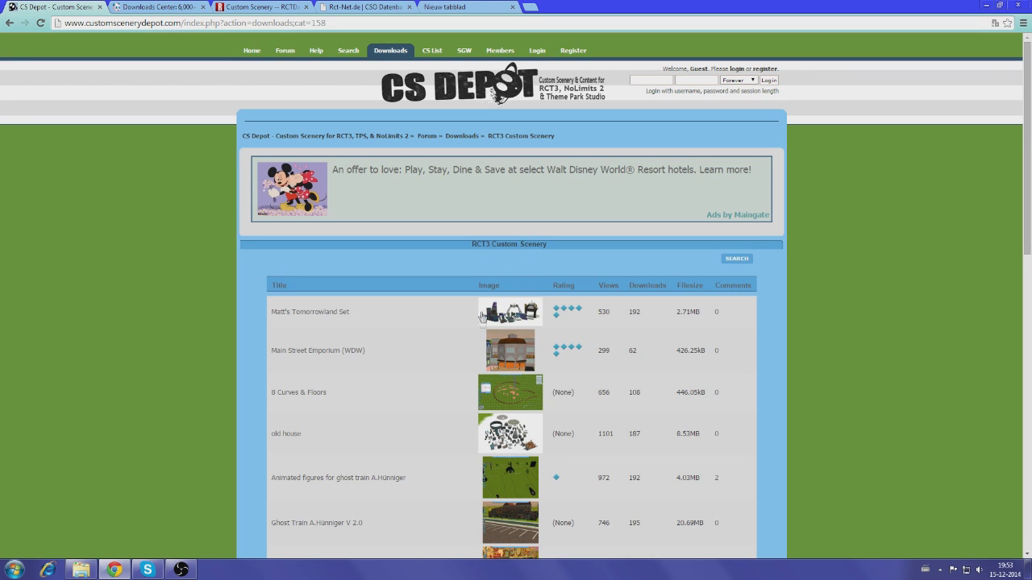
{"action": "scroll", "coordinate": [476, 303], "scroll_direction": "down", "scroll_amount": 7}
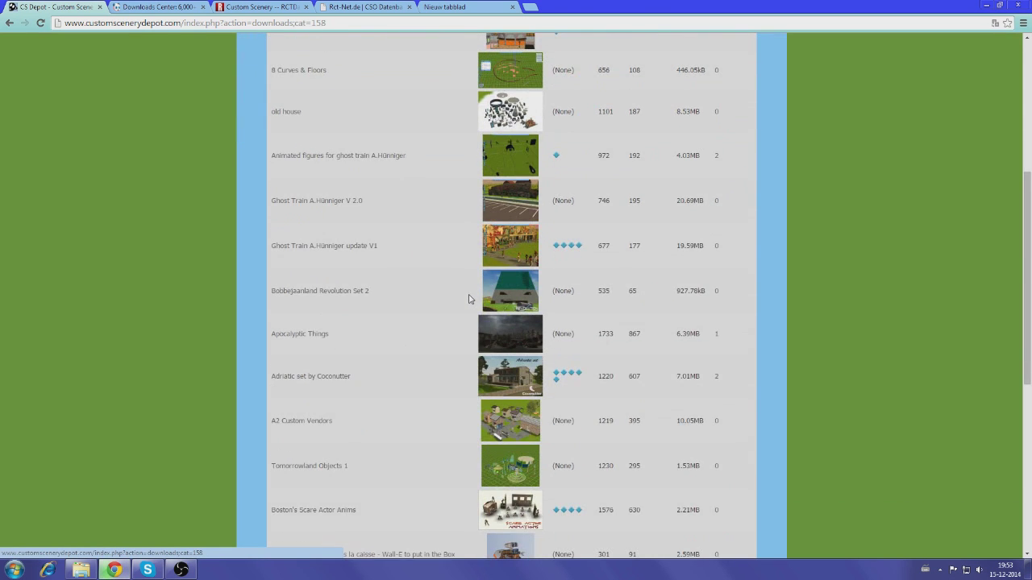
{"action": "scroll", "coordinate": [473, 298], "scroll_direction": "down", "scroll_amount": 3}
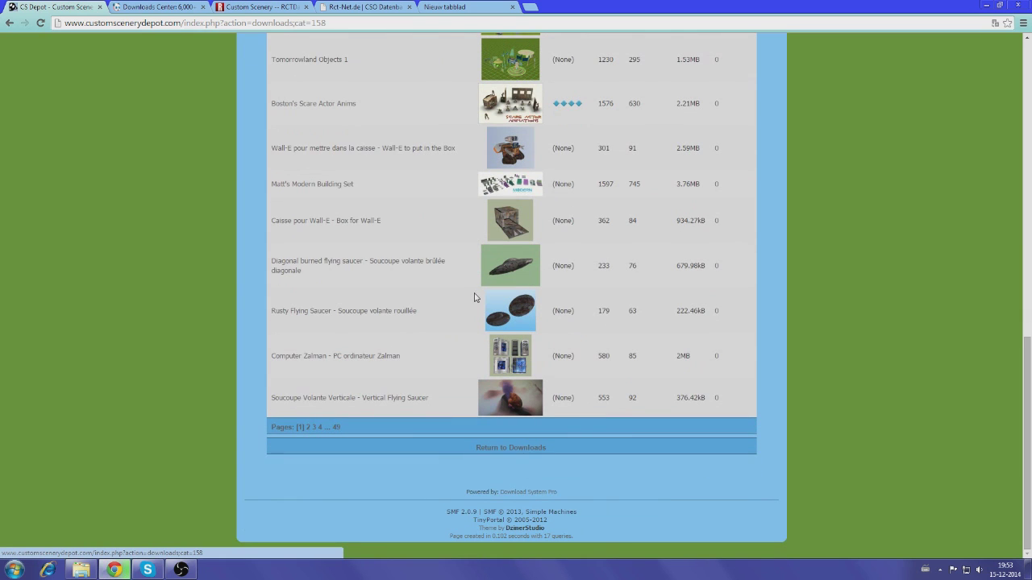
{"action": "scroll", "coordinate": [516, 300], "scroll_direction": "up", "scroll_amount": 5}
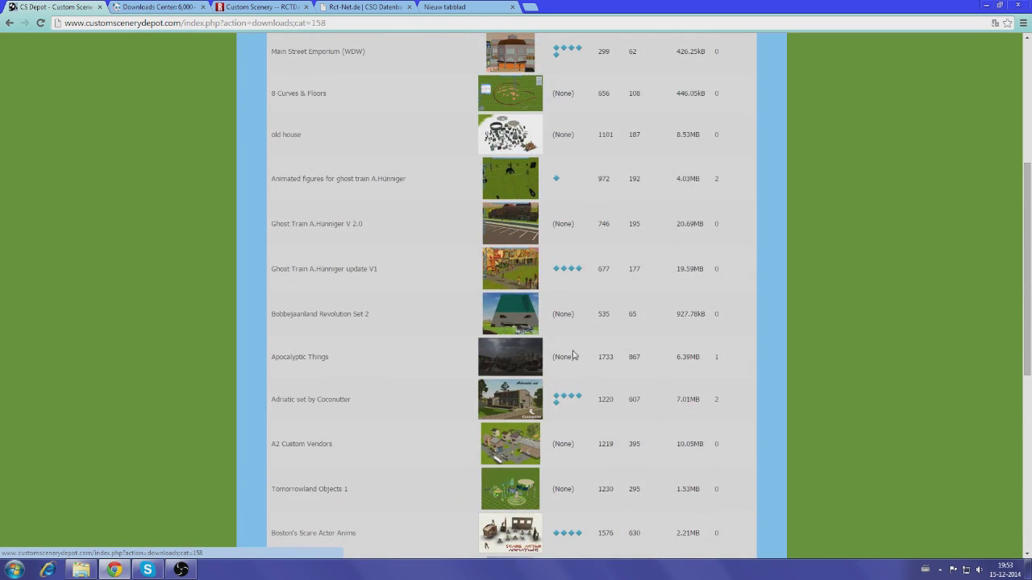
{"action": "scroll", "coordinate": [583, 353], "scroll_direction": "up", "scroll_amount": 3}
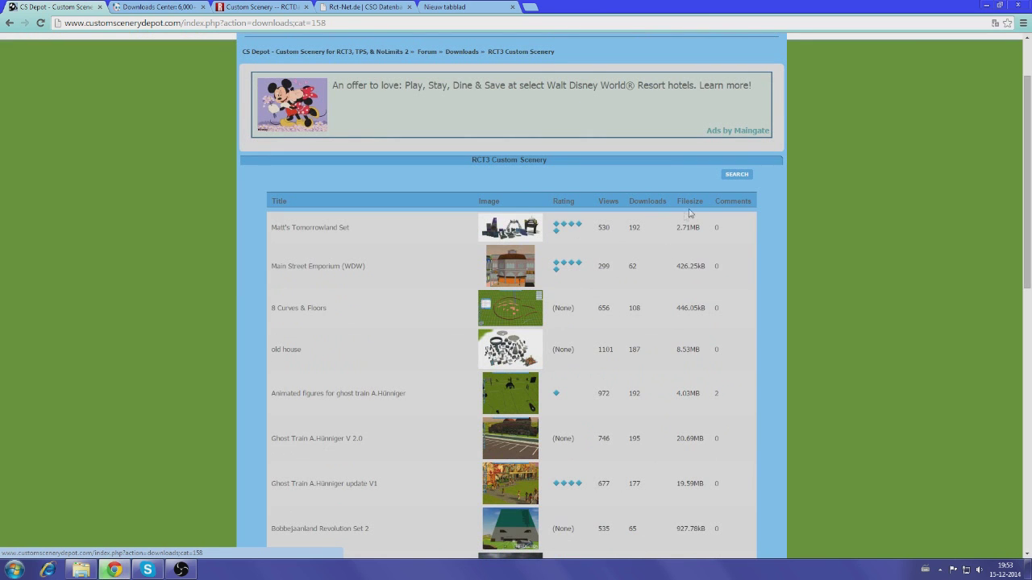
Search RCT3 Custom Scenery for 'alpine vullage set' and review Alpine Village Sets 1–6
{"action": "left_click", "coordinate": [736, 174]}
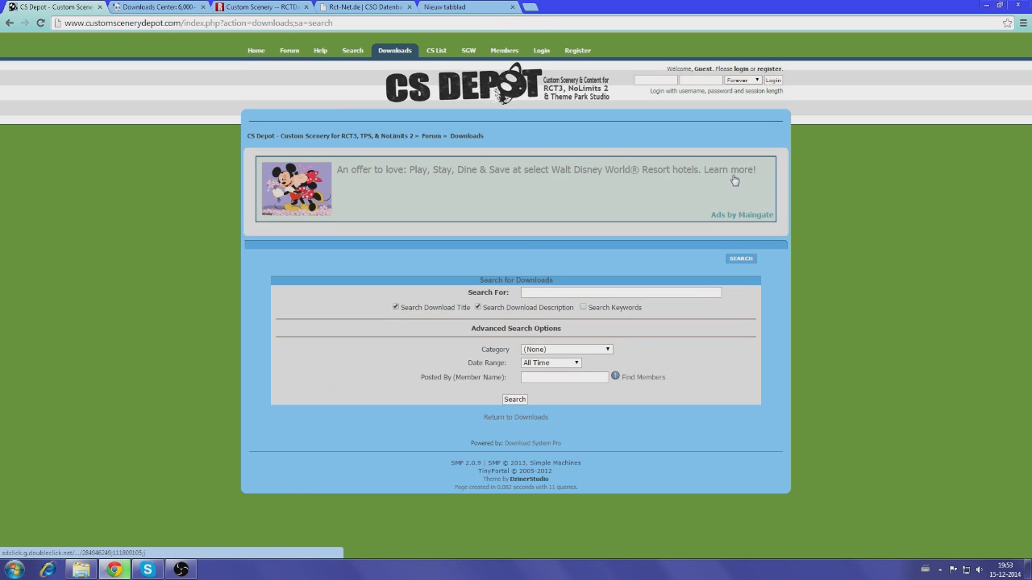
{"action": "left_click", "coordinate": [583, 350]}
{"action": "left_click", "coordinate": [586, 367]}
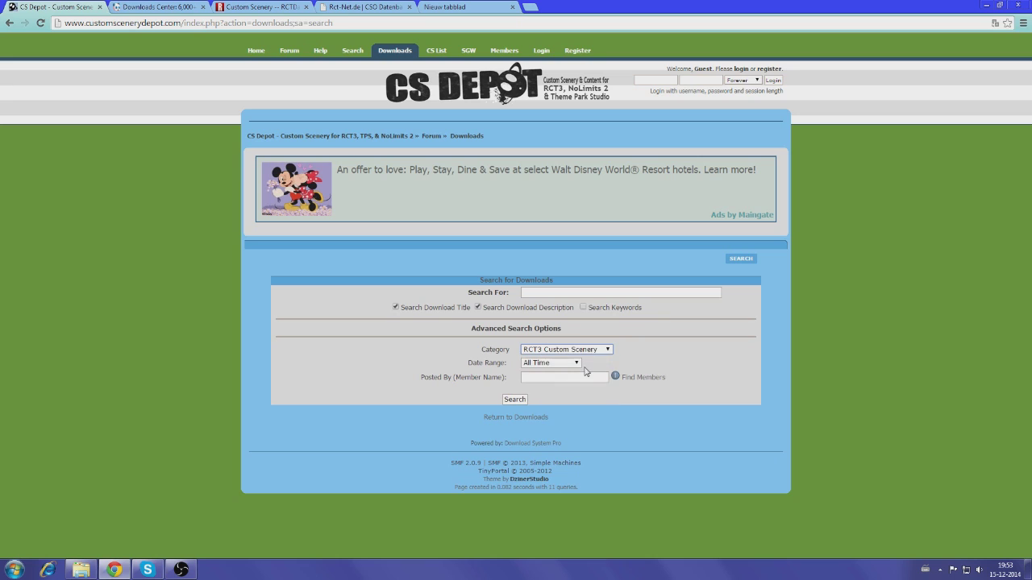
{"action": "left_click", "coordinate": [584, 292]}
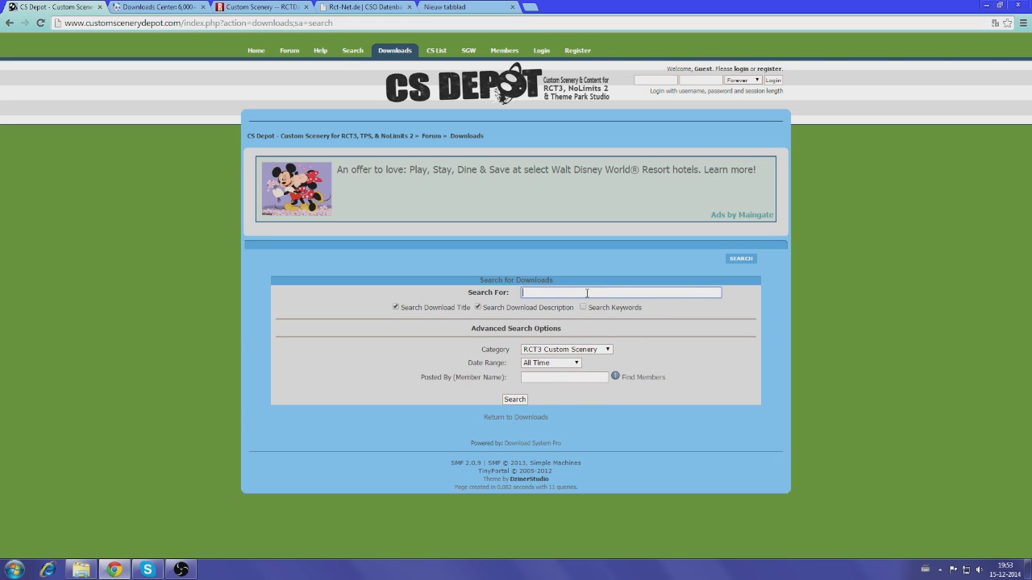
{"action": "type", "text": "alpine vu"}
{"action": "type", "text": "llage set"}
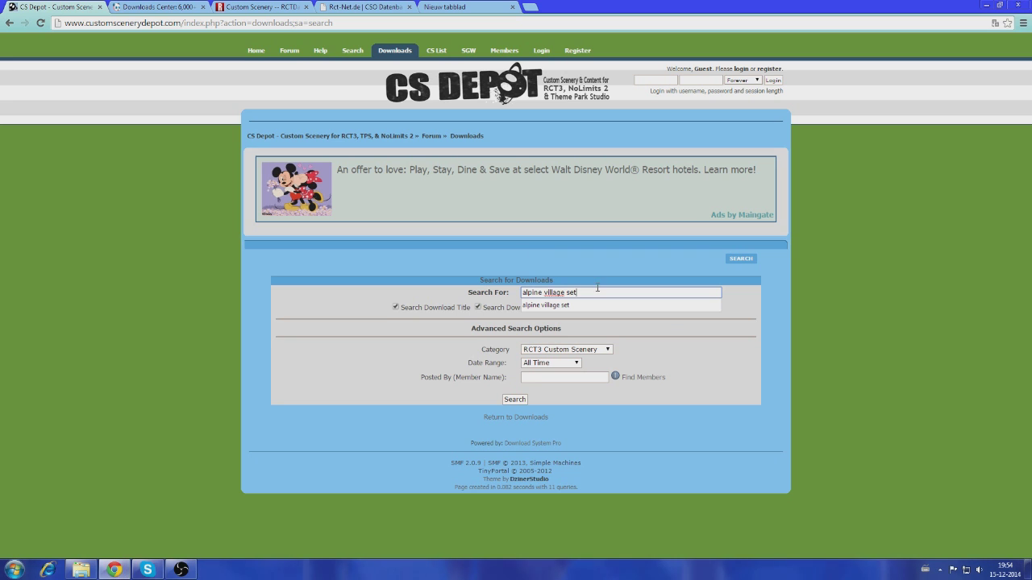
{"action": "left_click", "coordinate": [516, 400]}
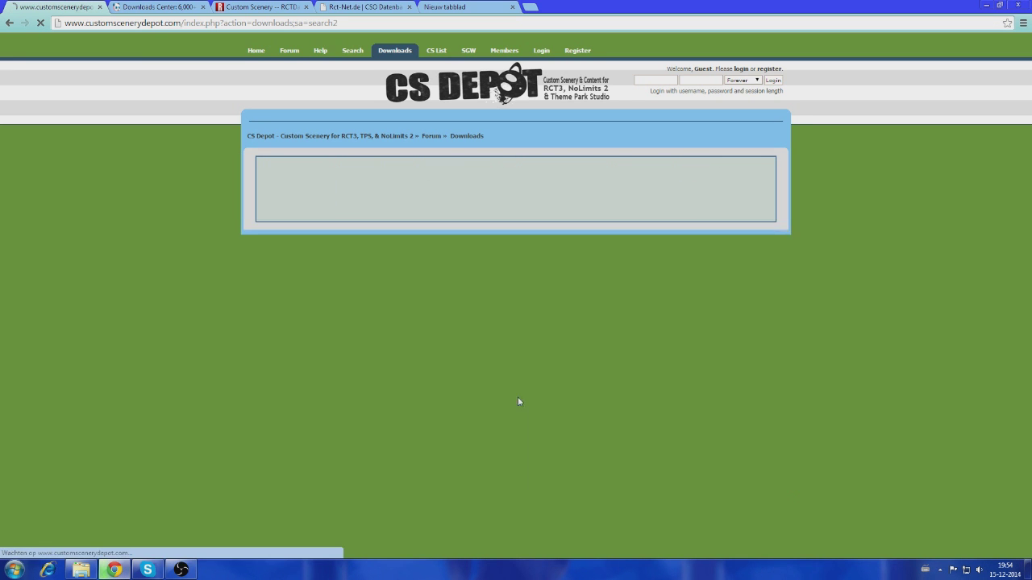
{"action": "scroll", "coordinate": [533, 385], "scroll_direction": "down", "scroll_amount": 3}
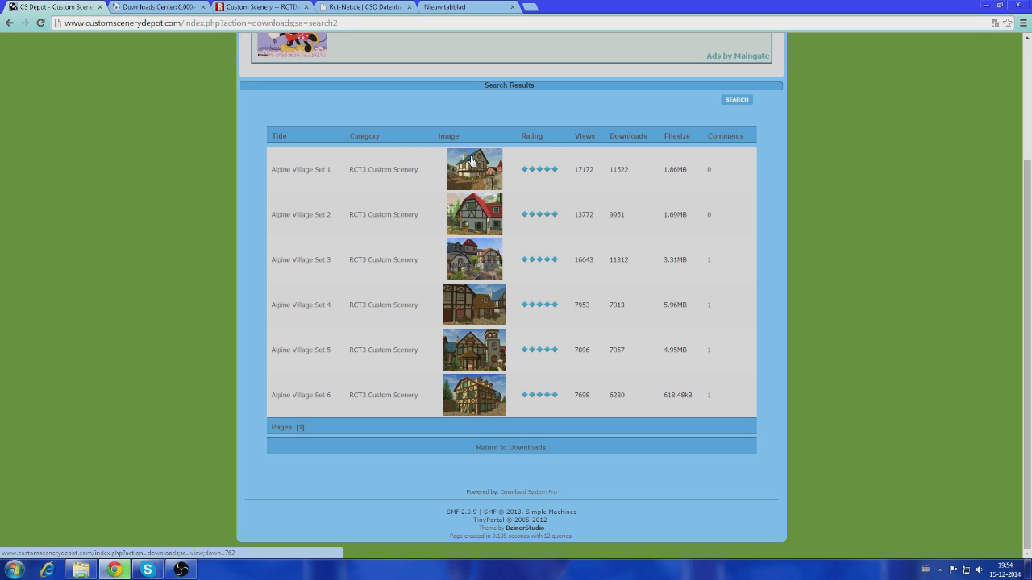
{"action": "scroll", "coordinate": [452, 258], "scroll_direction": "up", "scroll_amount": 2}
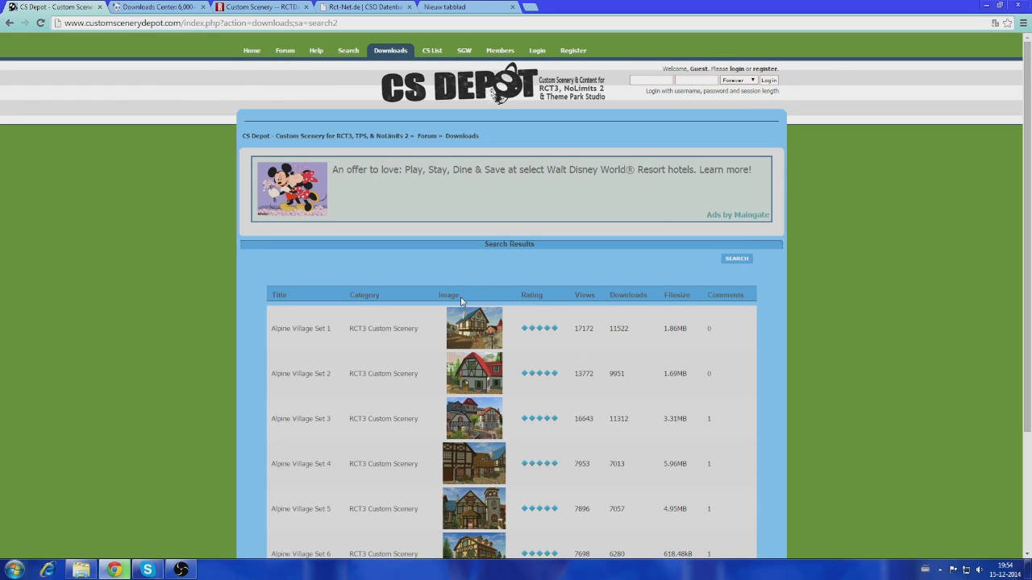
{"action": "mouse_move", "coordinate": [429, 51]}
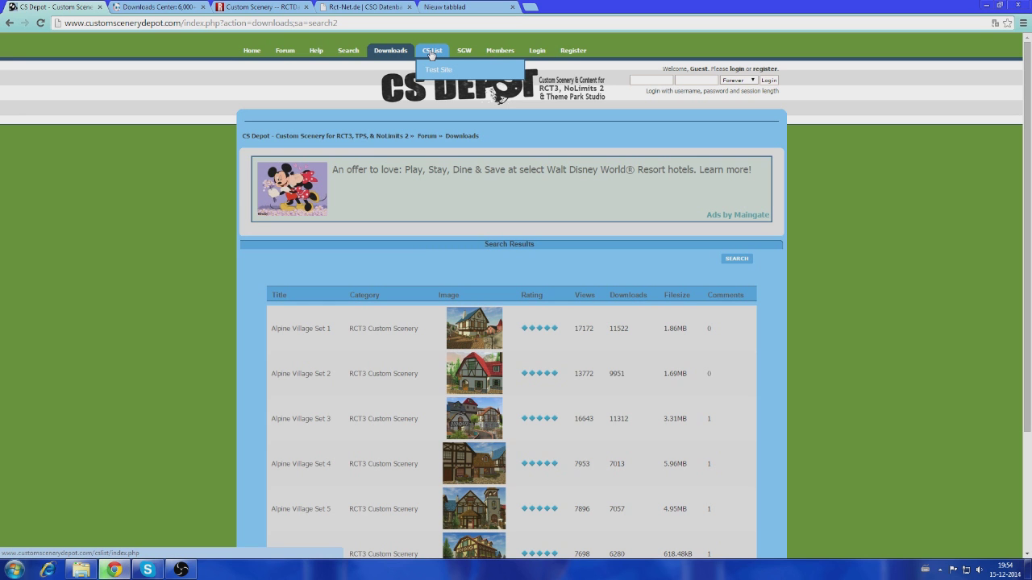
Open The Complete List of Custom Content's alphabetical Scenery list and browse it
{"action": "left_click", "coordinate": [432, 51]}
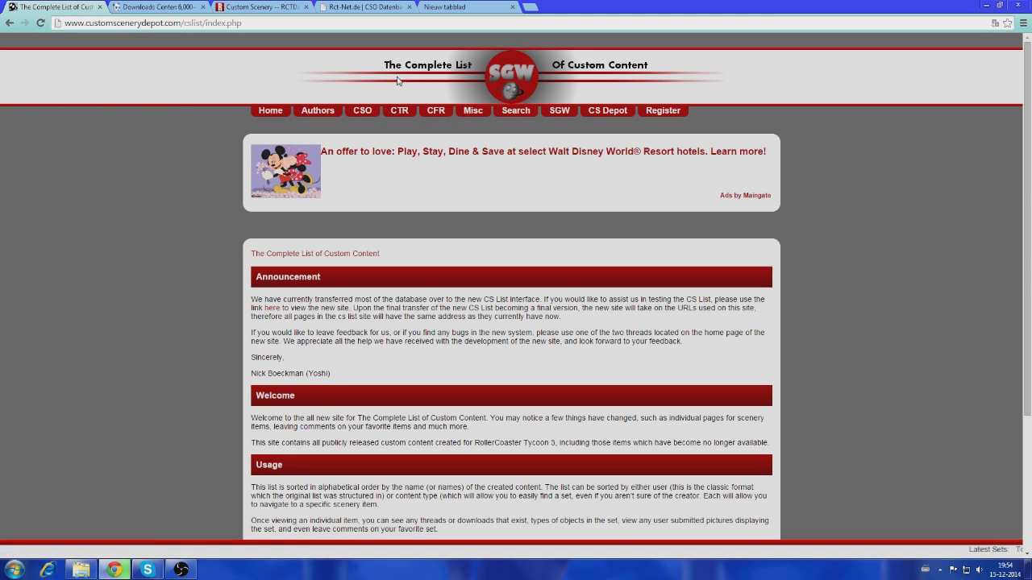
{"action": "scroll", "coordinate": [416, 202], "scroll_direction": "down", "scroll_amount": 3}
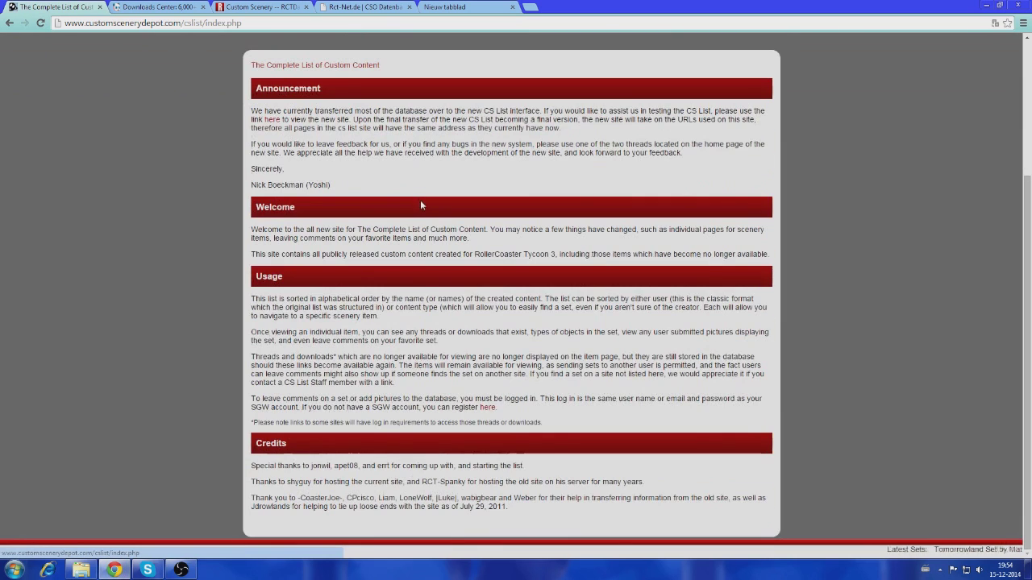
{"action": "scroll", "coordinate": [418, 200], "scroll_direction": "up", "scroll_amount": 1}
{"action": "scroll", "coordinate": [424, 201], "scroll_direction": "up", "scroll_amount": 2}
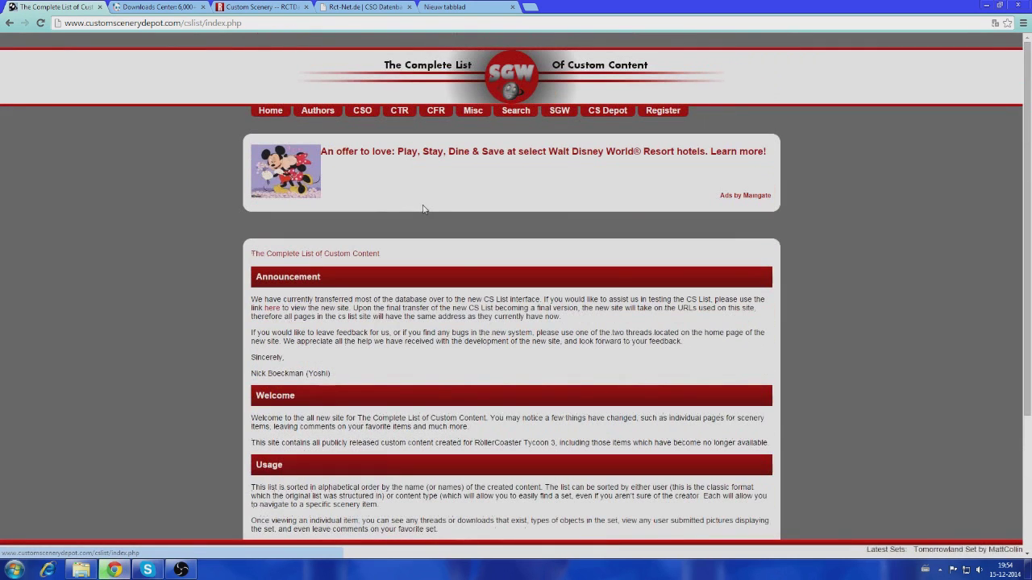
{"action": "left_click", "coordinate": [372, 116]}
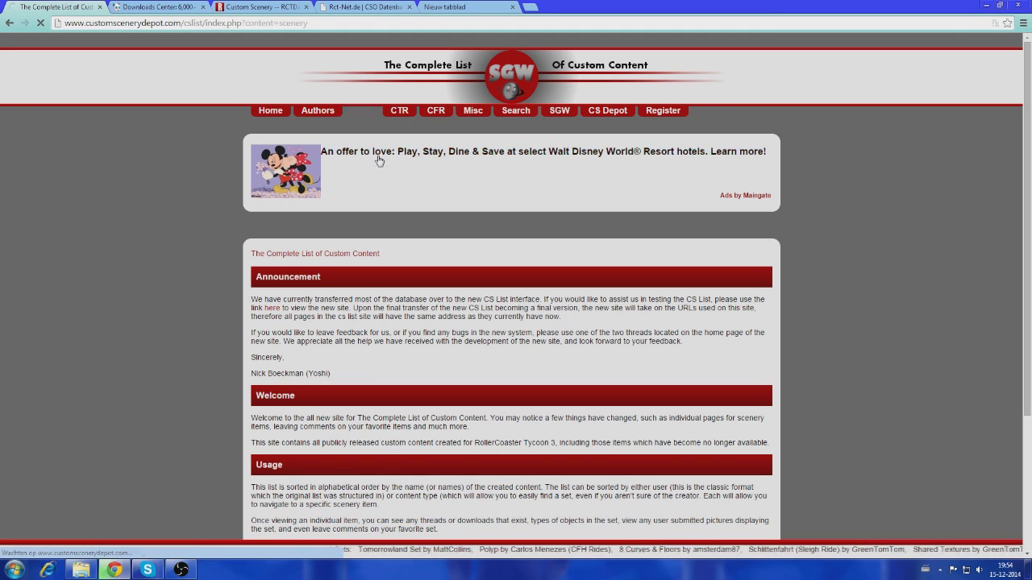
{"action": "scroll", "coordinate": [384, 190], "scroll_direction": "down", "scroll_amount": 3}
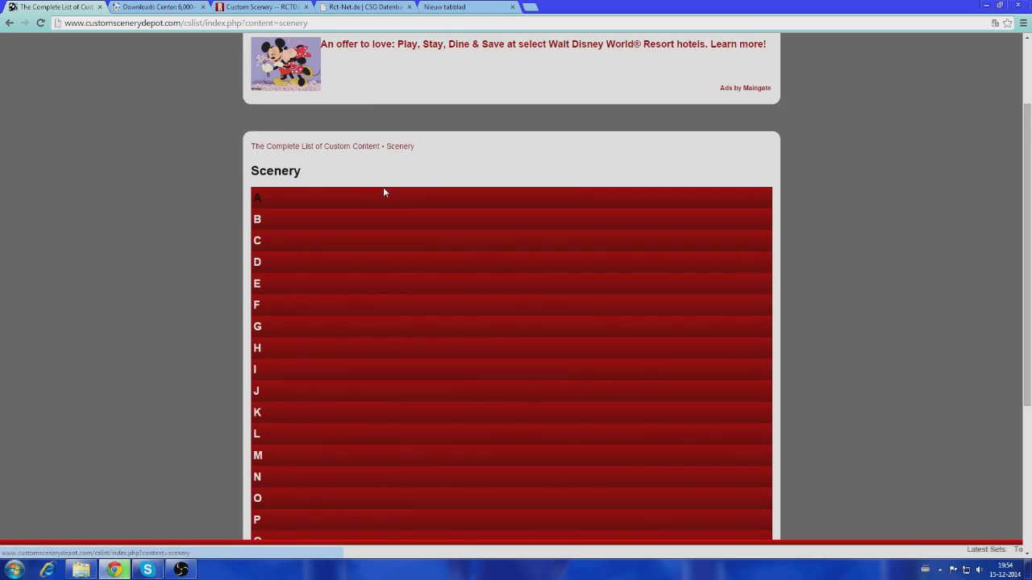
{"action": "scroll", "coordinate": [384, 192], "scroll_direction": "down", "scroll_amount": 1}
{"action": "scroll", "coordinate": [384, 192], "scroll_direction": "down", "scroll_amount": 4}
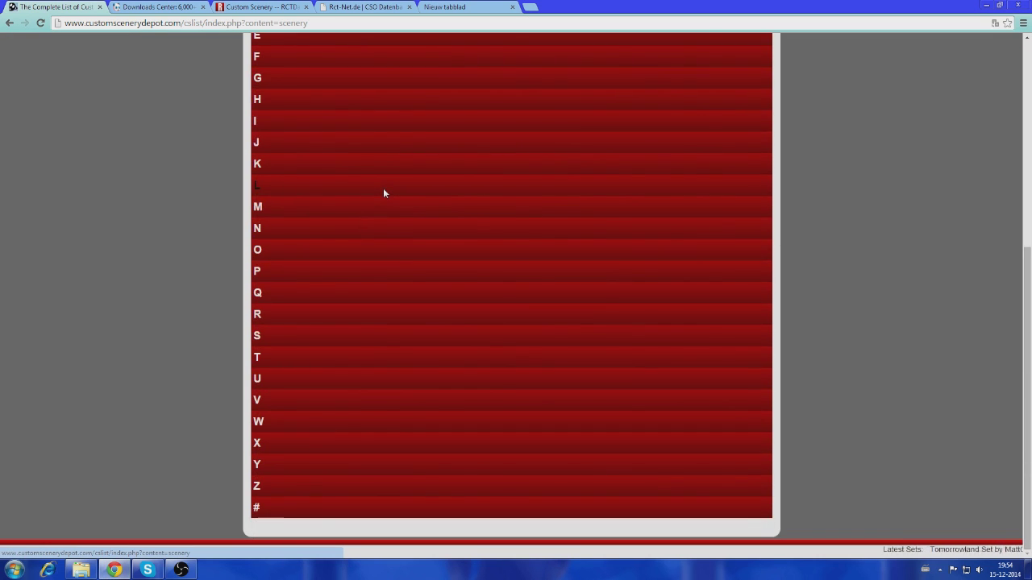
{"action": "scroll", "coordinate": [383, 193], "scroll_direction": "up", "scroll_amount": 5}
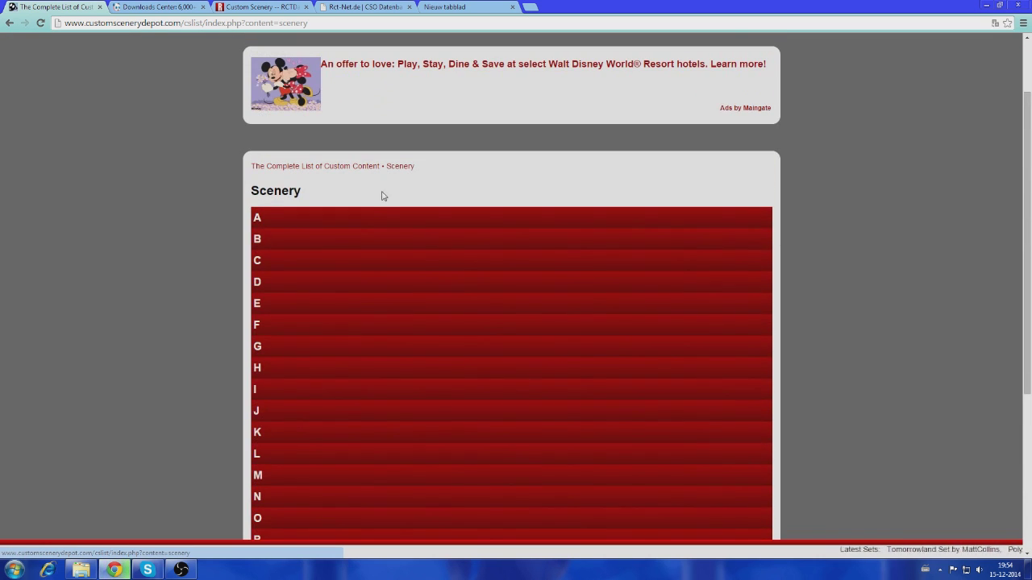
Browse the B scenery entries, then collapse B and expand section A
{"action": "left_click", "coordinate": [347, 241]}
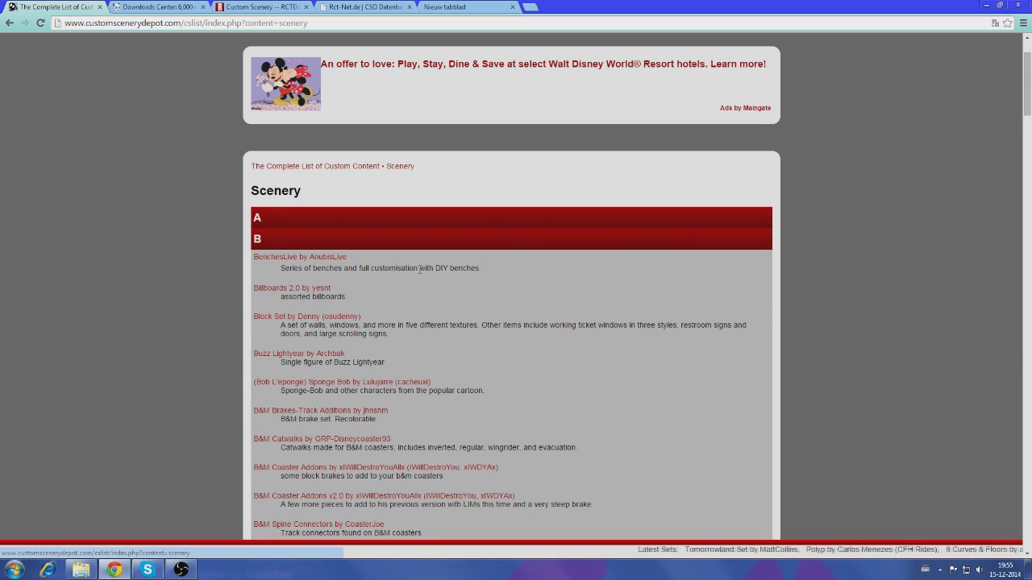
{"action": "scroll", "coordinate": [420, 272], "scroll_direction": "down", "scroll_amount": 3}
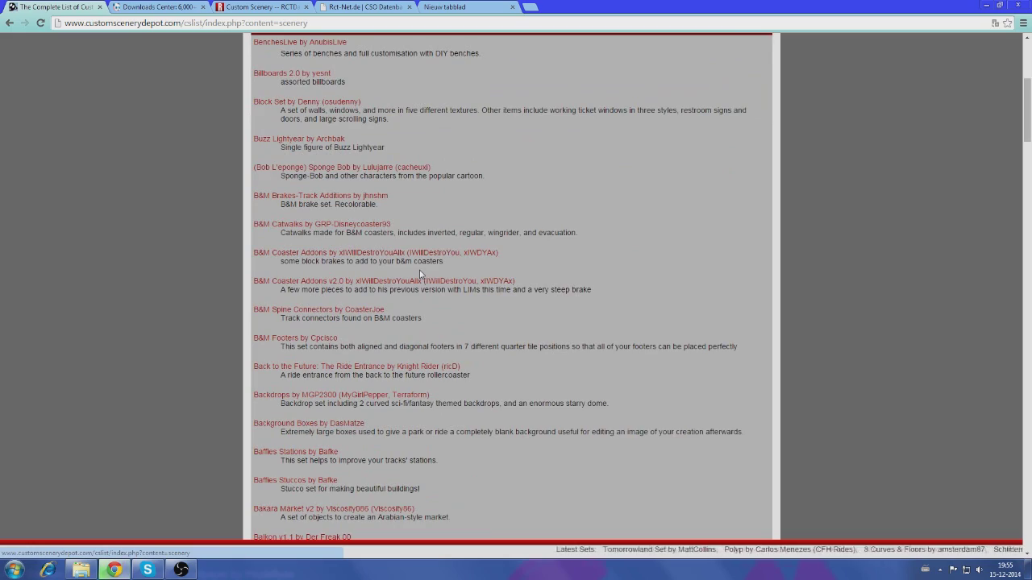
{"action": "scroll", "coordinate": [419, 277], "scroll_direction": "down", "scroll_amount": 10}
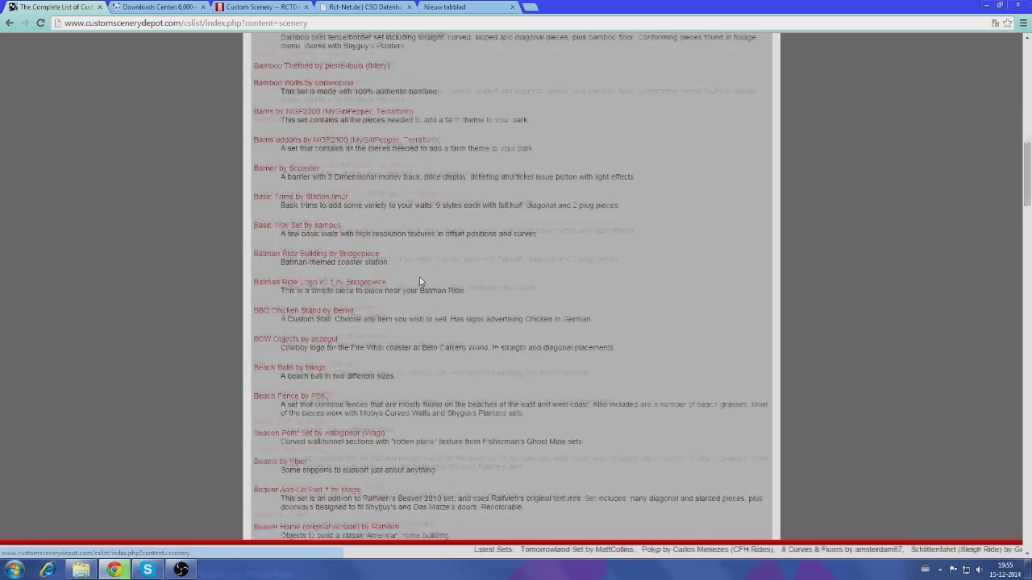
{"action": "scroll", "coordinate": [419, 280], "scroll_direction": "down", "scroll_amount": 15}
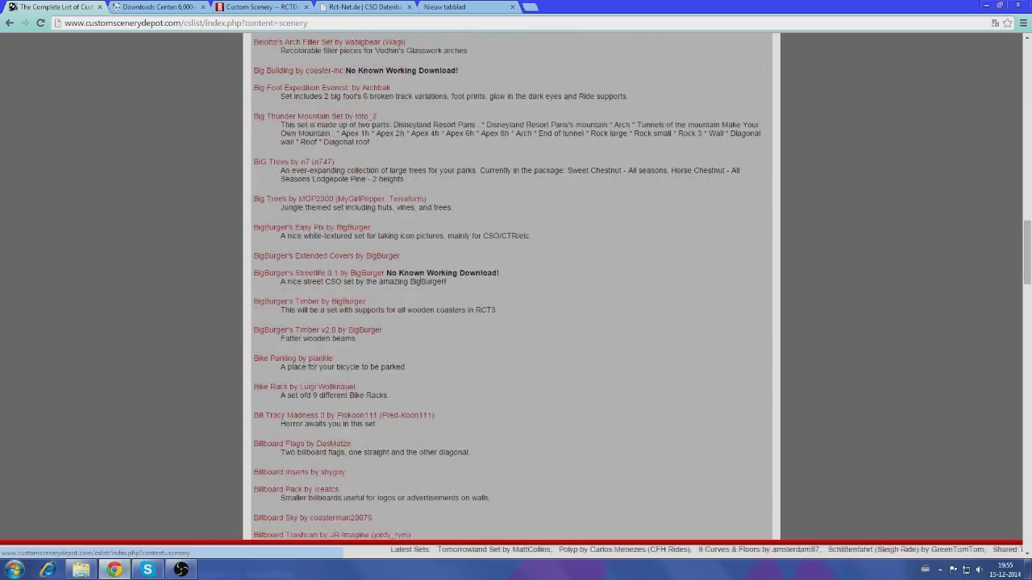
{"action": "scroll", "coordinate": [419, 279], "scroll_direction": "down", "scroll_amount": 15}
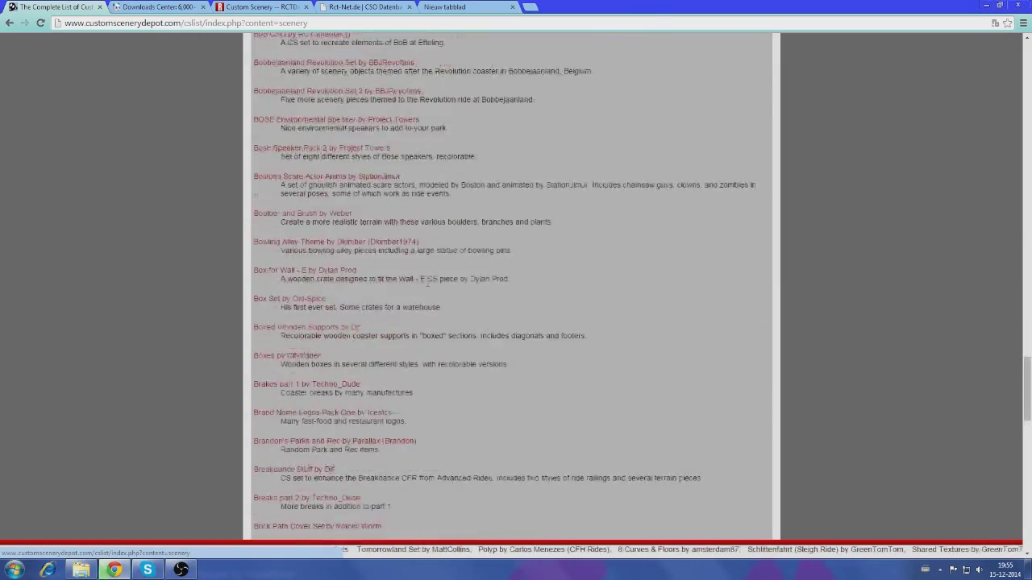
{"action": "scroll", "coordinate": [451, 292], "scroll_direction": "down", "scroll_amount": 8}
{"action": "scroll", "coordinate": [1030, 455], "scroll_direction": "up", "scroll_amount": 4}
{"action": "scroll", "coordinate": [1030, 490], "scroll_direction": "up", "scroll_amount": 15}
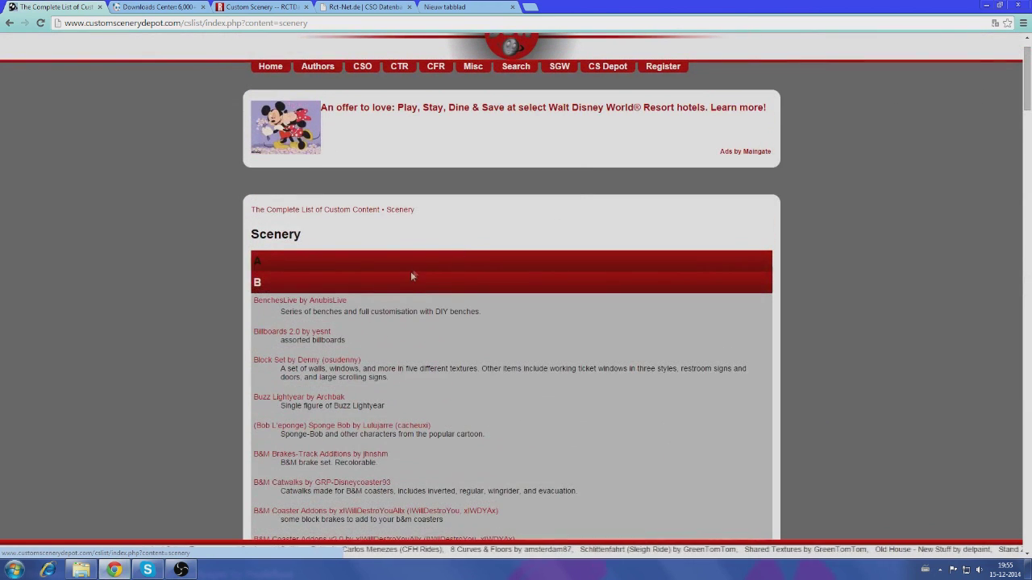
{"action": "left_click", "coordinate": [413, 282]}
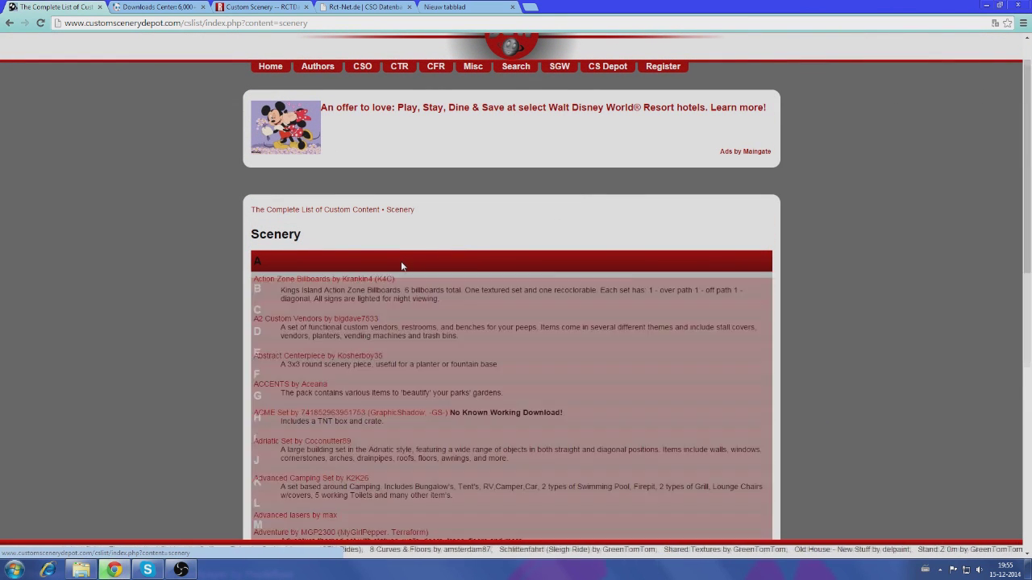
{"action": "left_click", "coordinate": [400, 261]}
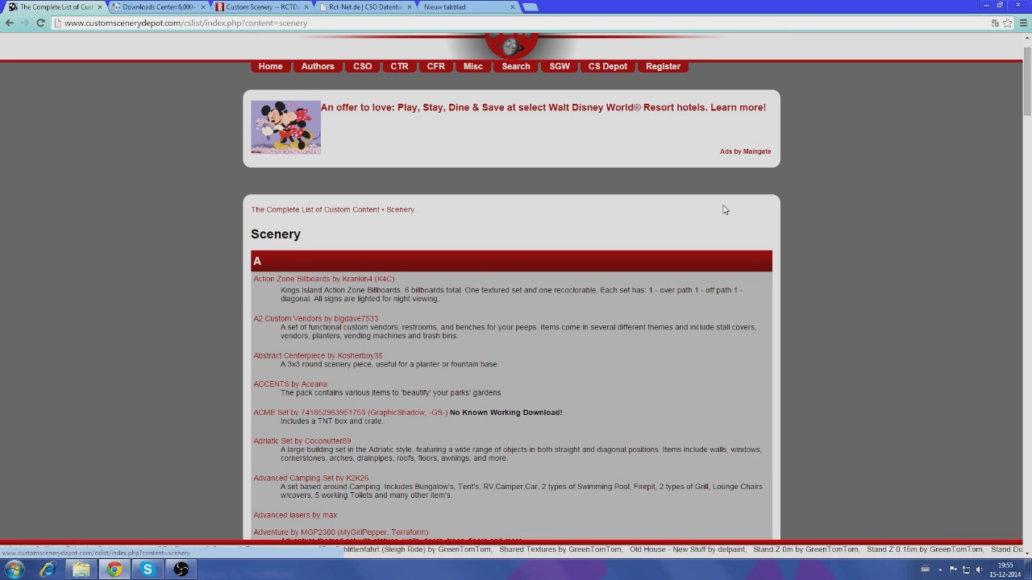
Find 'alpine' on the page and open the Alpine Village Set 1 entry
{"action": "key", "text": "ctrl+f"}
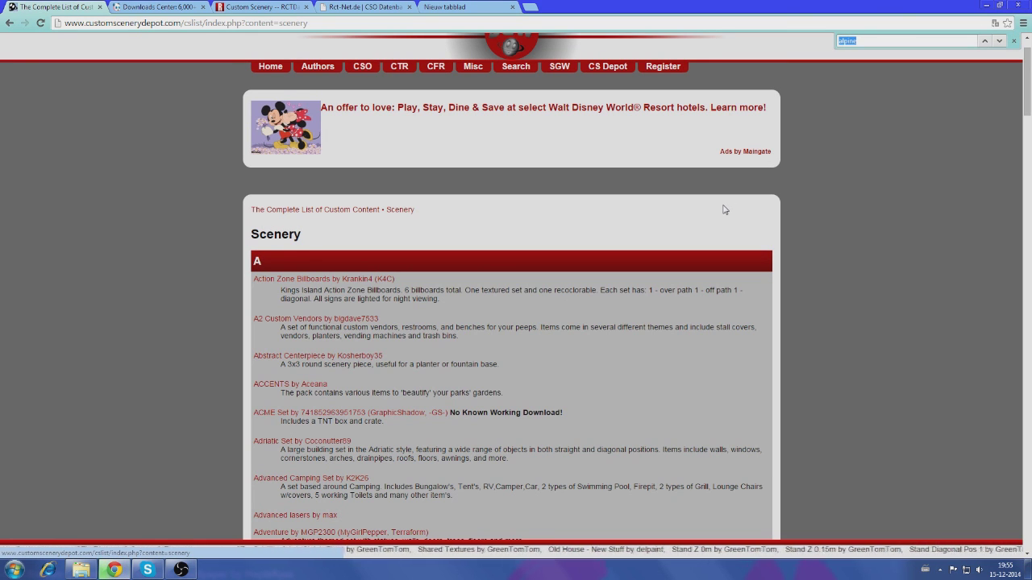
{"action": "key", "text": "BackSpace"}
{"action": "type", "text": "alpine"}
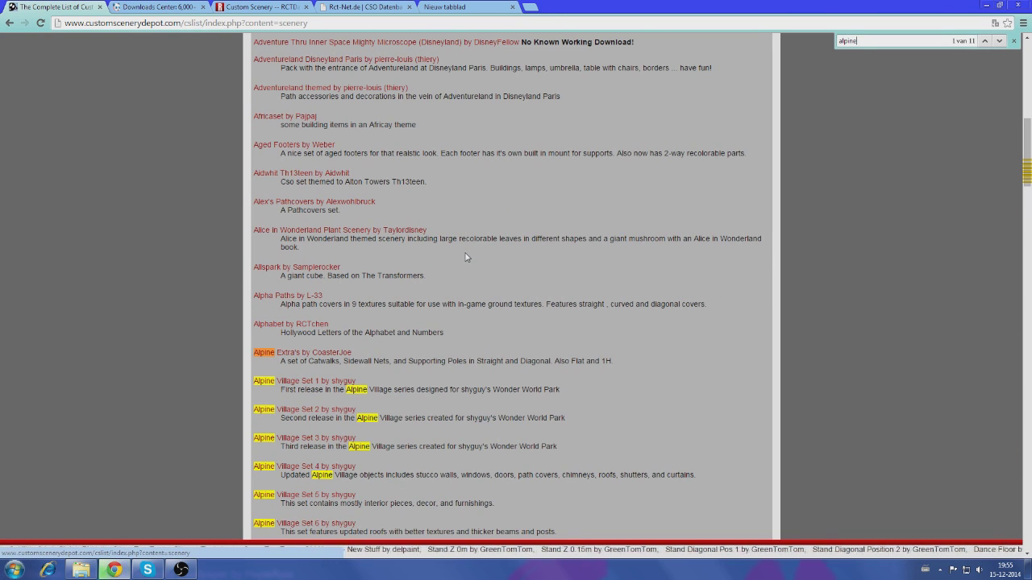
{"action": "scroll", "coordinate": [460, 259], "scroll_direction": "down", "scroll_amount": 1}
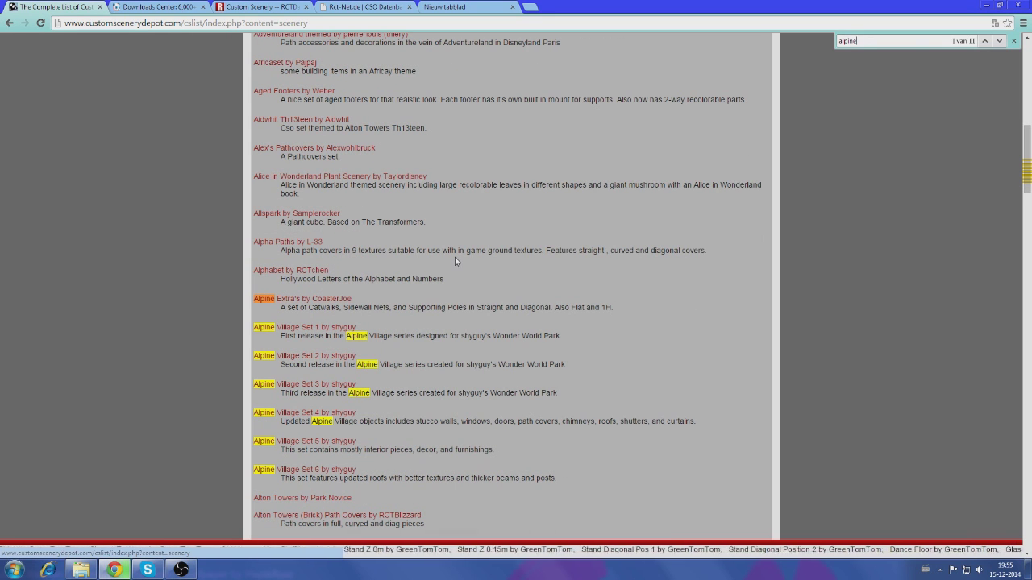
{"action": "left_click", "coordinate": [303, 327]}
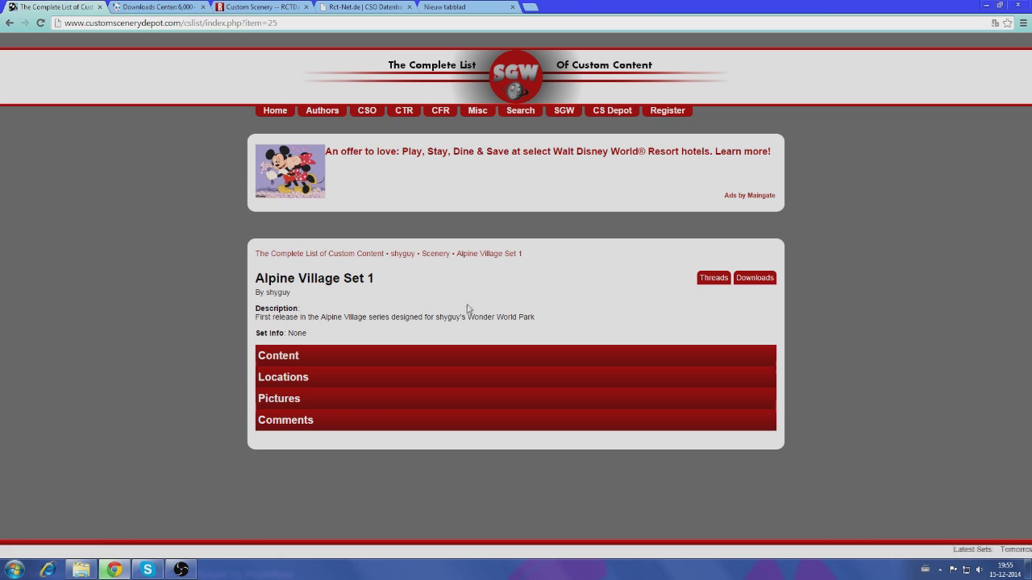
Check the set's Content (134 items), in-game Locations and Pictures sections
{"action": "left_click", "coordinate": [371, 354]}
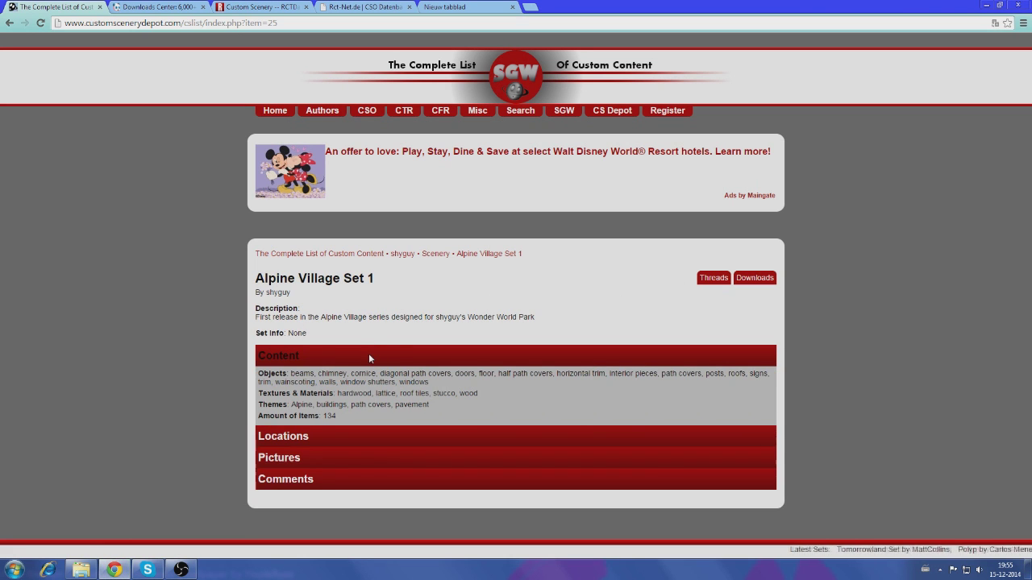
{"action": "left_click", "coordinate": [368, 355]}
{"action": "left_click", "coordinate": [350, 381]}
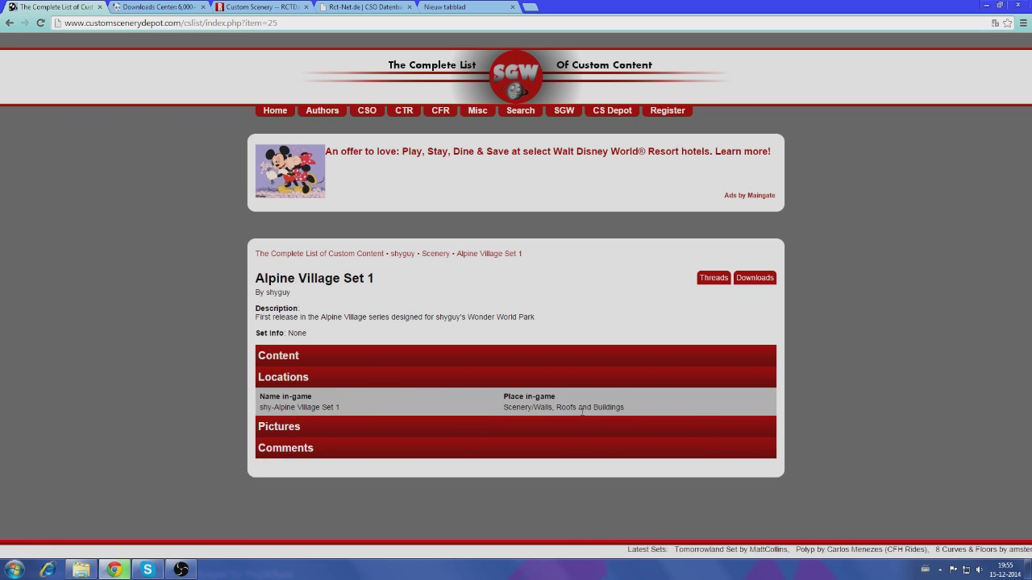
{"action": "left_click", "coordinate": [359, 377]}
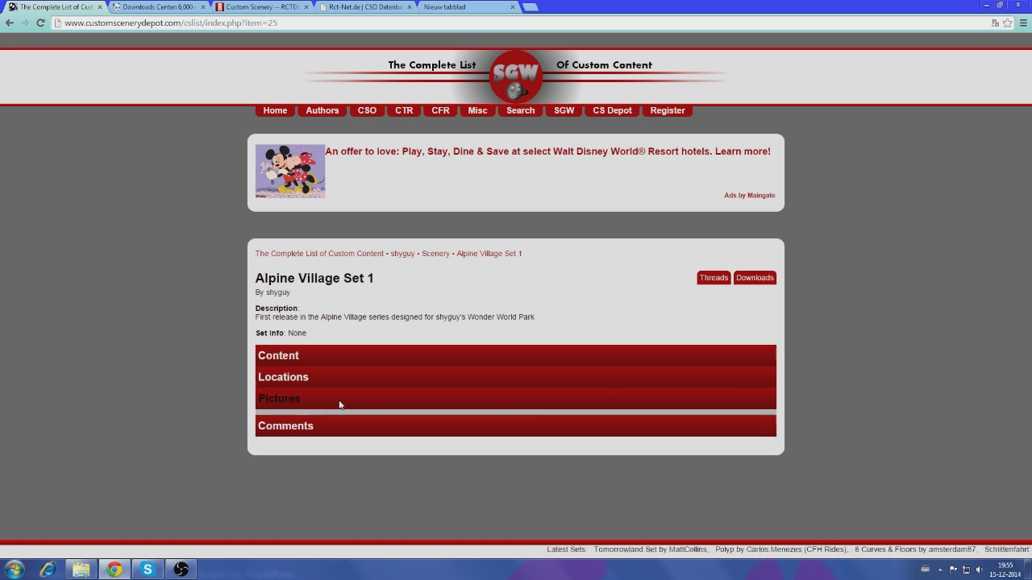
{"action": "left_click", "coordinate": [340, 400]}
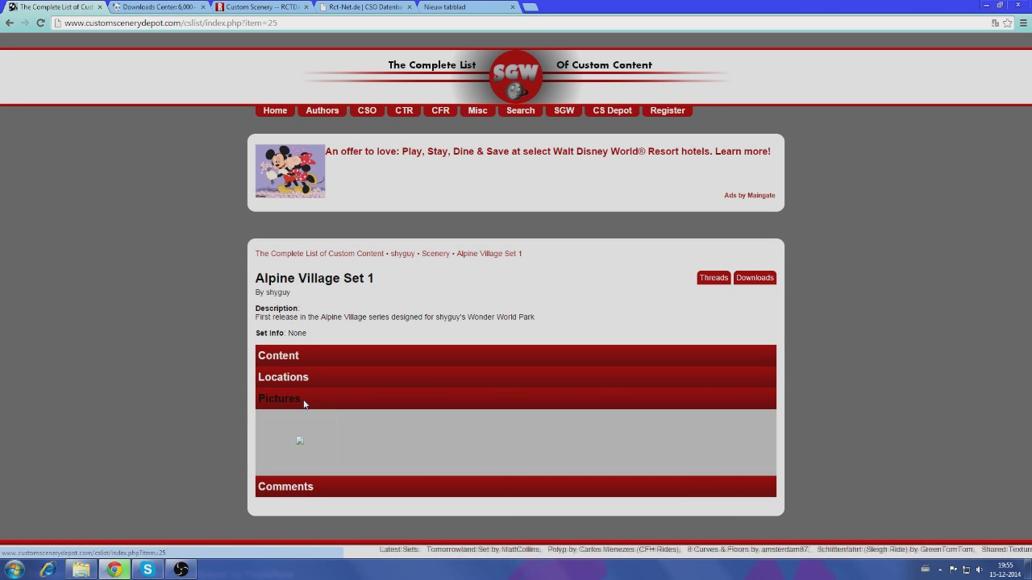
{"action": "left_click", "coordinate": [304, 404]}
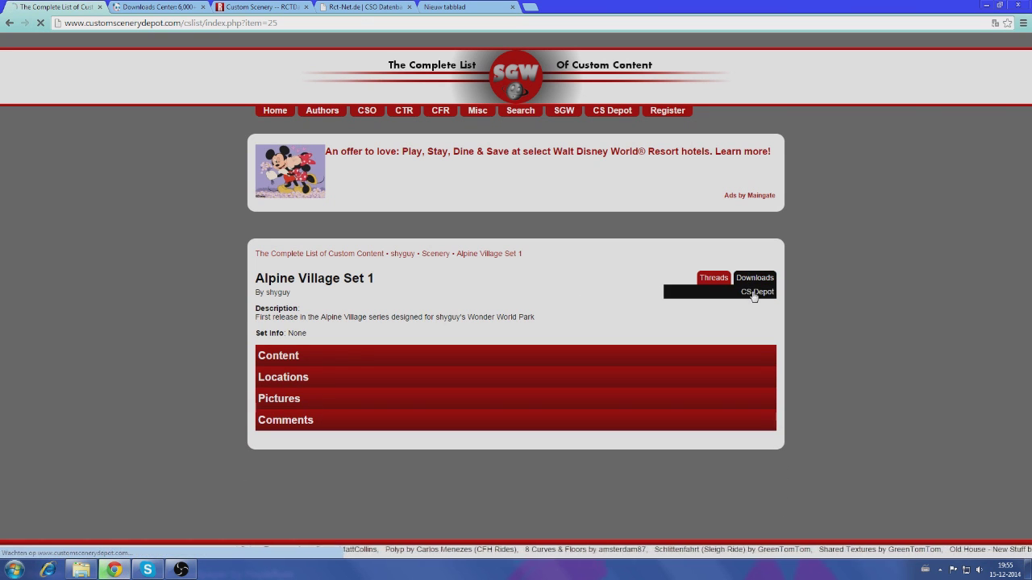
View the set's CS Depot download page (1.86MB zip), then go to RCTgo's Downloads Center
{"action": "left_click", "coordinate": [753, 290]}
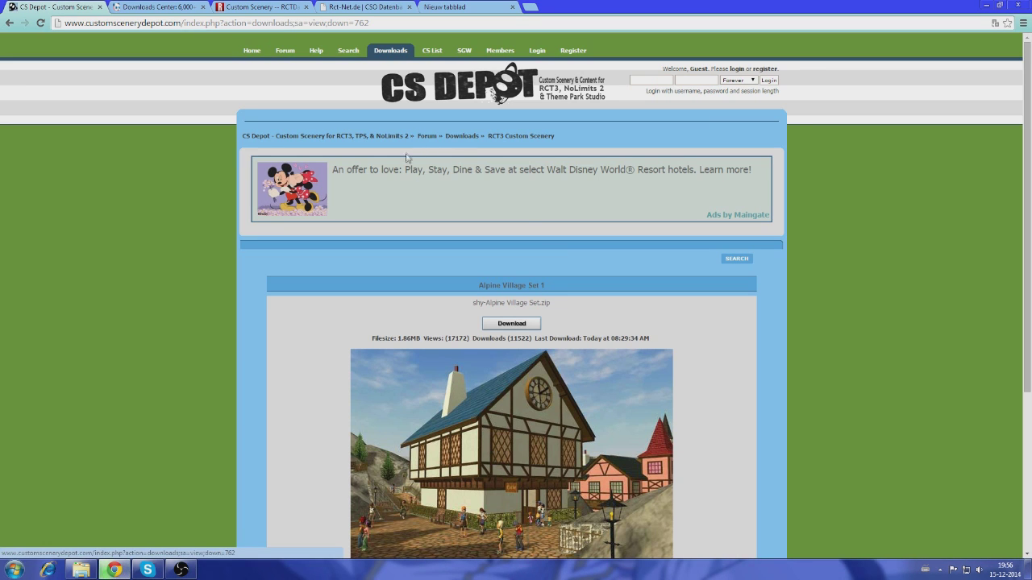
{"action": "left_click", "coordinate": [161, 6]}
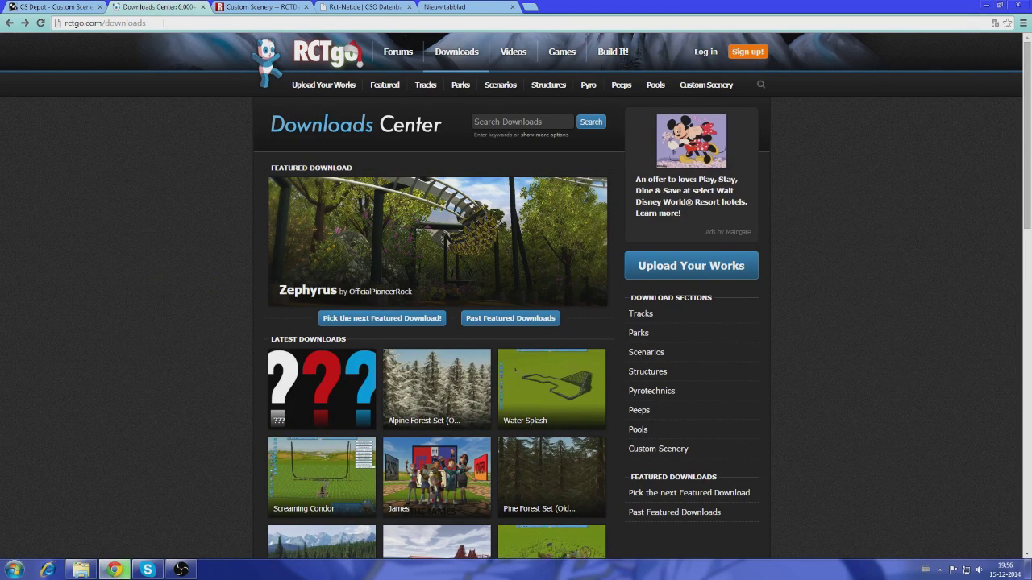
{"action": "mouse_move", "coordinate": [403, 53]}
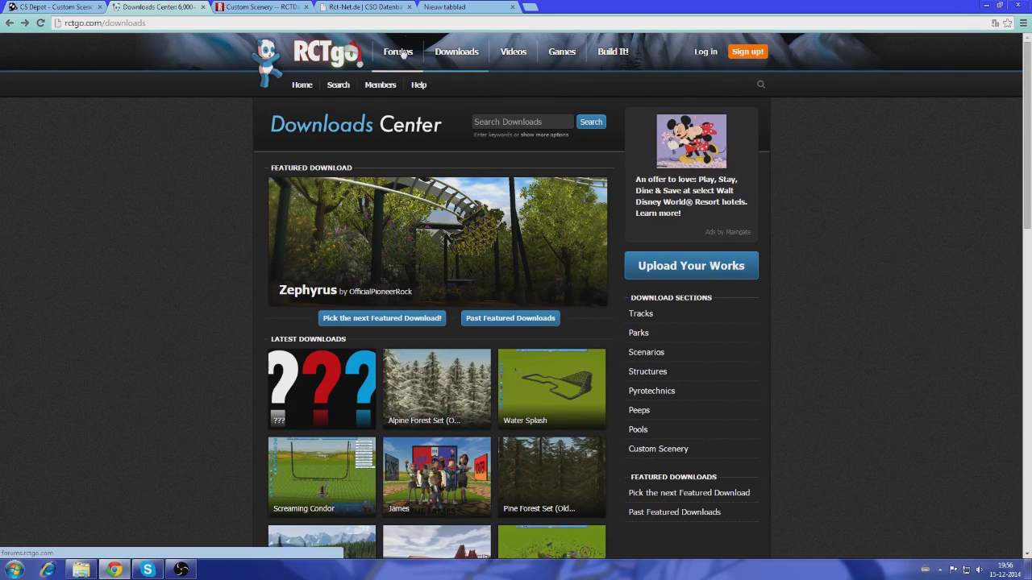
{"action": "mouse_move", "coordinate": [441, 52]}
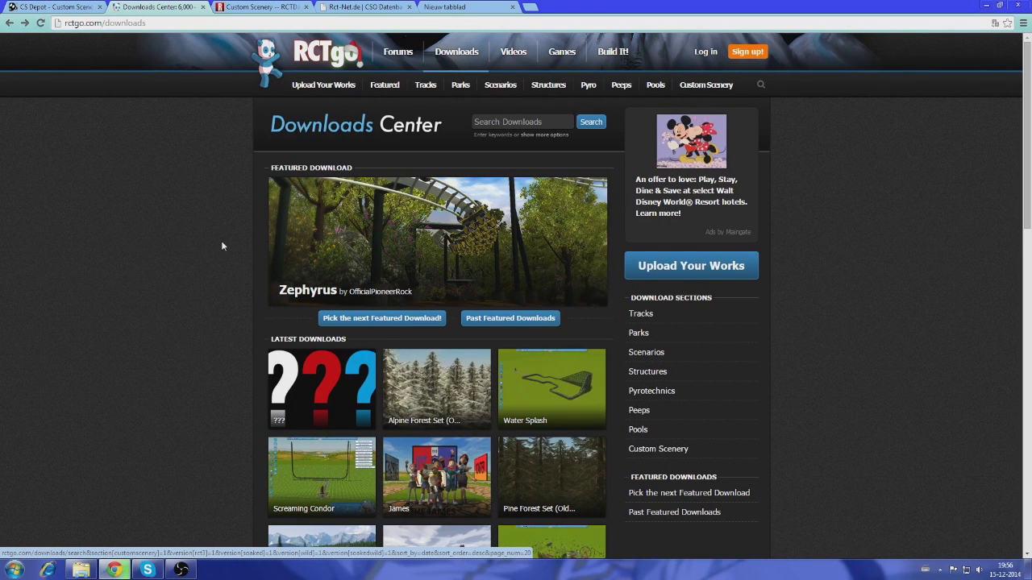
{"action": "left_click", "coordinate": [485, 121]}
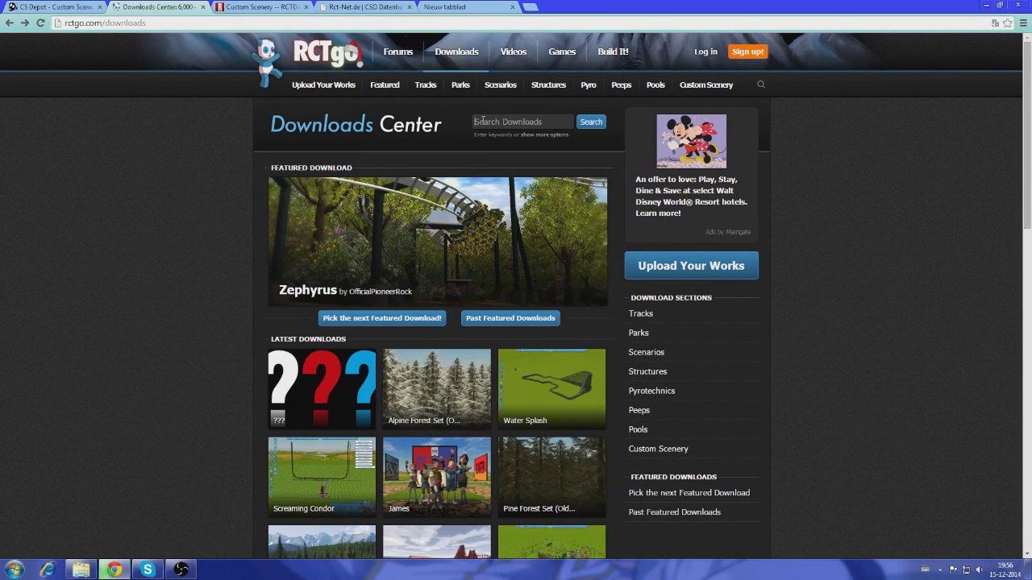
Search RCTgo downloads for 'alpine'
{"action": "type", "text": "alpin"}
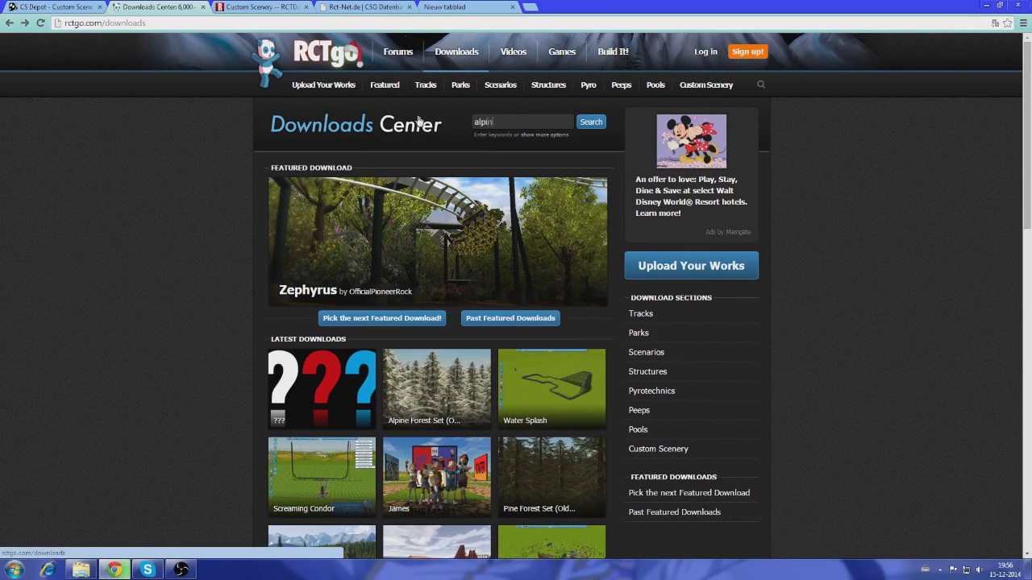
{"action": "type", "text": "e"}
{"action": "key", "text": "Return"}
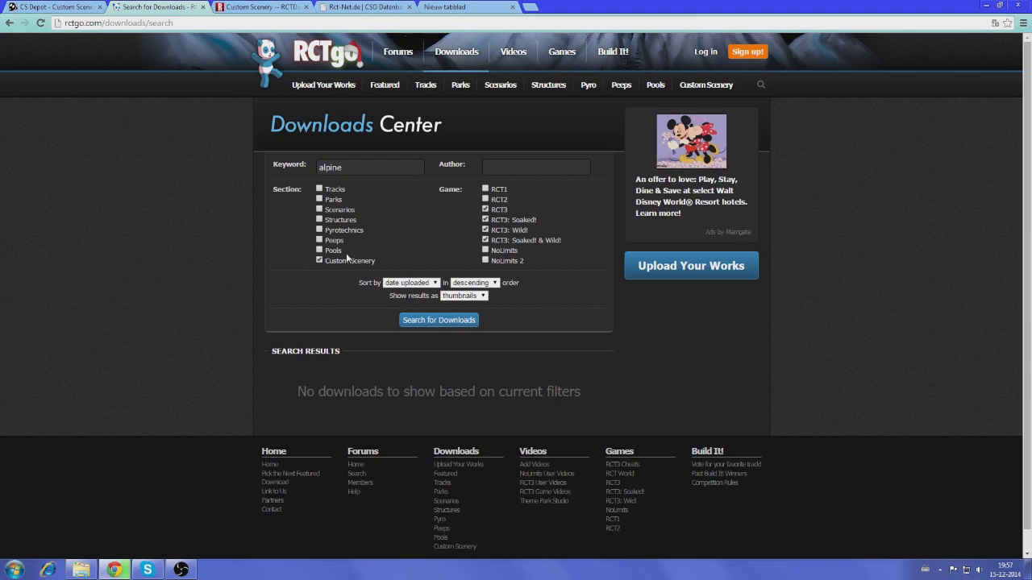
{"action": "left_click", "coordinate": [421, 324]}
{"action": "left_click", "coordinate": [442, 320]}
Rerun the 'alpine' search across all sections, finding Alpine Forest Set and Alpine Ski Center
{"action": "left_click", "coordinate": [334, 188]}
{"action": "left_click", "coordinate": [334, 199]}
{"action": "left_click", "coordinate": [333, 210]}
{"action": "left_click", "coordinate": [334, 220]}
{"action": "left_click", "coordinate": [333, 230]}
{"action": "left_click", "coordinate": [331, 240]}
{"action": "left_click", "coordinate": [331, 250]}
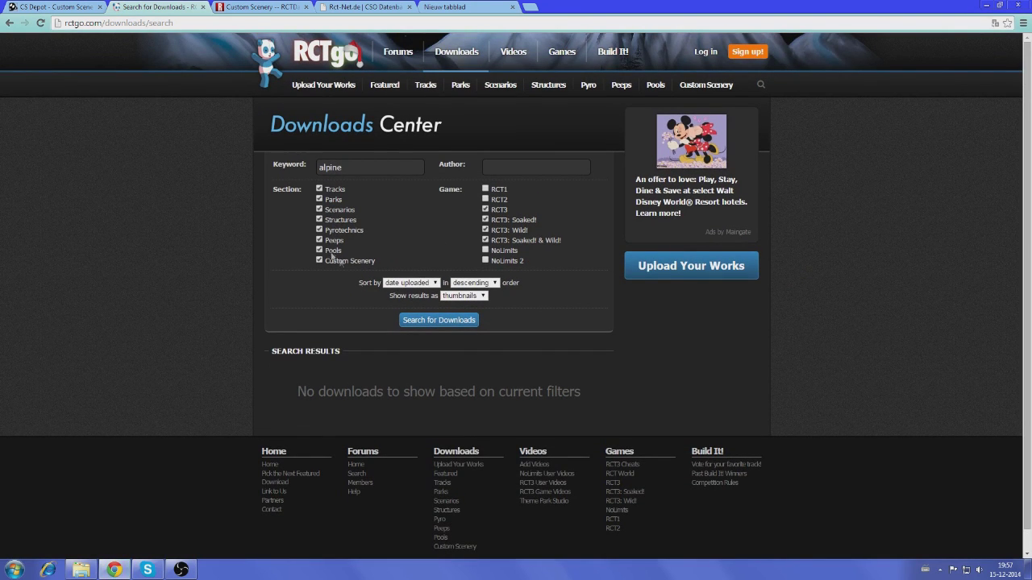
{"action": "left_click", "coordinate": [426, 322]}
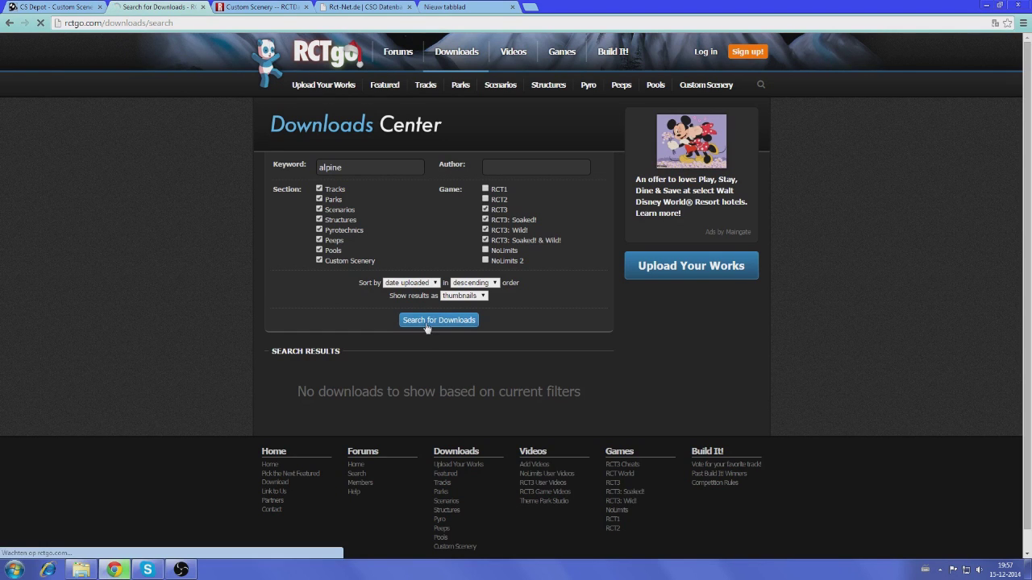
{"action": "scroll", "coordinate": [427, 325], "scroll_direction": "down", "scroll_amount": 2}
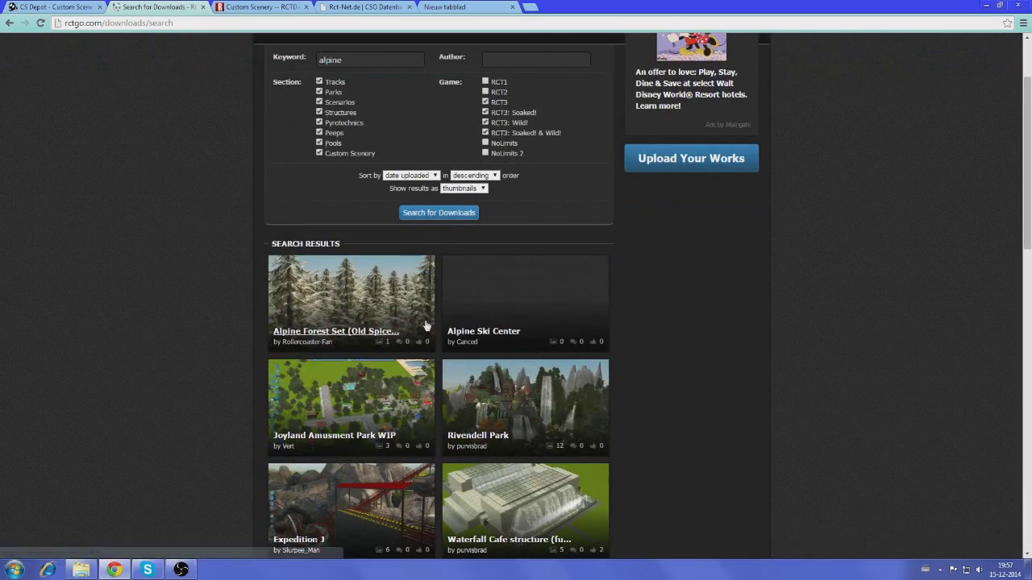
{"action": "scroll", "coordinate": [425, 325], "scroll_direction": "down", "scroll_amount": 1}
{"action": "scroll", "coordinate": [425, 326], "scroll_direction": "up", "scroll_amount": 3}
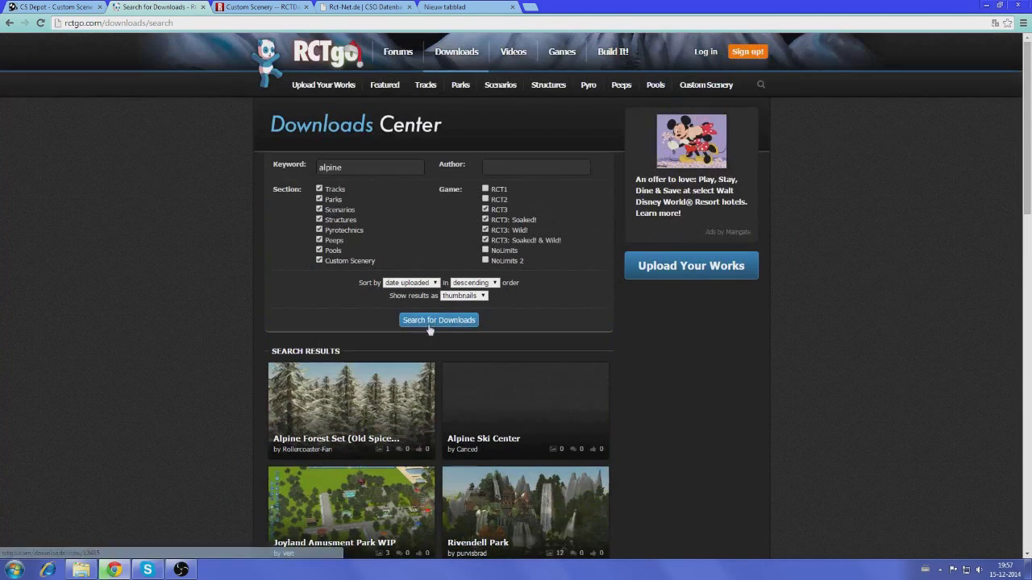
Untick every section except Custom Scenery for the next search
{"action": "left_click", "coordinate": [319, 240]}
{"action": "left_click", "coordinate": [319, 230]}
{"action": "left_click", "coordinate": [319, 220]}
{"action": "left_click", "coordinate": [320, 209]}
{"action": "left_click", "coordinate": [319, 199]}
{"action": "left_click", "coordinate": [320, 189]}
{"action": "double_click", "coordinate": [348, 167]}
Search Custom Scenery for 'steel' and read results like Moby's Steel Jungle Version 1
{"action": "key", "text": "BackSpace"}
{"action": "type", "text": "steel"}
{"action": "key", "text": "Return"}
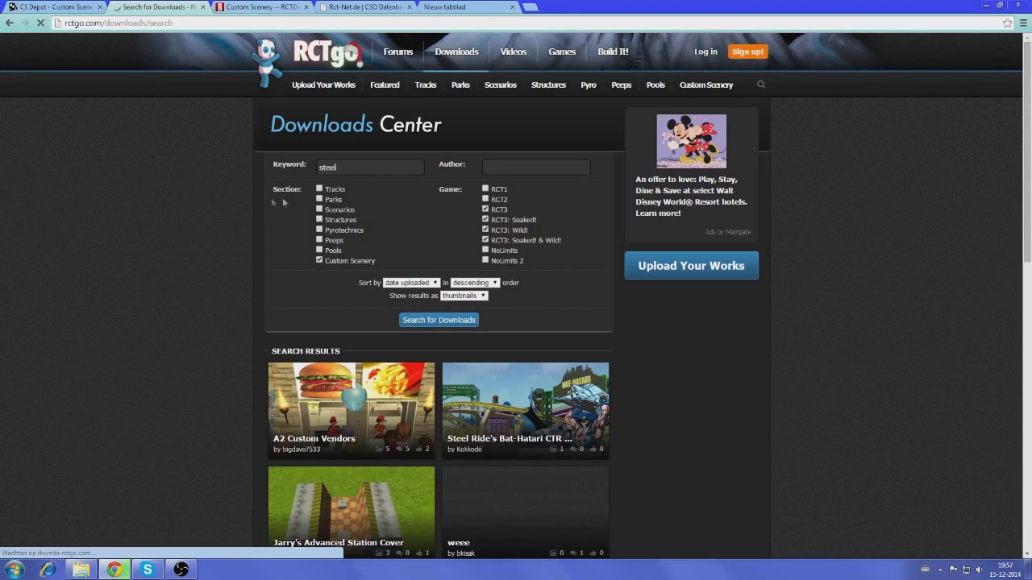
{"action": "scroll", "coordinate": [295, 208], "scroll_direction": "down", "scroll_amount": 3}
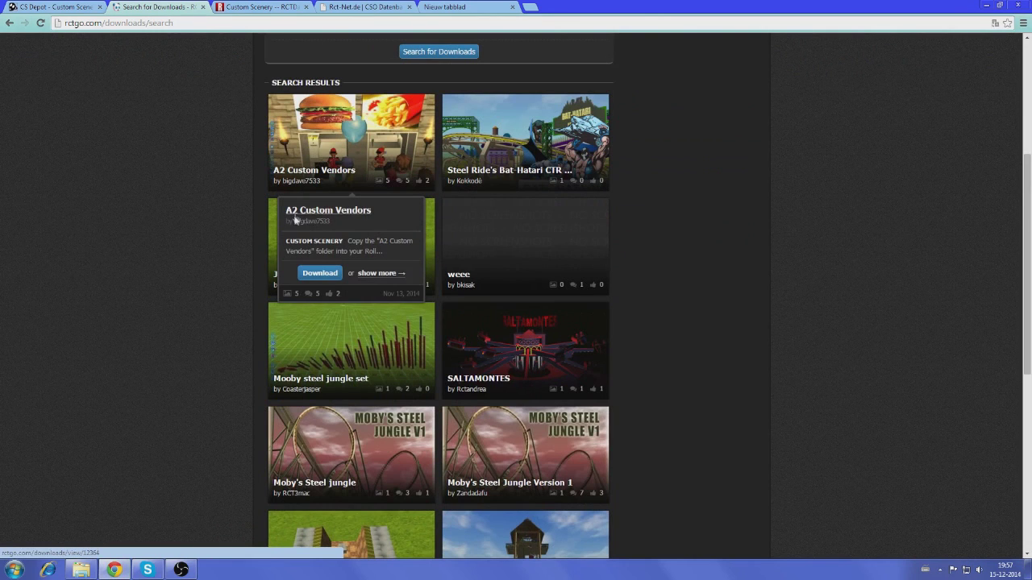
{"action": "mouse_move", "coordinate": [343, 348]}
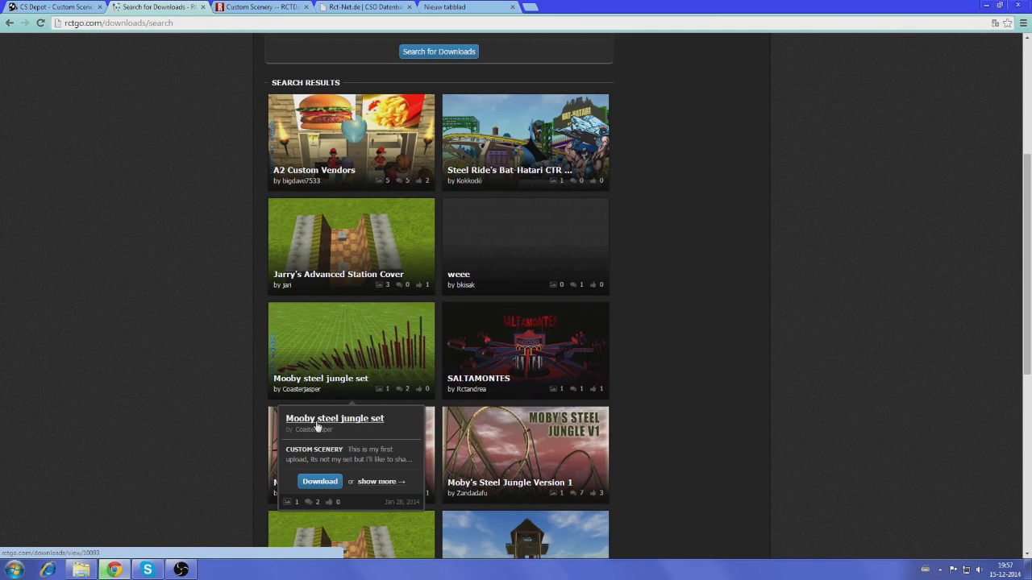
{"action": "mouse_move", "coordinate": [562, 464]}
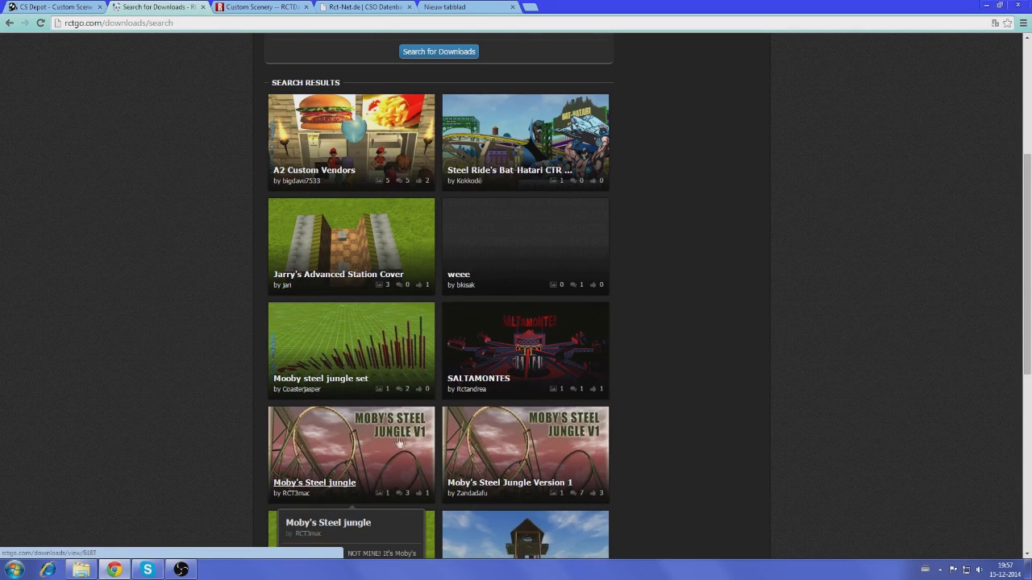
{"action": "scroll", "coordinate": [646, 348], "scroll_direction": "down", "scroll_amount": 3}
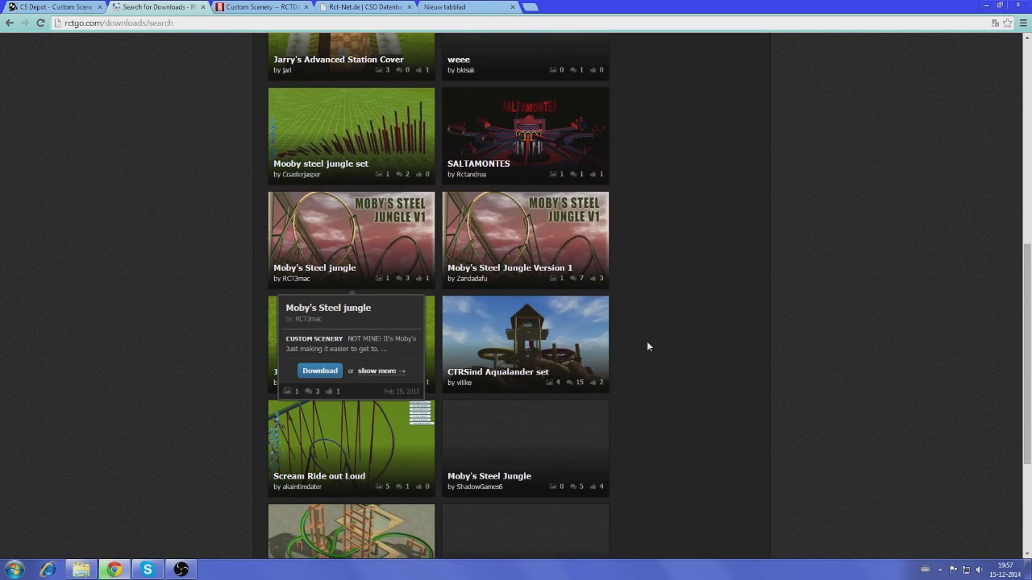
{"action": "mouse_move", "coordinate": [597, 208]}
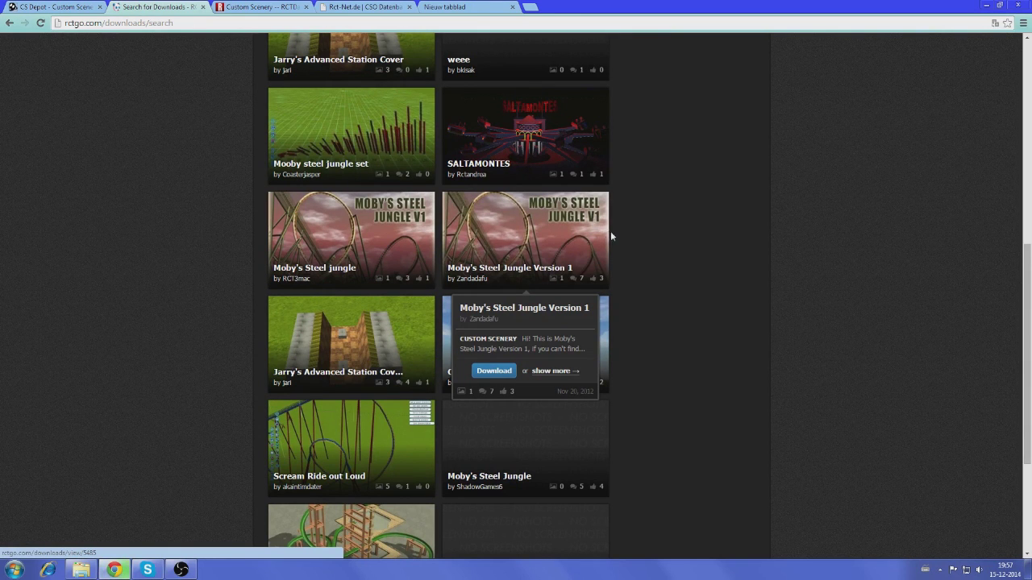
Browse RCTDataBase's alpine results and Custom Scenery posts down to Hedgeworx – by Wagi
{"action": "left_click", "coordinate": [279, 6]}
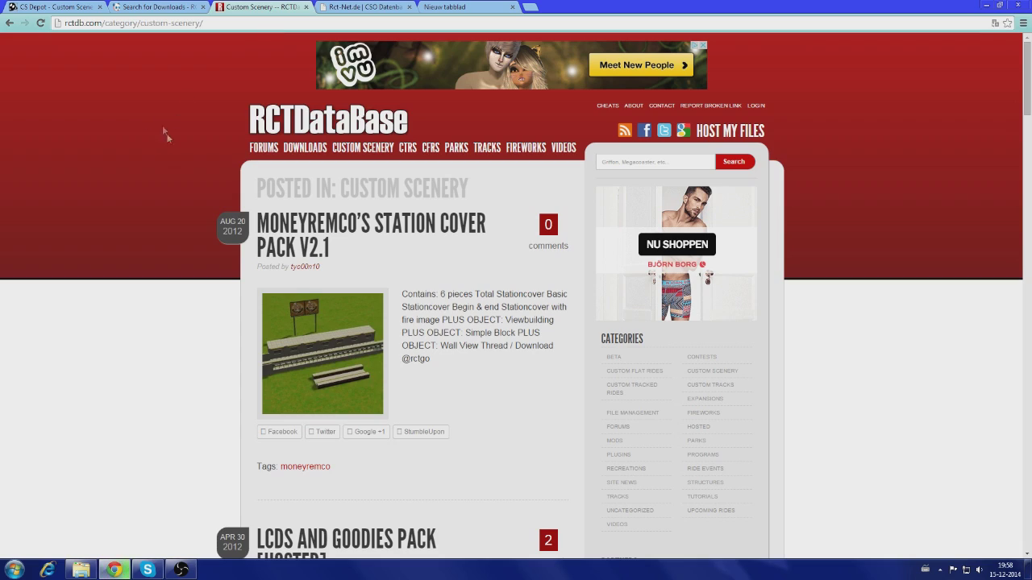
{"action": "scroll", "coordinate": [209, 245], "scroll_direction": "down", "scroll_amount": 13}
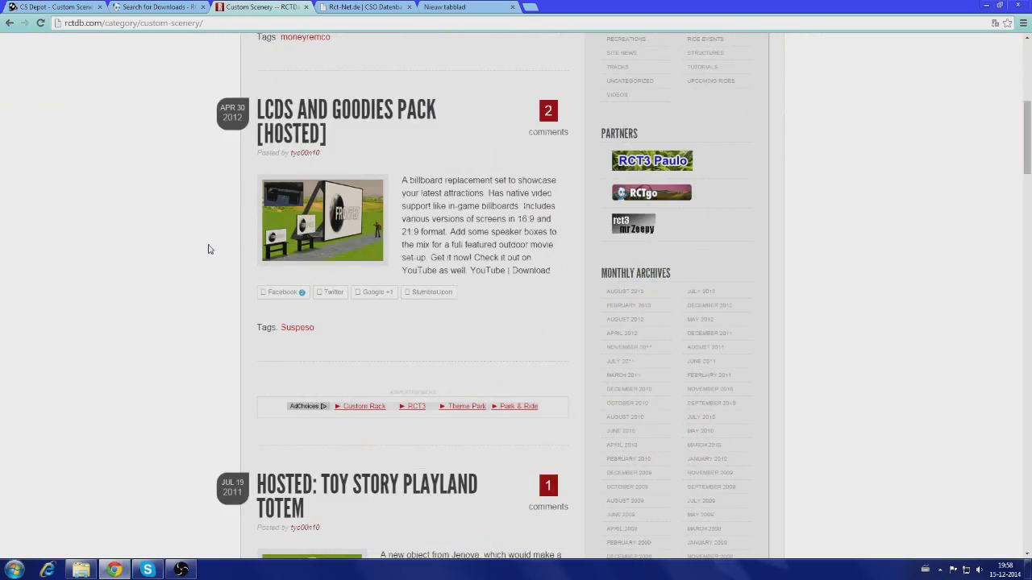
{"action": "scroll", "coordinate": [209, 250], "scroll_direction": "up", "scroll_amount": 13}
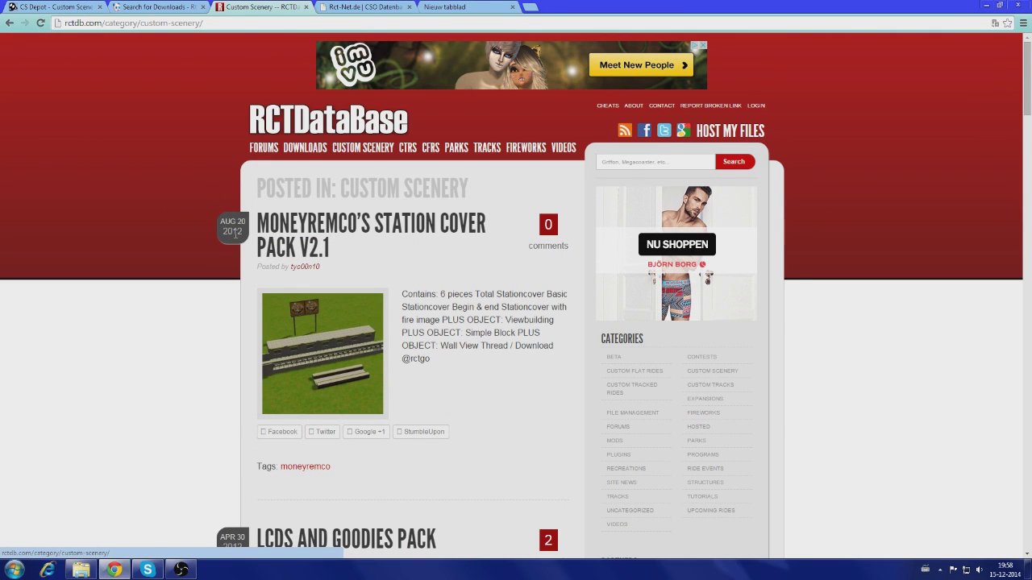
{"action": "left_click", "coordinate": [362, 153]}
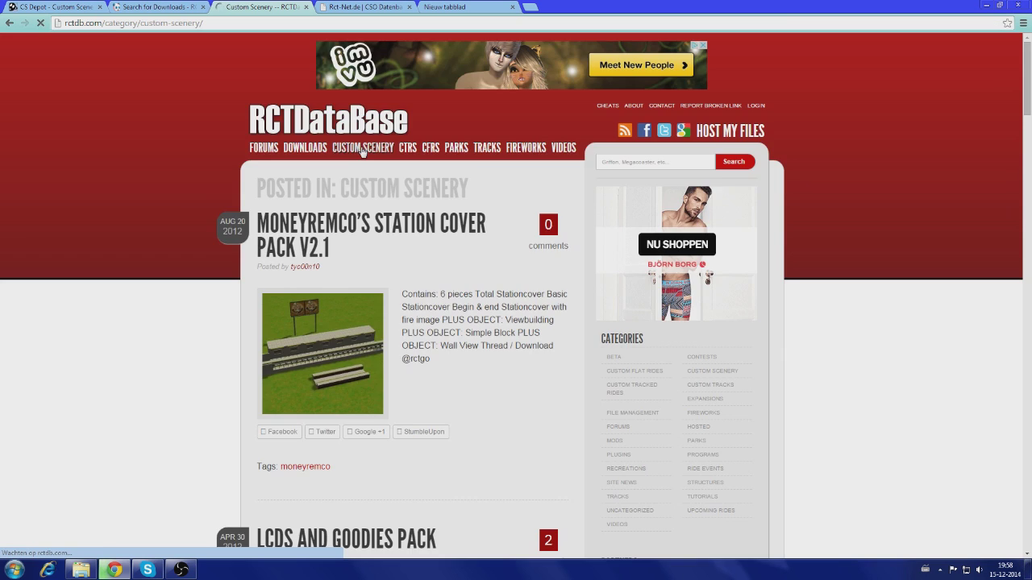
{"action": "scroll", "coordinate": [385, 277], "scroll_direction": "down", "scroll_amount": 1}
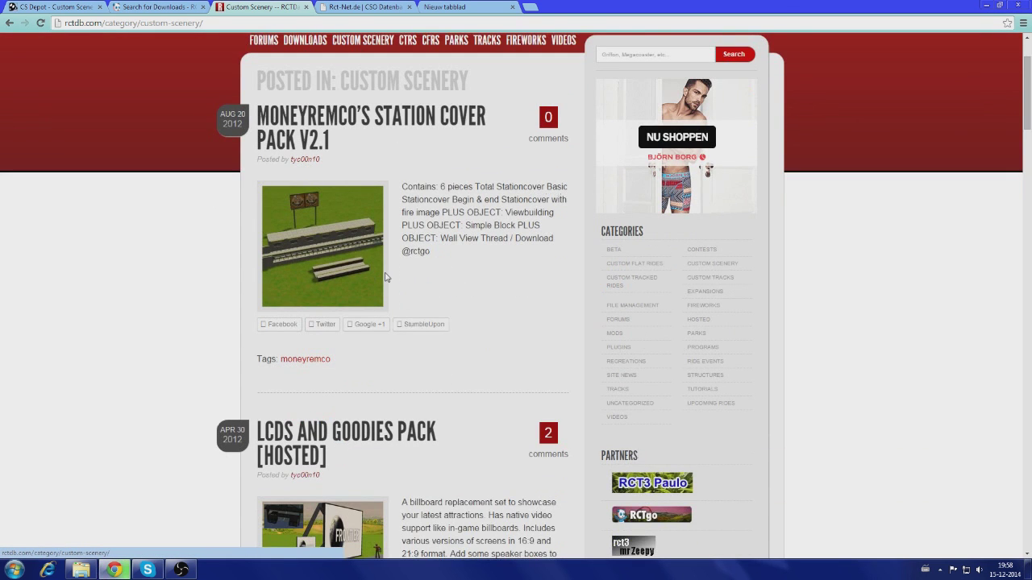
{"action": "scroll", "coordinate": [384, 277], "scroll_direction": "up", "scroll_amount": 1}
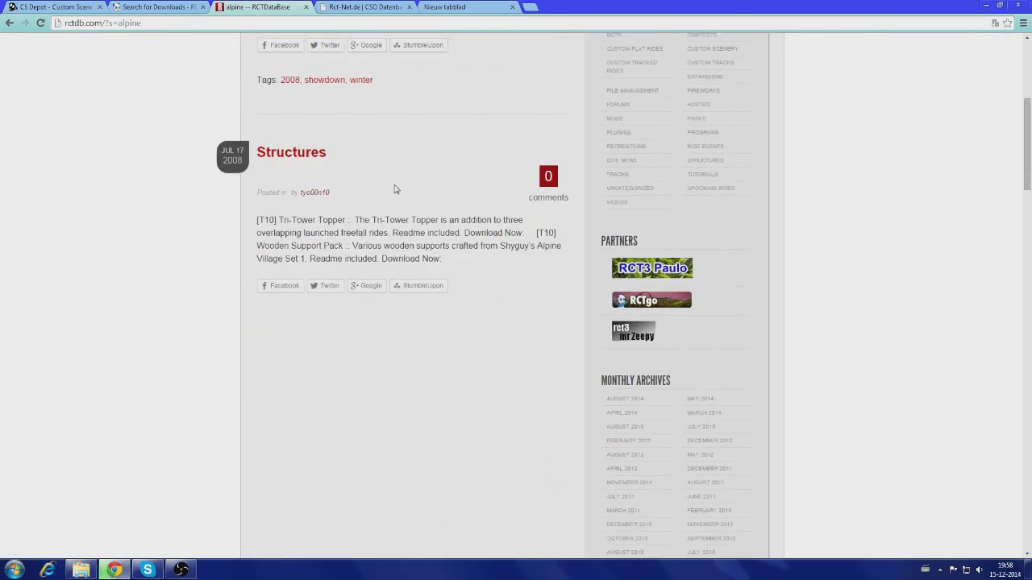
{"action": "scroll", "coordinate": [394, 190], "scroll_direction": "up", "scroll_amount": 7}
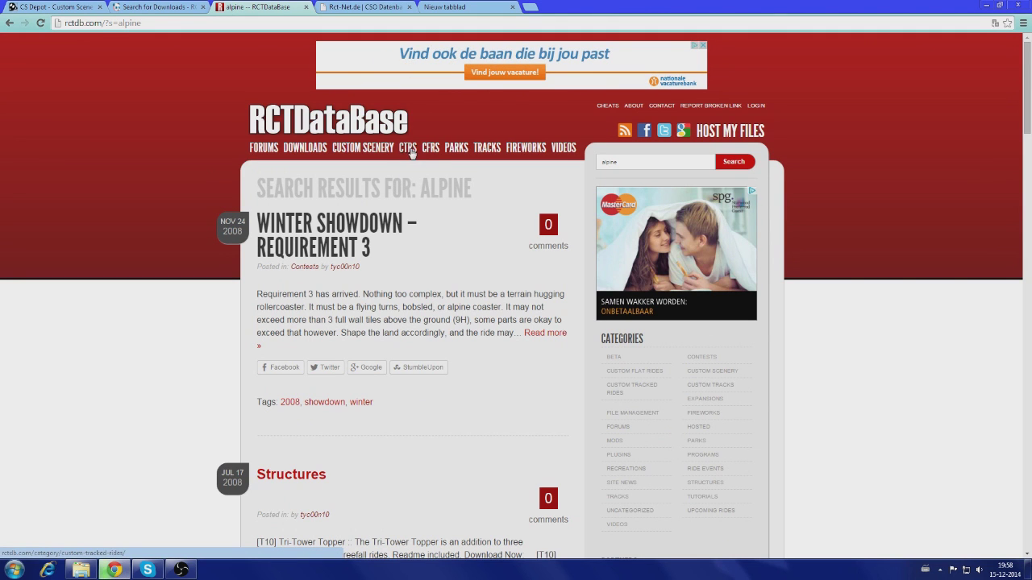
{"action": "left_click", "coordinate": [375, 153]}
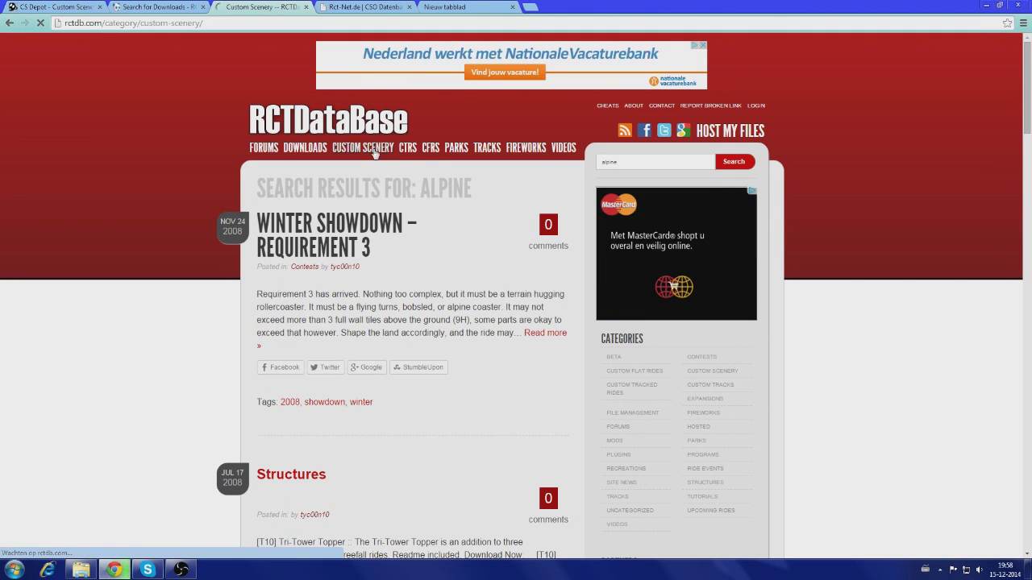
{"action": "scroll", "coordinate": [389, 268], "scroll_direction": "down", "scroll_amount": 12}
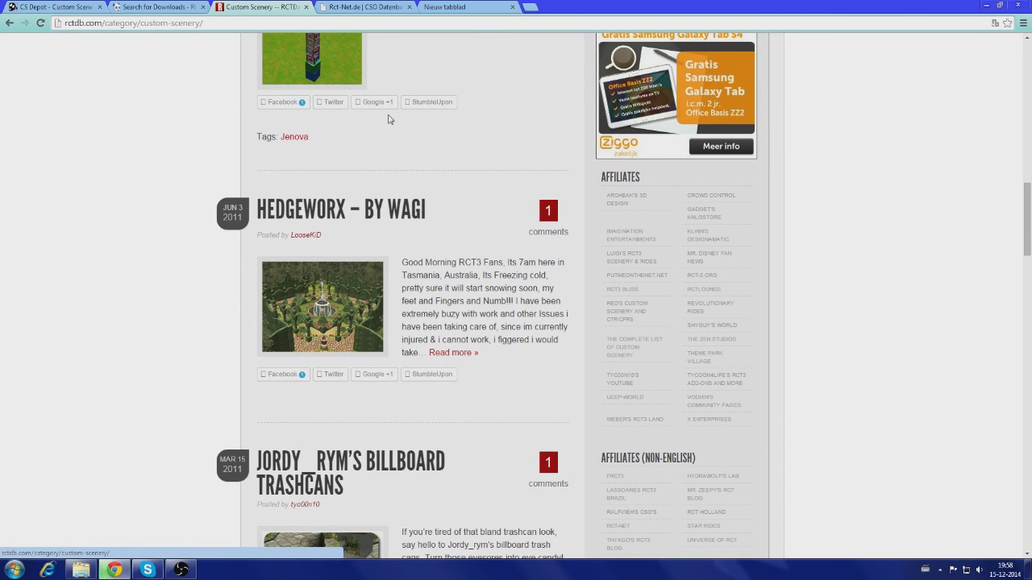
Switch to Rct-Net.de and browse the CSO Datenbank download list
{"action": "left_click", "coordinate": [367, 6]}
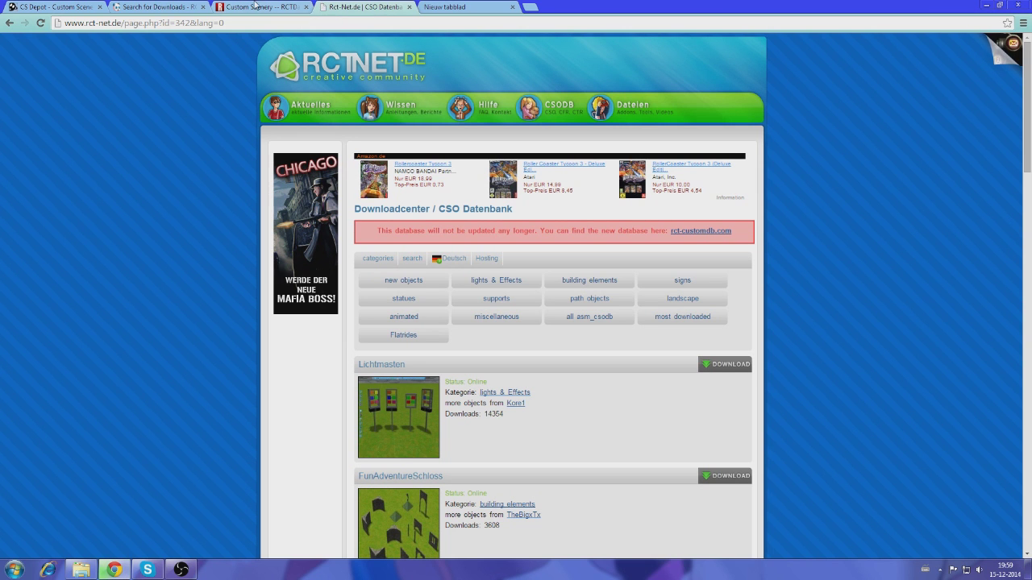
{"action": "scroll", "coordinate": [433, 195], "scroll_direction": "down", "scroll_amount": 5}
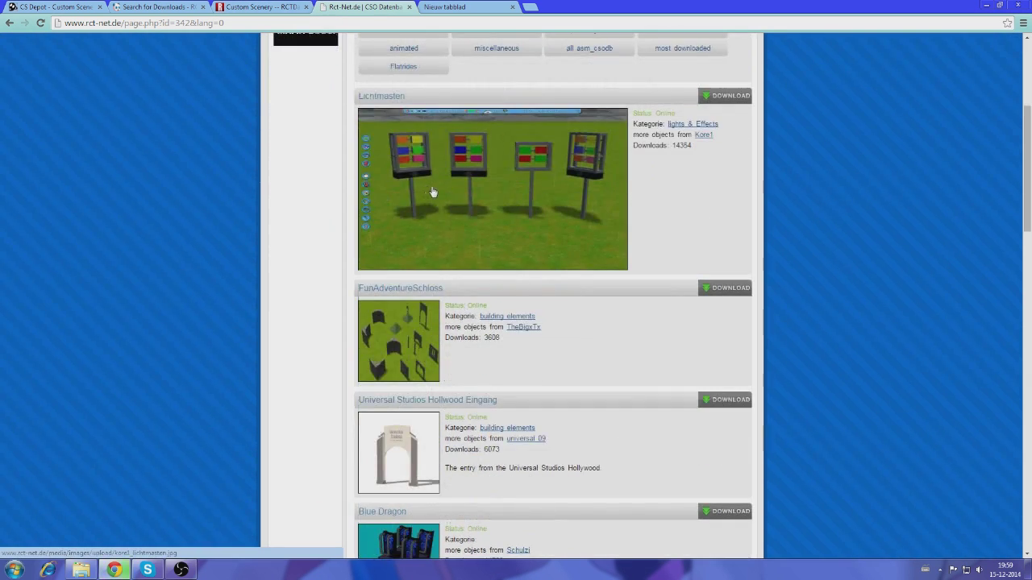
{"action": "scroll", "coordinate": [456, 216], "scroll_direction": "down", "scroll_amount": 2}
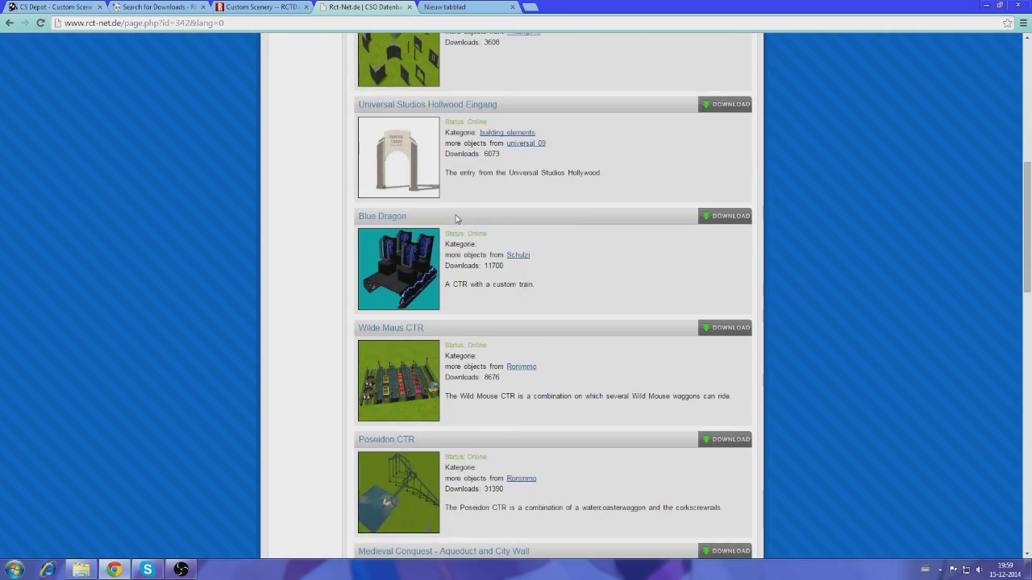
{"action": "scroll", "coordinate": [455, 222], "scroll_direction": "down", "scroll_amount": 3}
{"action": "scroll", "coordinate": [454, 227], "scroll_direction": "up", "scroll_amount": 4}
{"action": "scroll", "coordinate": [475, 259], "scroll_direction": "down", "scroll_amount": 3}
{"action": "scroll", "coordinate": [475, 258], "scroll_direction": "down", "scroll_amount": 7}
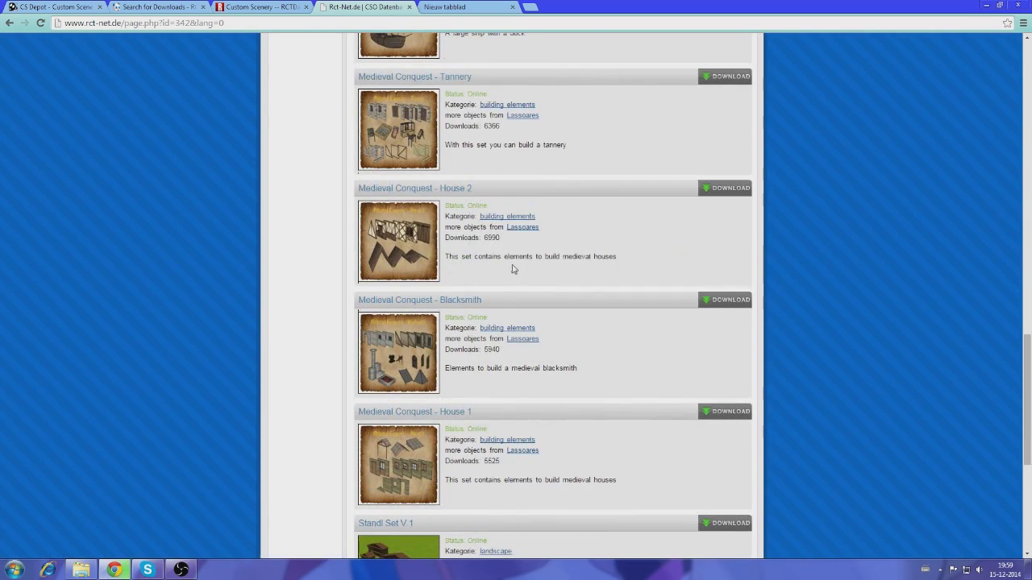
{"action": "scroll", "coordinate": [517, 270], "scroll_direction": "up", "scroll_amount": 4}
{"action": "left_click_drag", "start_coordinate": [1026, 339], "coordinate": [1020, 148]}
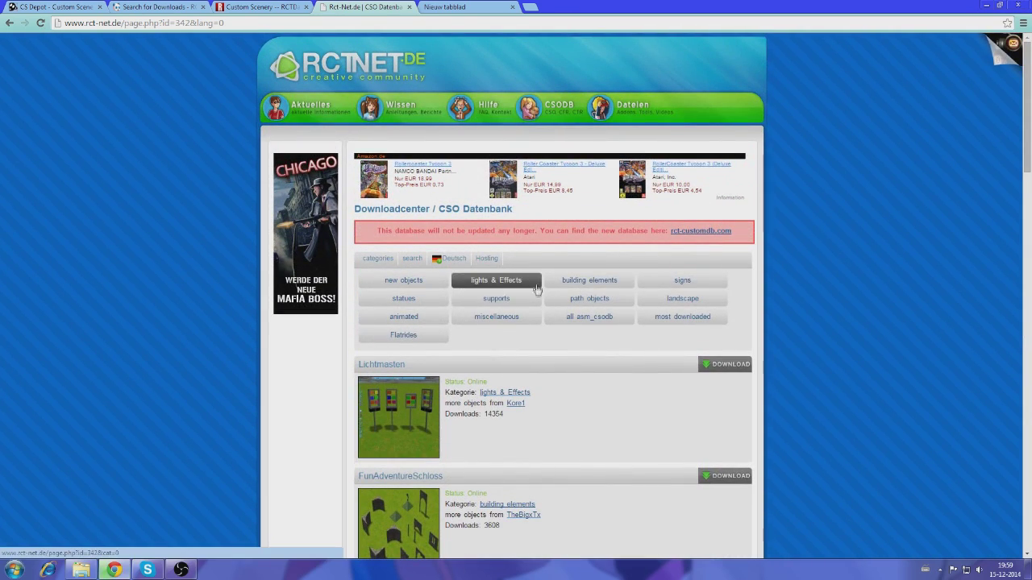
Filter to path objects and scroll down to Essentials Pack 1 and Fences & Railings V1.2
{"action": "left_click", "coordinate": [612, 303]}
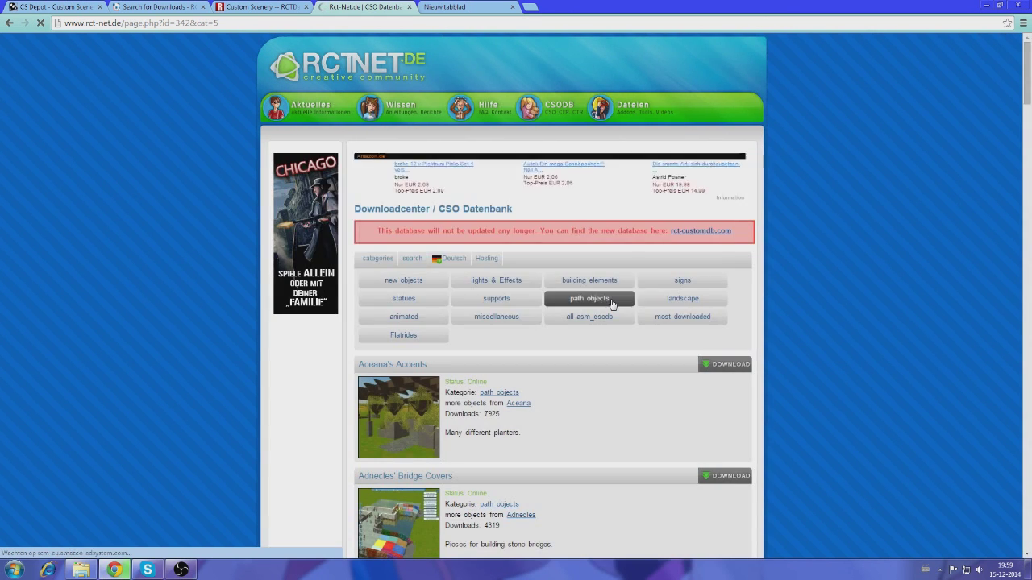
{"action": "scroll", "coordinate": [611, 302], "scroll_direction": "down", "scroll_amount": 1}
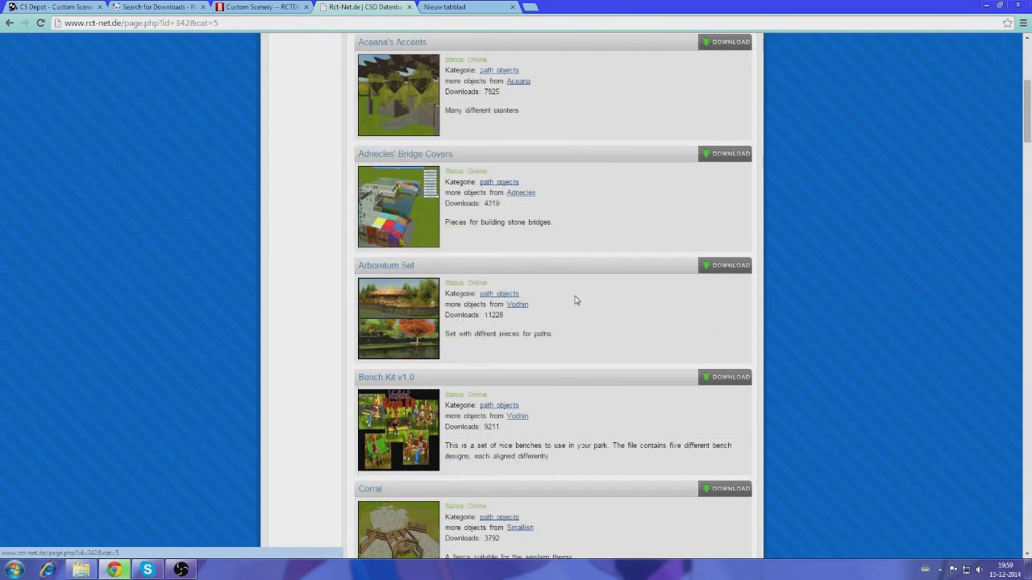
{"action": "scroll", "coordinate": [576, 296], "scroll_direction": "up", "scroll_amount": 3}
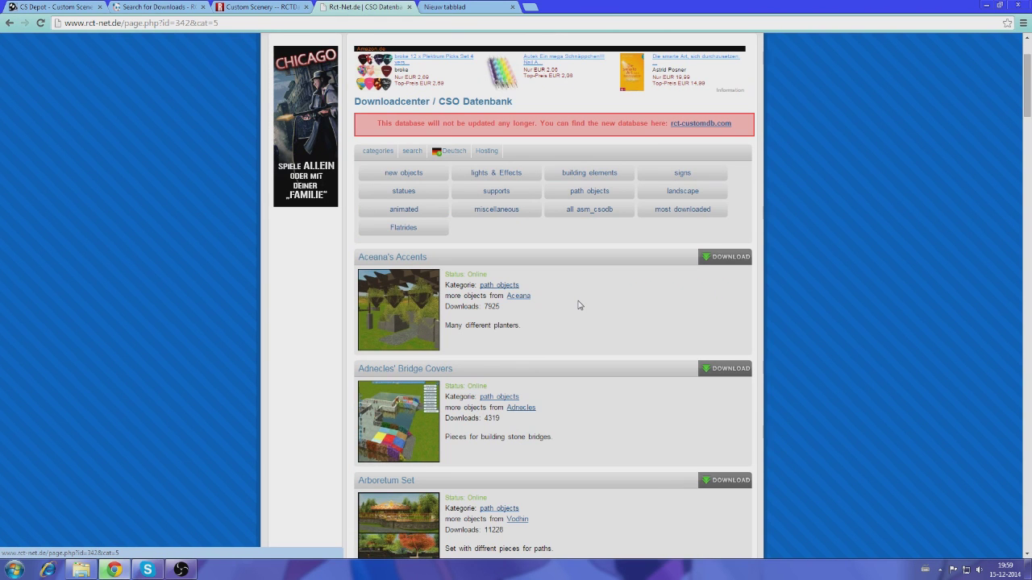
{"action": "scroll", "coordinate": [578, 305], "scroll_direction": "down", "scroll_amount": 1}
{"action": "scroll", "coordinate": [578, 306], "scroll_direction": "down", "scroll_amount": 7}
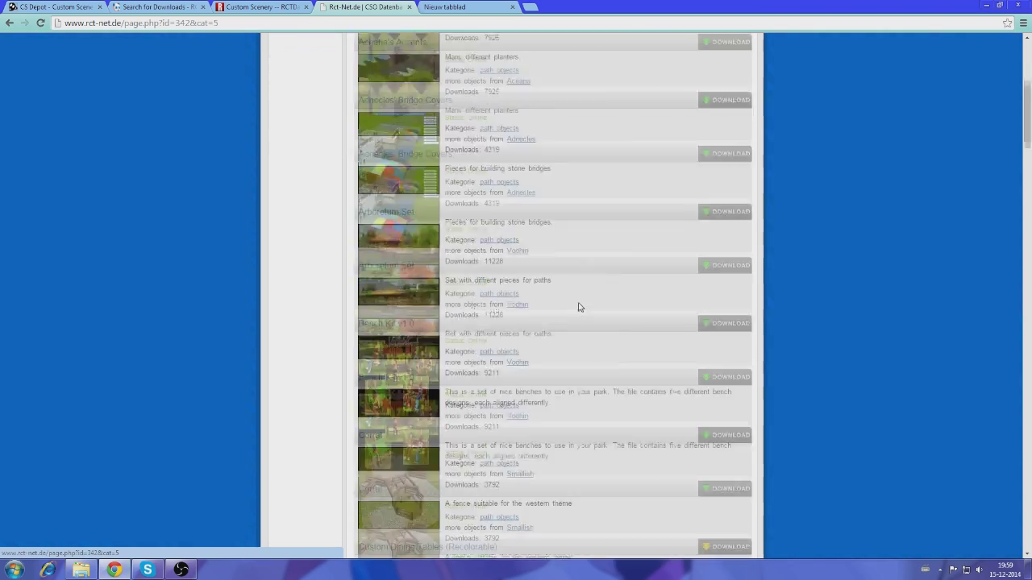
{"action": "scroll", "coordinate": [578, 310], "scroll_direction": "down", "scroll_amount": 8}
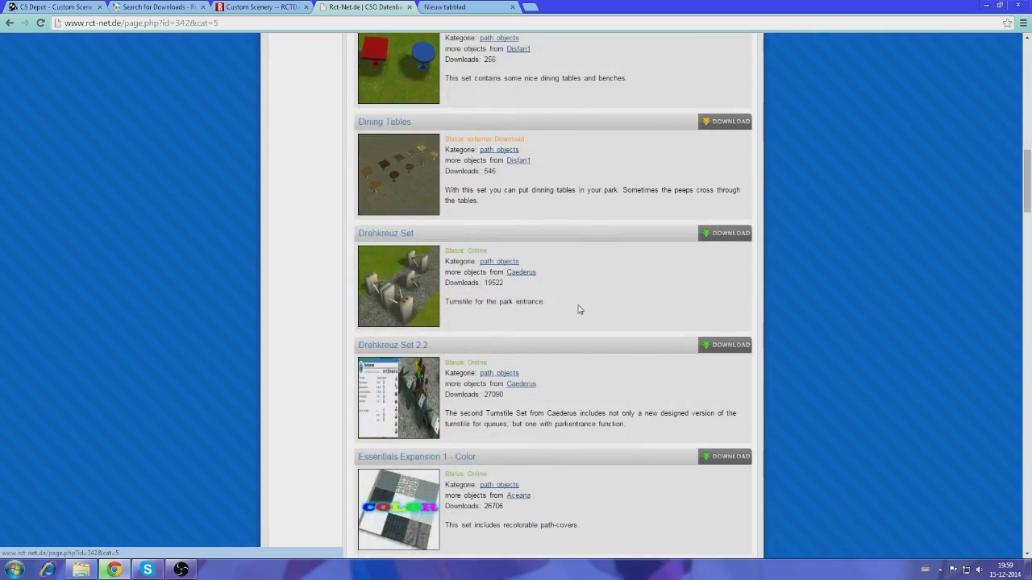
{"action": "scroll", "coordinate": [578, 309], "scroll_direction": "down", "scroll_amount": 5}
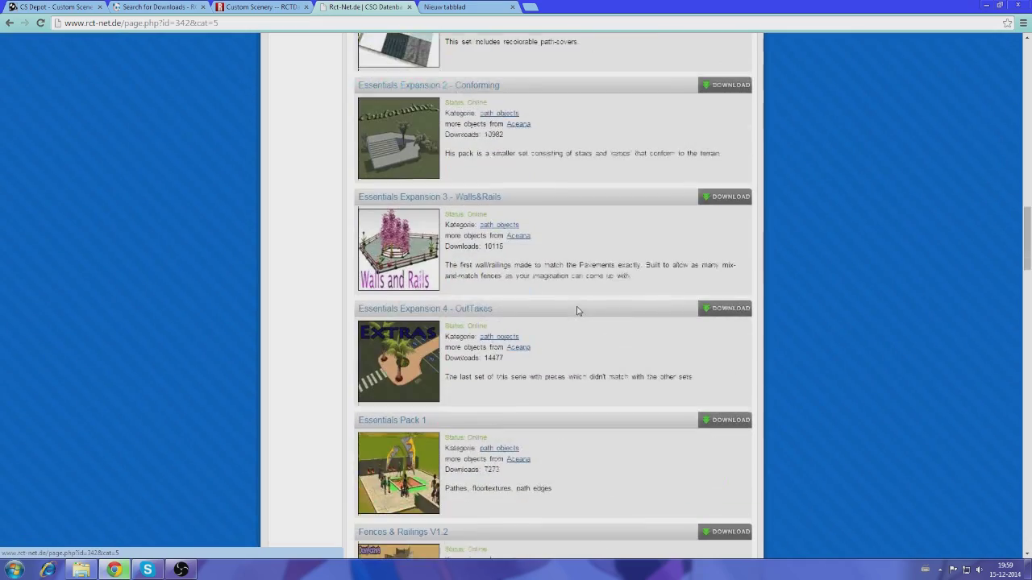
{"action": "scroll", "coordinate": [577, 311], "scroll_direction": "down", "scroll_amount": 2}
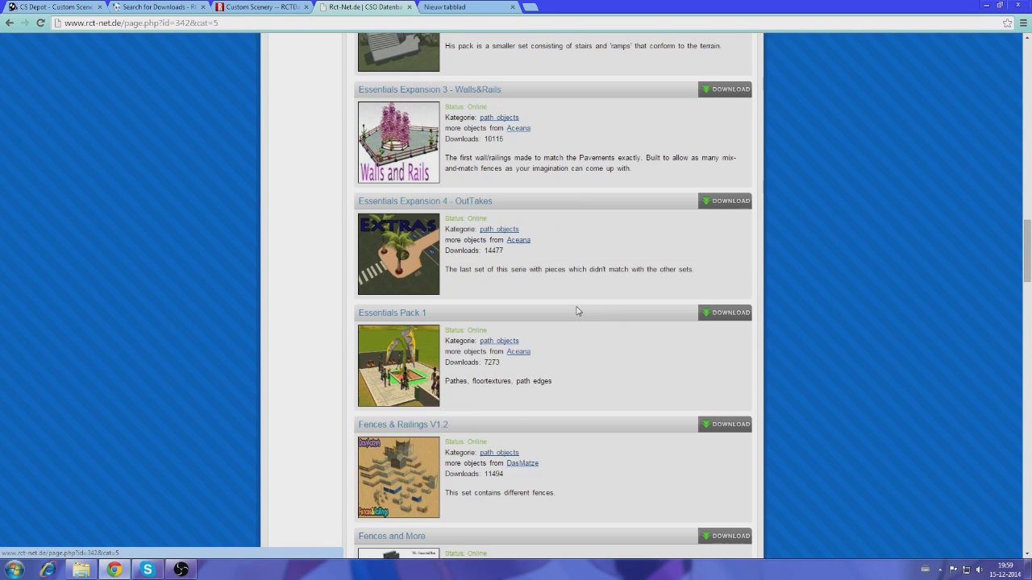
{"action": "scroll", "coordinate": [577, 311], "scroll_direction": "down", "scroll_amount": 1}
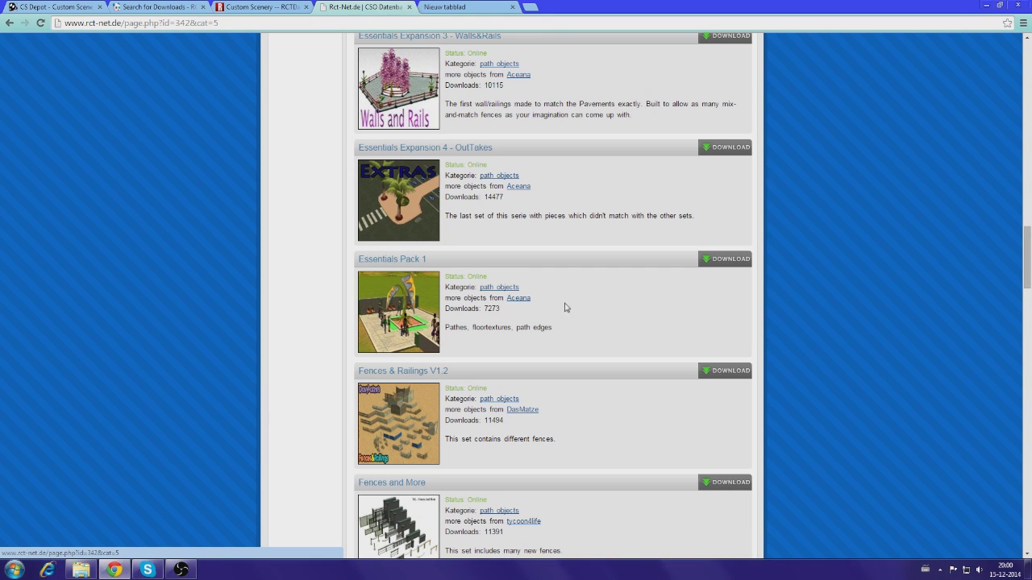
Google 'shyguy's alpine village' from a new tab and scan the results
{"action": "left_click", "coordinate": [458, 6]}
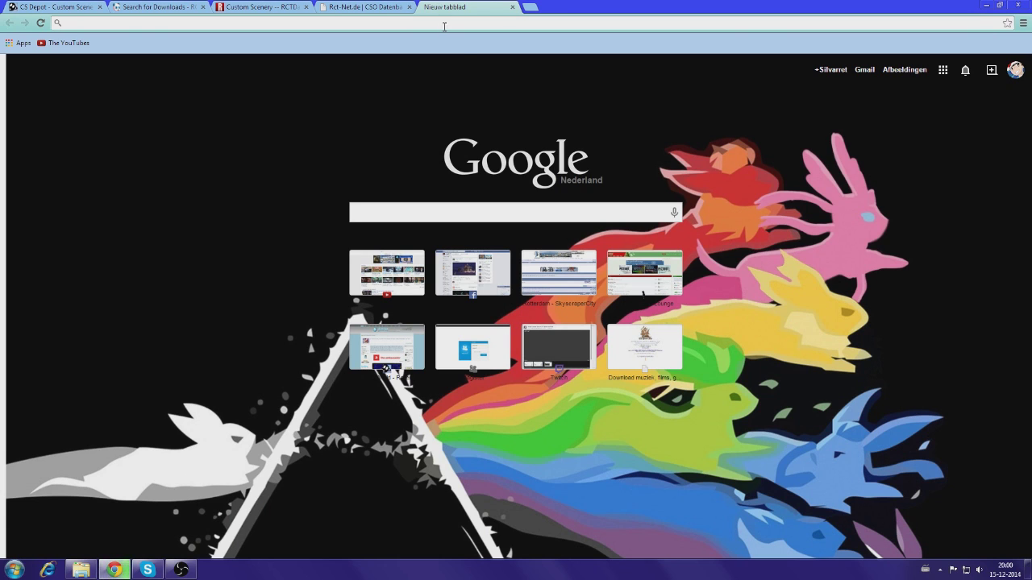
{"action": "type", "text": "shyguysworld.com"}
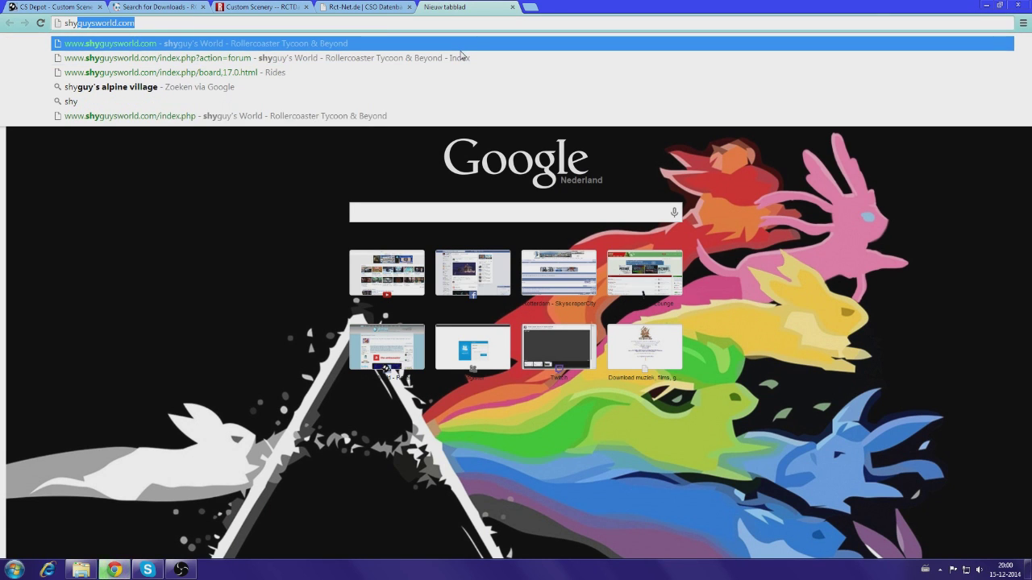
{"action": "left_click", "coordinate": [165, 87]}
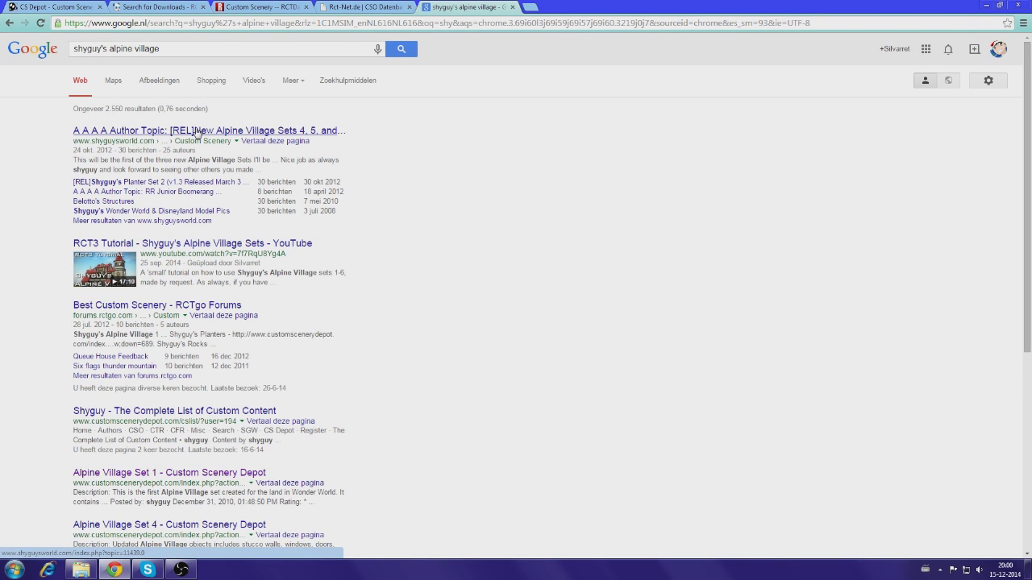
{"action": "scroll", "coordinate": [186, 258], "scroll_direction": "down", "scroll_amount": 2}
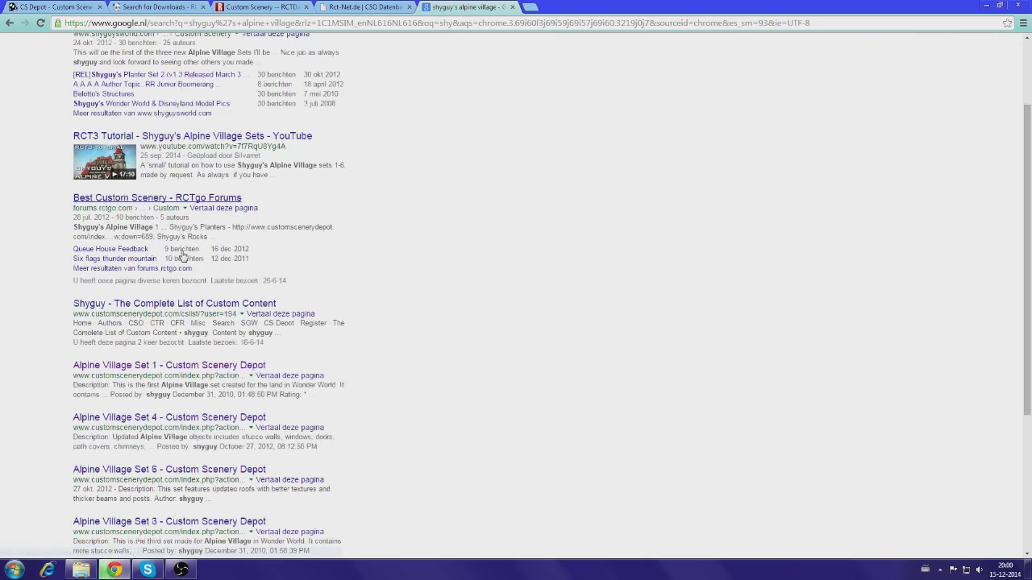
{"action": "scroll", "coordinate": [184, 256], "scroll_direction": "up", "scroll_amount": 2}
{"action": "scroll", "coordinate": [194, 259], "scroll_direction": "down", "scroll_amount": 3}
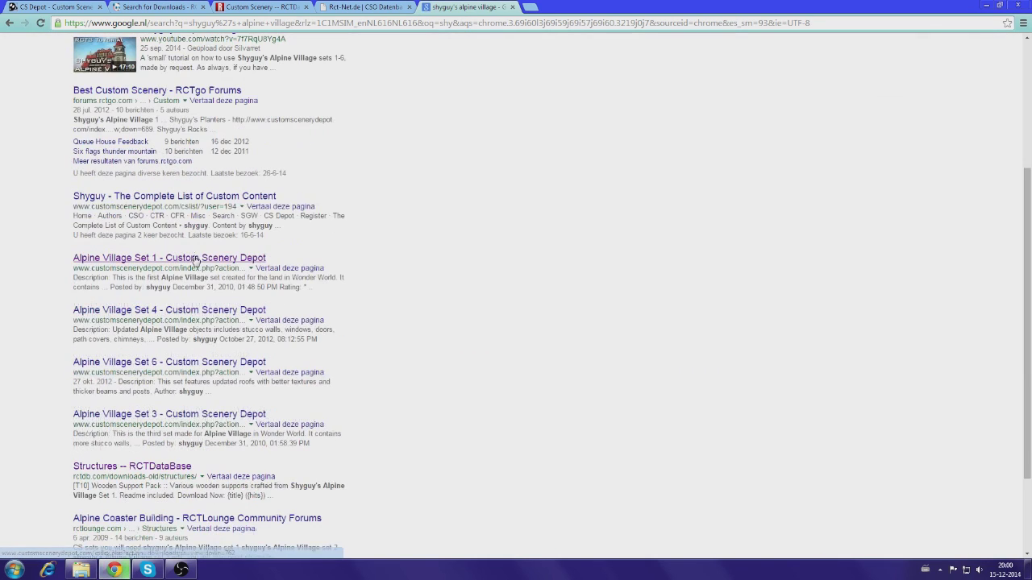
{"action": "scroll", "coordinate": [194, 260], "scroll_direction": "down", "scroll_amount": 1}
Open the Alpine Village Set 1 result on CS Depot
{"action": "left_click", "coordinate": [191, 209]}
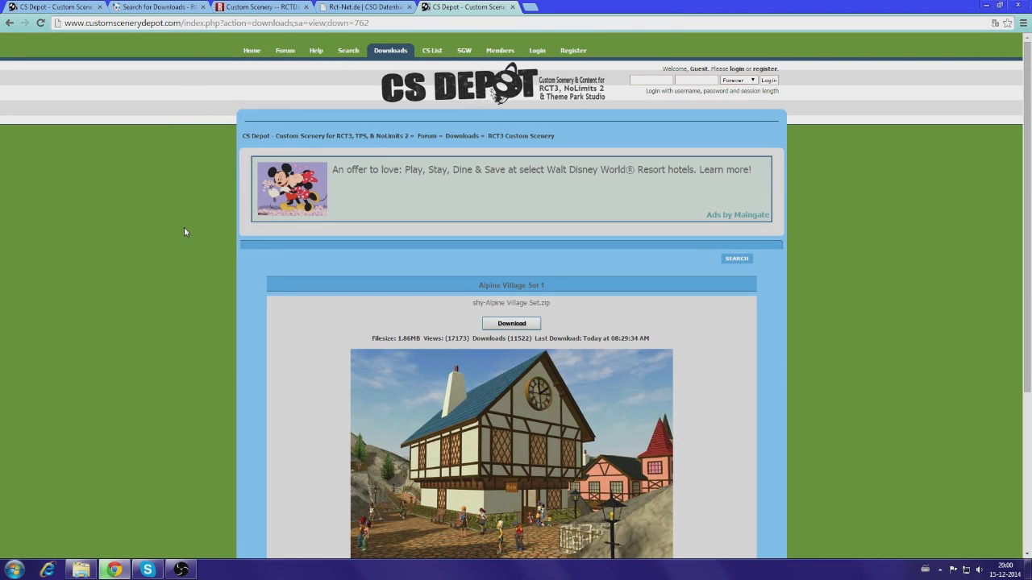
{"action": "left_click", "coordinate": [9, 22]}
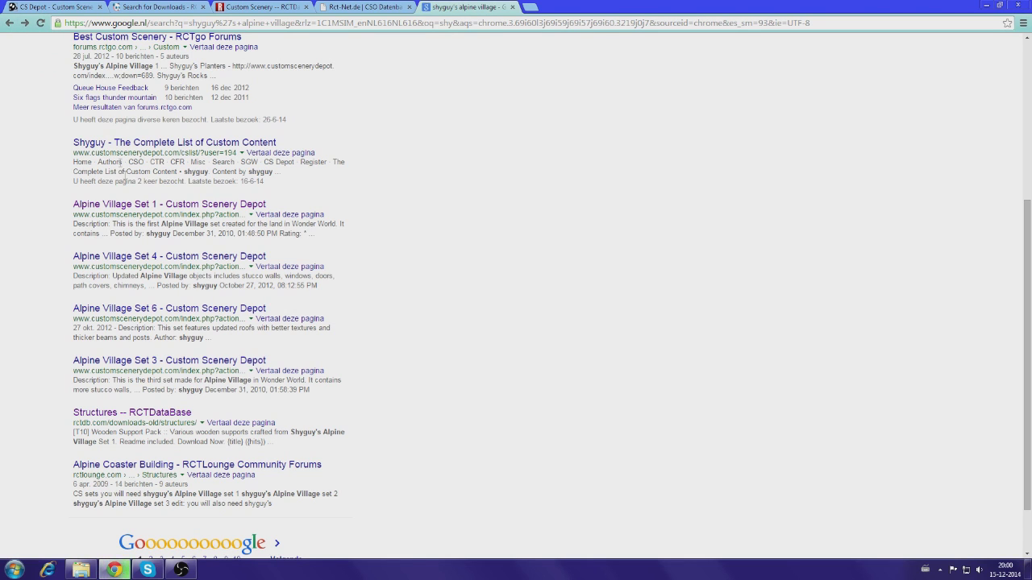
{"action": "left_click", "coordinate": [137, 207]}
{"action": "scroll", "coordinate": [455, 246], "scroll_direction": "down", "scroll_amount": 1}
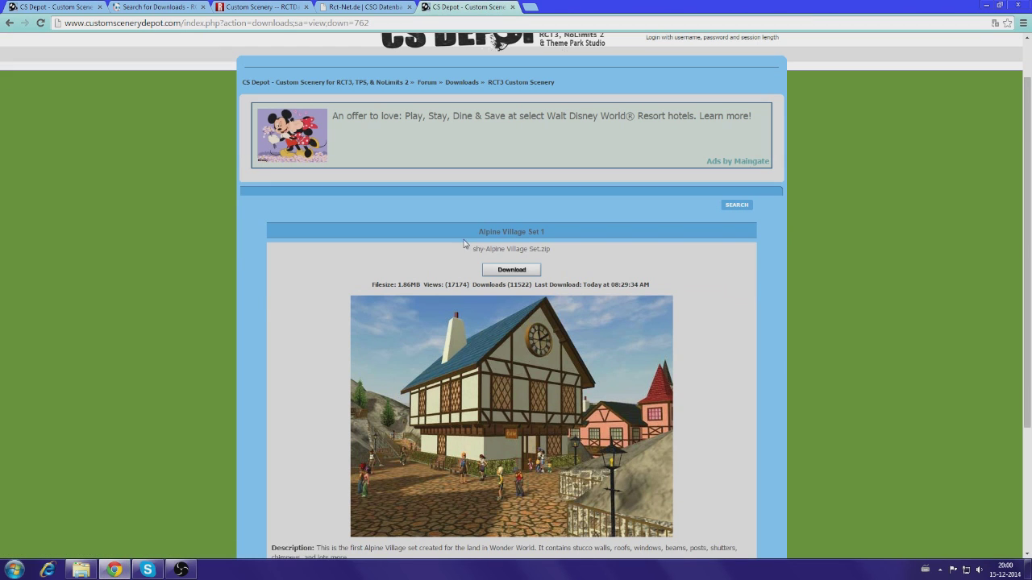
Download the Alpine Village Set 1 zip and check that its nested folder holds 268 OVL files
{"action": "left_click", "coordinate": [516, 276]}
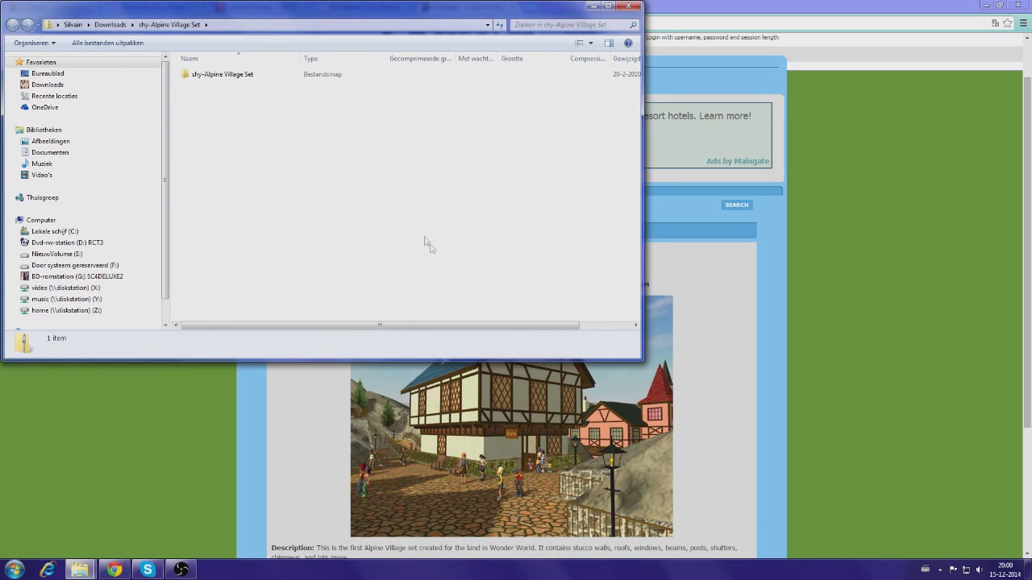
{"action": "left_click", "coordinate": [109, 27]}
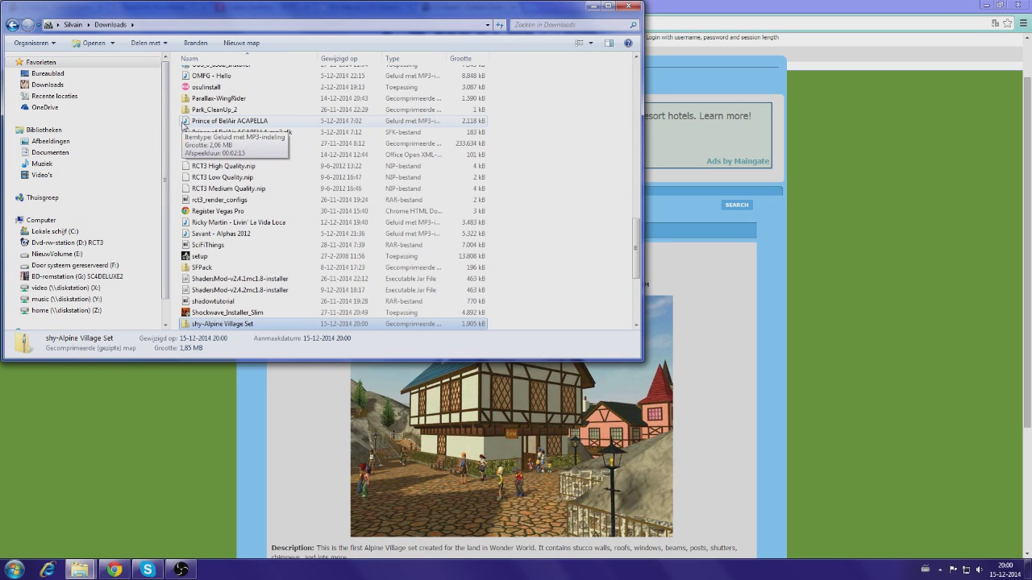
{"action": "double_click", "coordinate": [216, 324]}
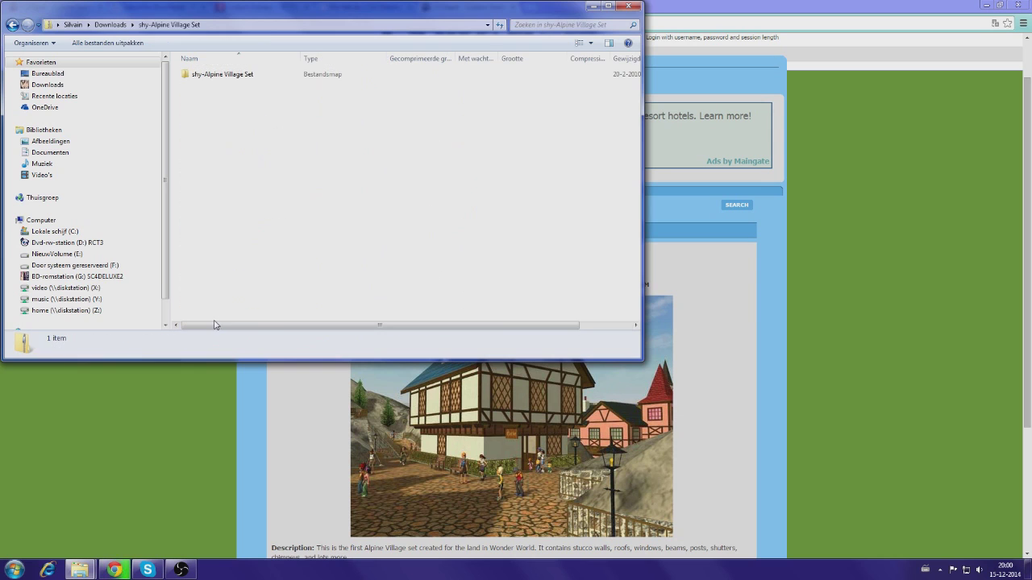
{"action": "double_click", "coordinate": [221, 77]}
{"action": "double_click", "coordinate": [221, 75]}
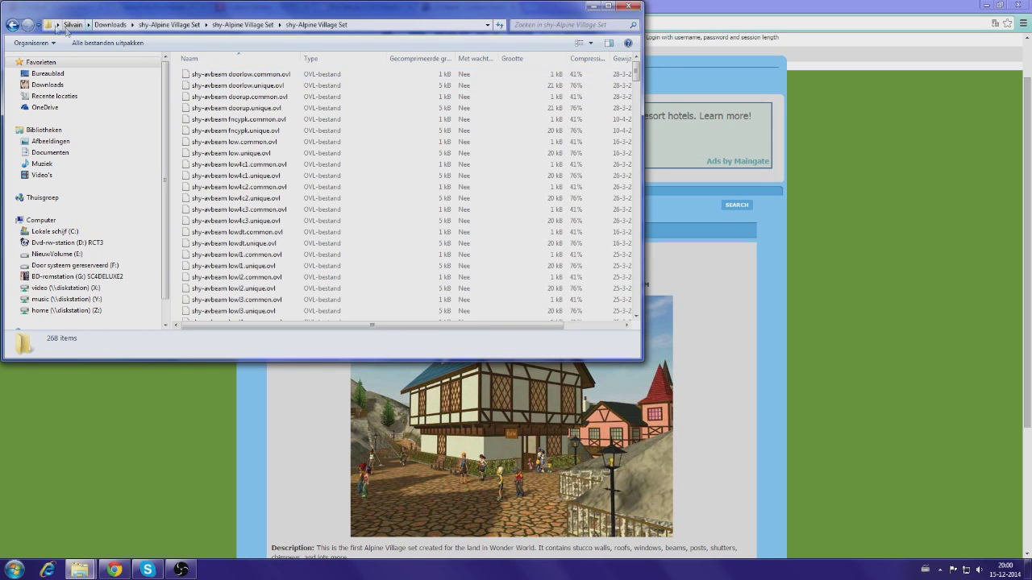
{"action": "left_click", "coordinate": [12, 25]}
{"action": "left_click", "coordinate": [12, 25]}
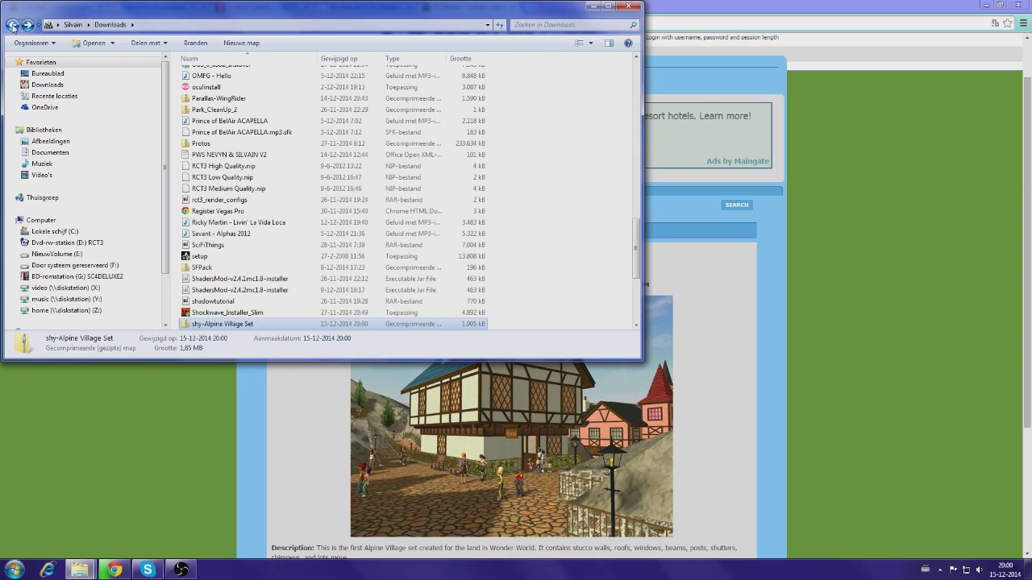
{"action": "double_click", "coordinate": [217, 325]}
Search CS Depot downloads for 'chapel' in the RCT3 Custom Scenery category
{"action": "left_click", "coordinate": [206, 393]}
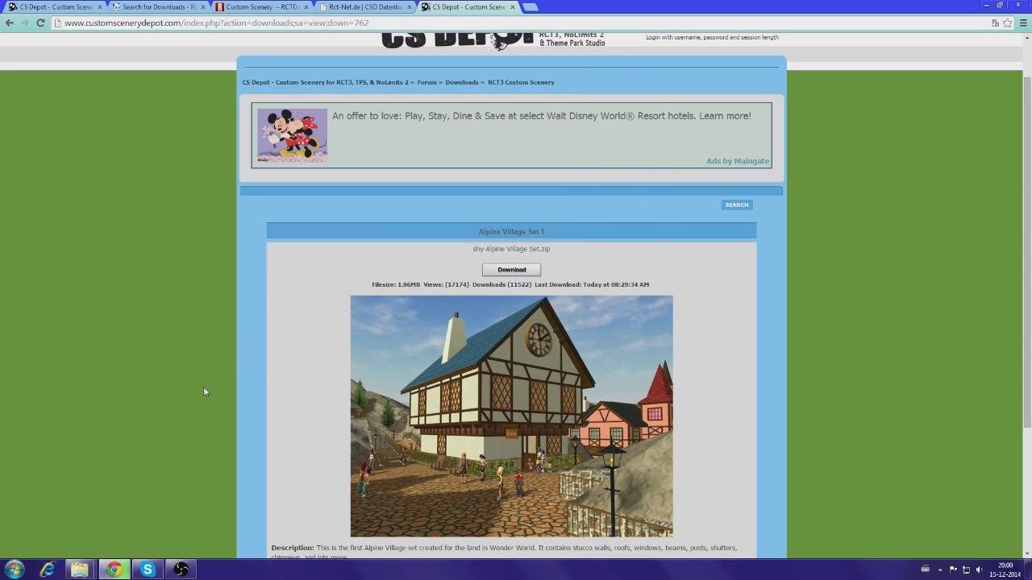
{"action": "left_click", "coordinate": [737, 205]}
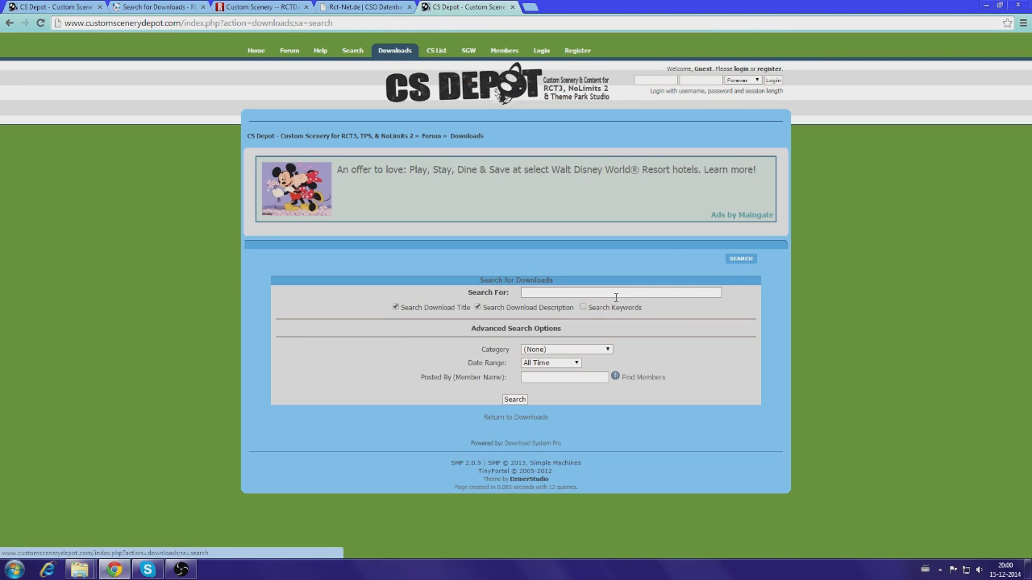
{"action": "left_click", "coordinate": [609, 294]}
{"action": "type", "text": "st"}
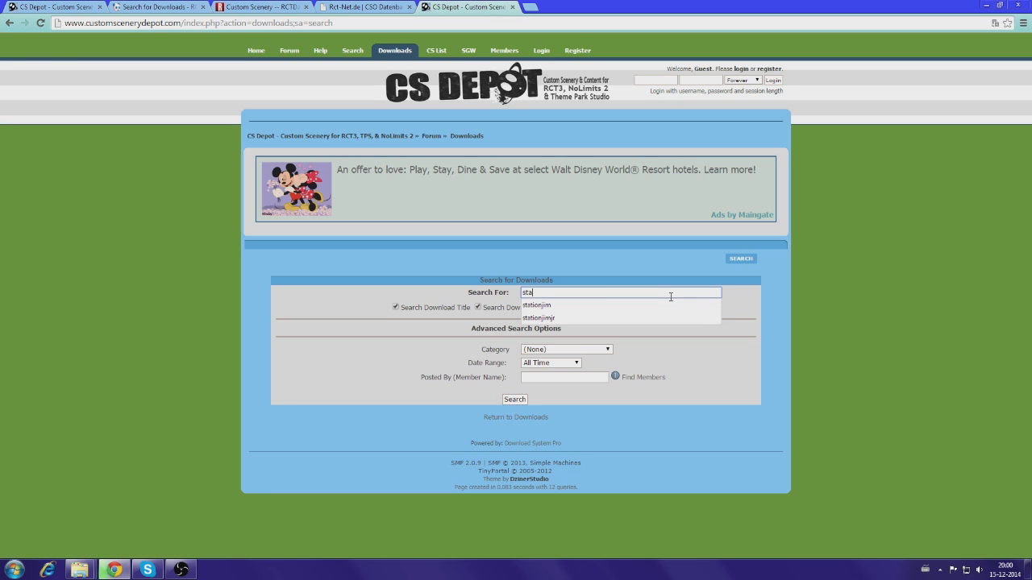
{"action": "type", "text": "a"}
{"action": "key", "text": "BackSpace"}
{"action": "key", "text": "BackSpace"}
{"action": "key", "text": "BackSpace"}
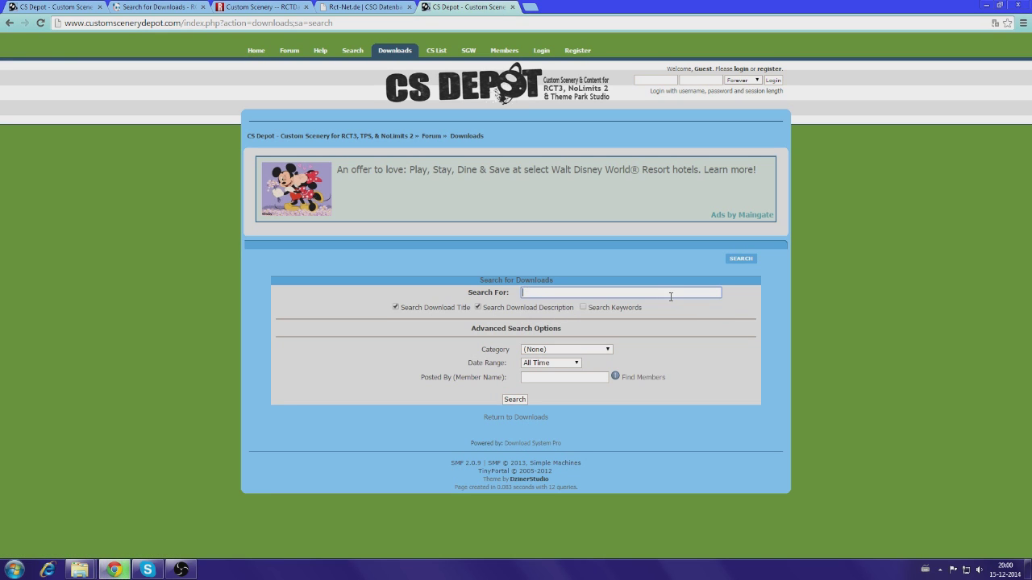
{"action": "type", "text": "chapel"}
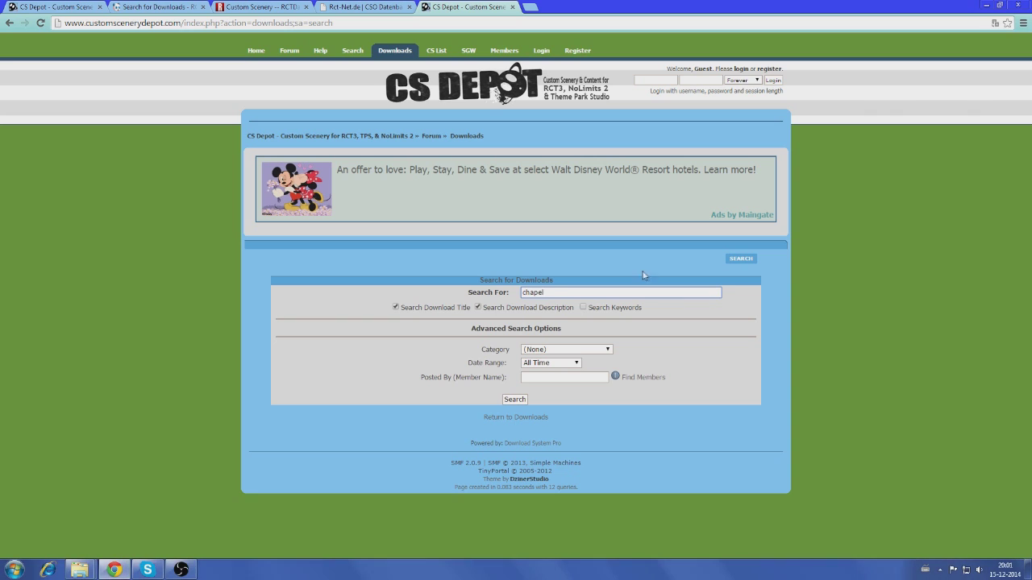
{"action": "left_click", "coordinate": [546, 350]}
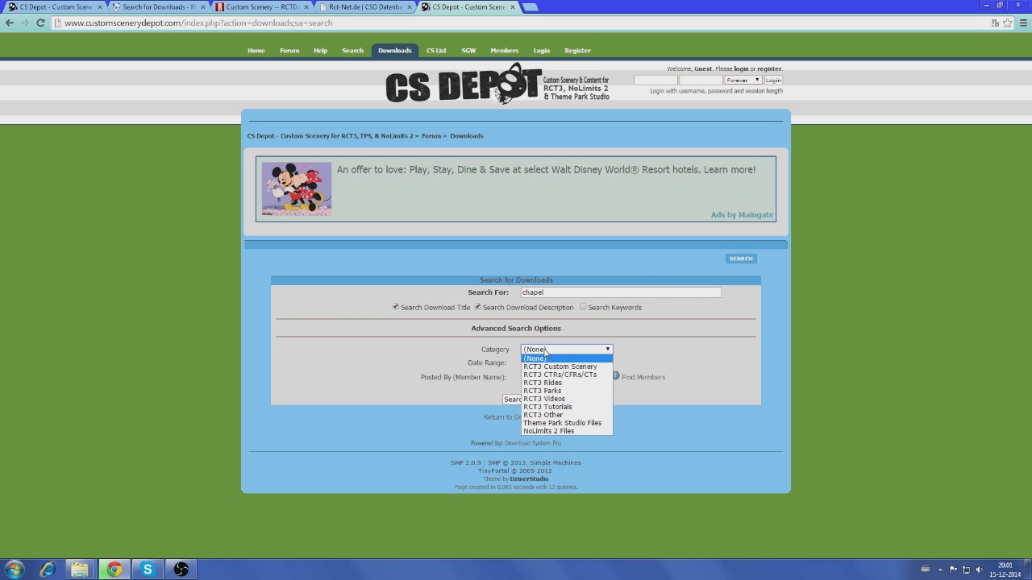
{"action": "left_click", "coordinate": [549, 367]}
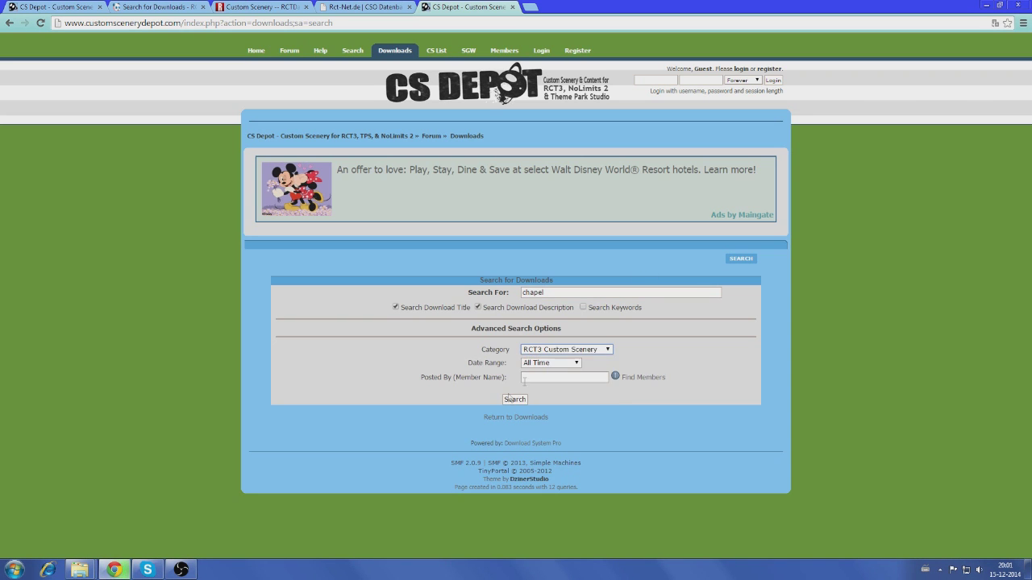
{"action": "left_click", "coordinate": [515, 399]}
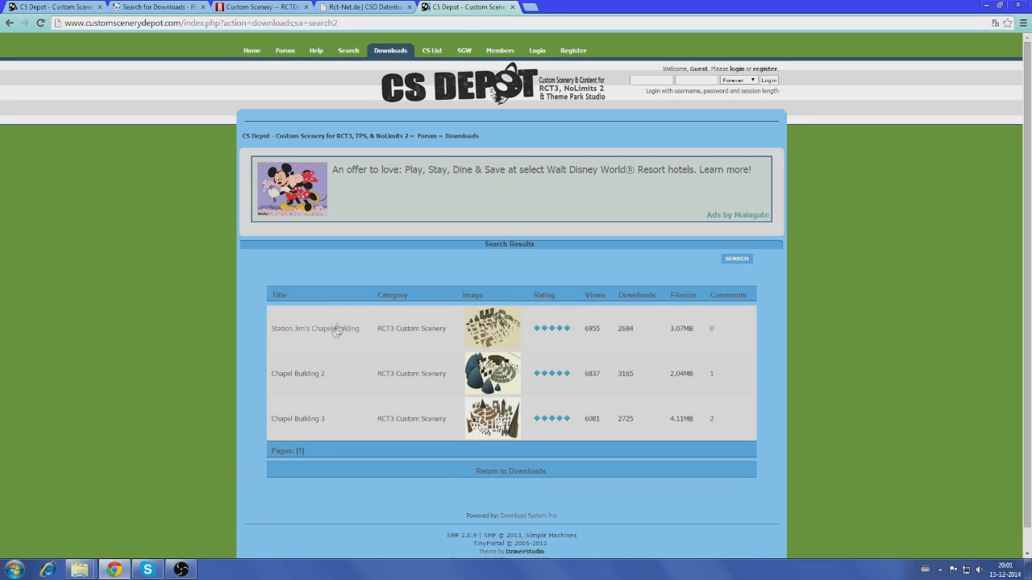
Download the rar file from Station Jim's Chapel Building page
{"action": "left_click", "coordinate": [334, 329]}
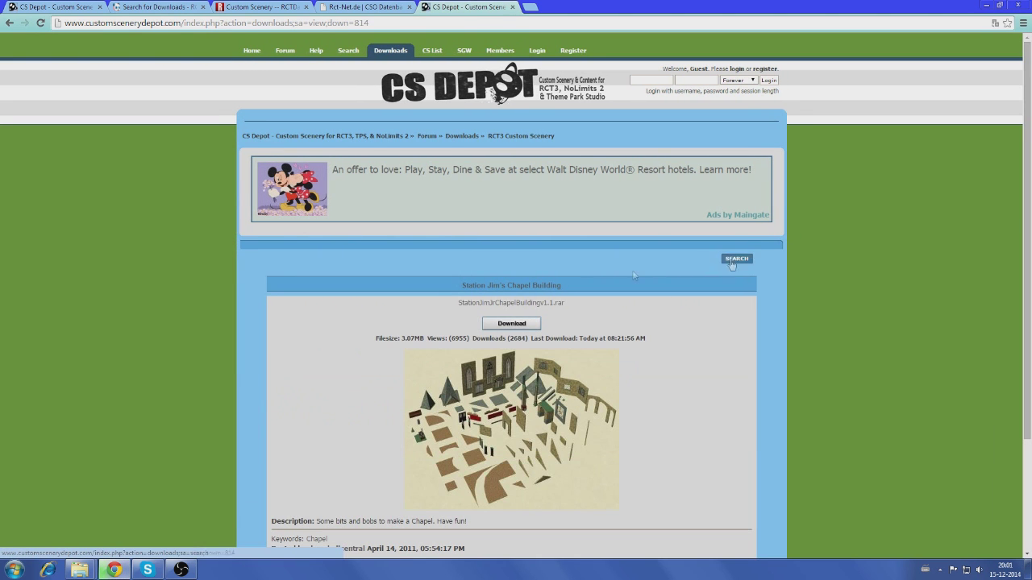
{"action": "left_click", "coordinate": [511, 323]}
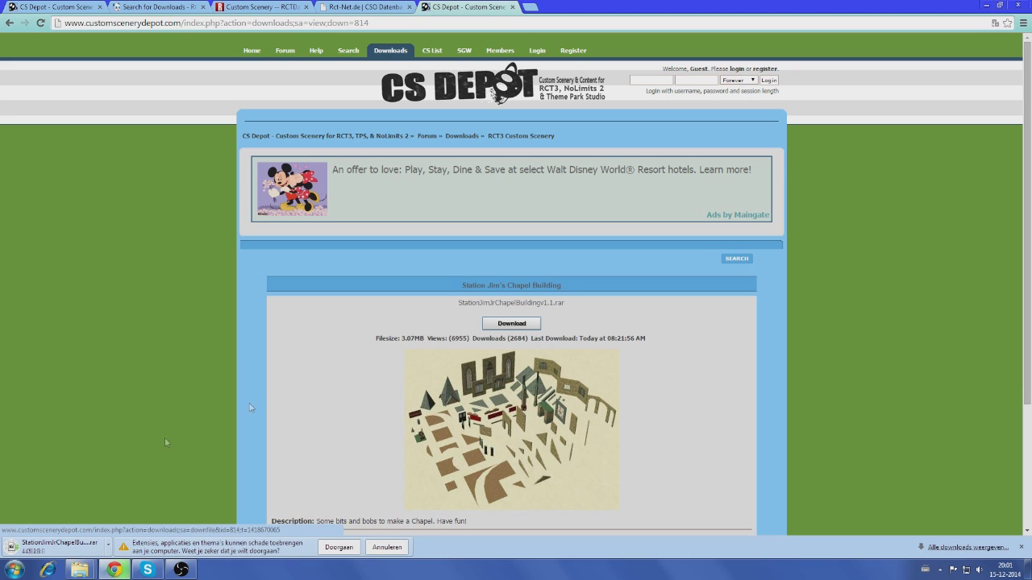
{"action": "left_click", "coordinate": [108, 547]}
Show the StationJimJrChapelBuildingv1.1 rar in the Downloads folder, then open a new Chrome tab
{"action": "left_click", "coordinate": [141, 511]}
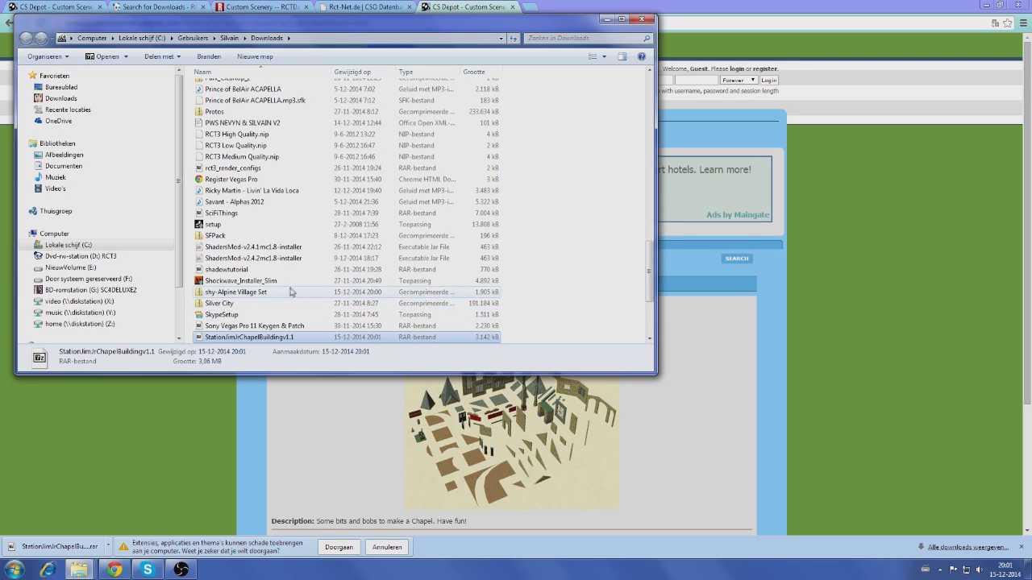
{"action": "left_click", "coordinate": [529, 7]}
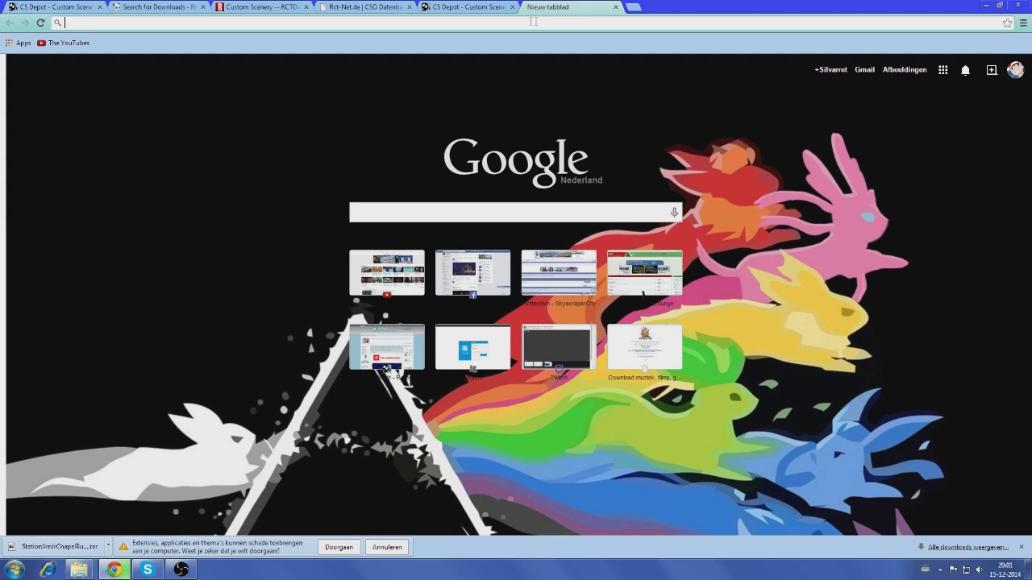
Search Google for 7zip and download 7z920.exe from the SourceForge download page
{"action": "type", "text": "7"}
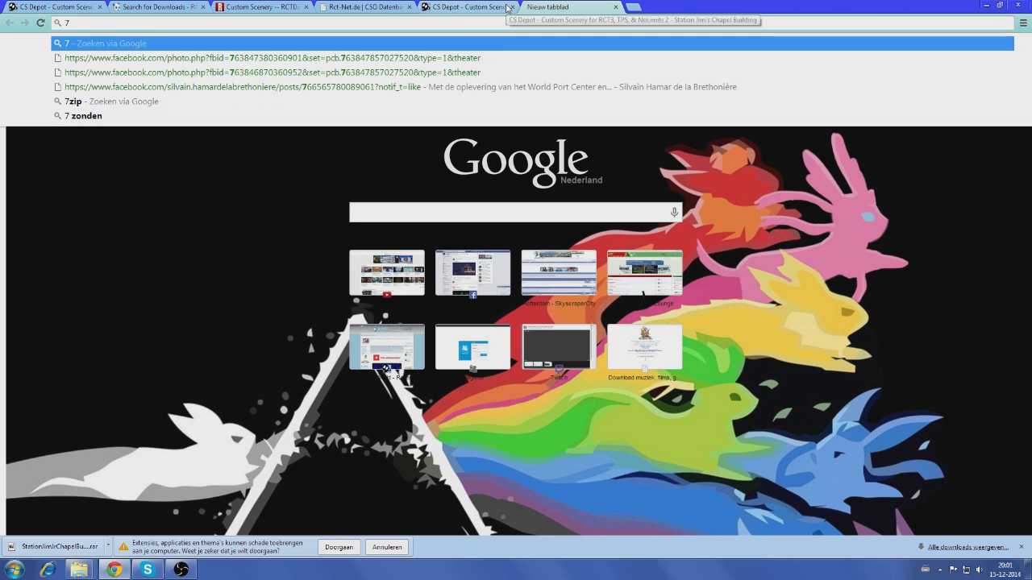
{"action": "type", "text": "zip"}
{"action": "key", "text": "Return"}
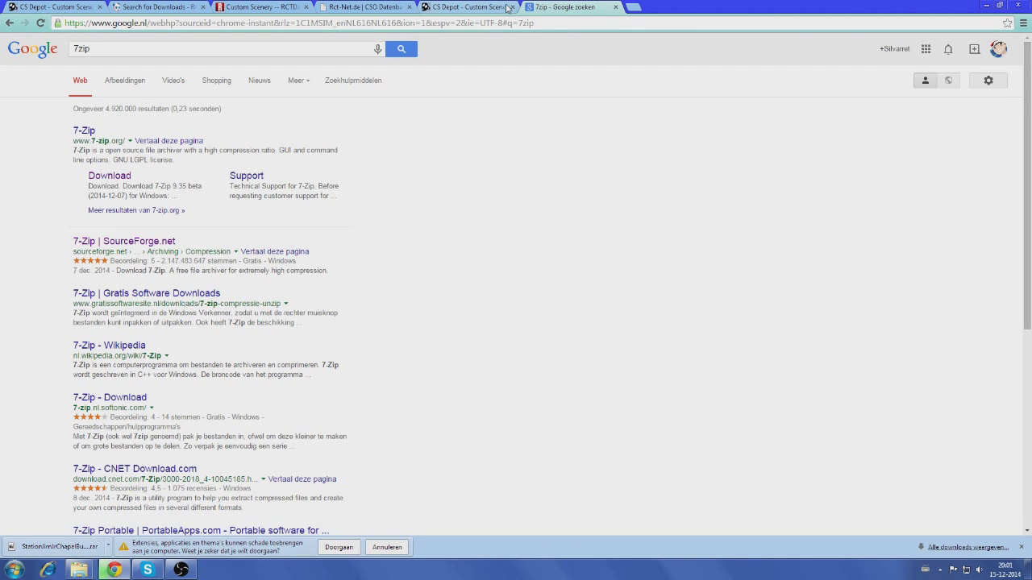
{"action": "left_click", "coordinate": [113, 178]}
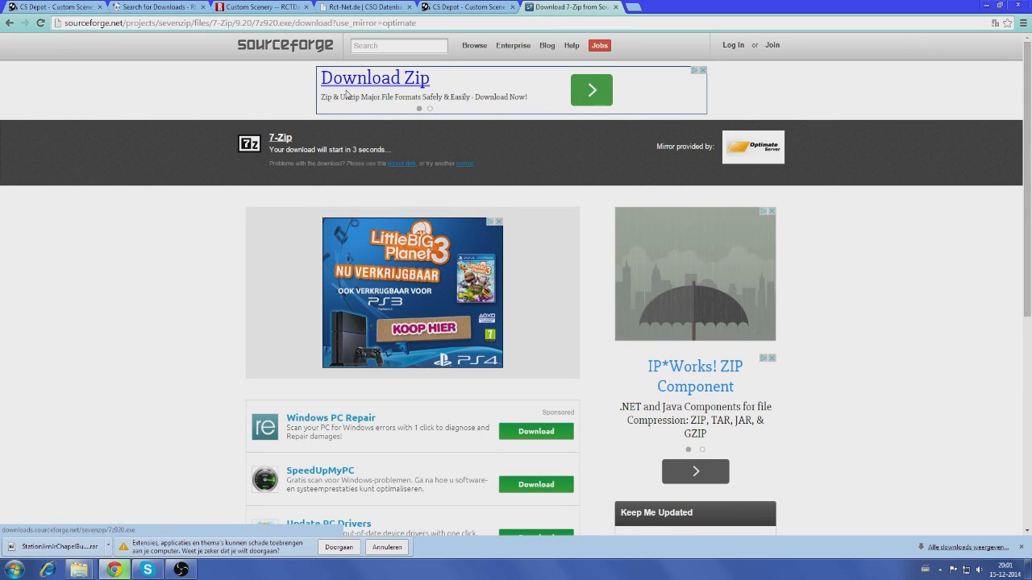
{"action": "scroll", "coordinate": [560, 136], "scroll_direction": "down", "scroll_amount": 2}
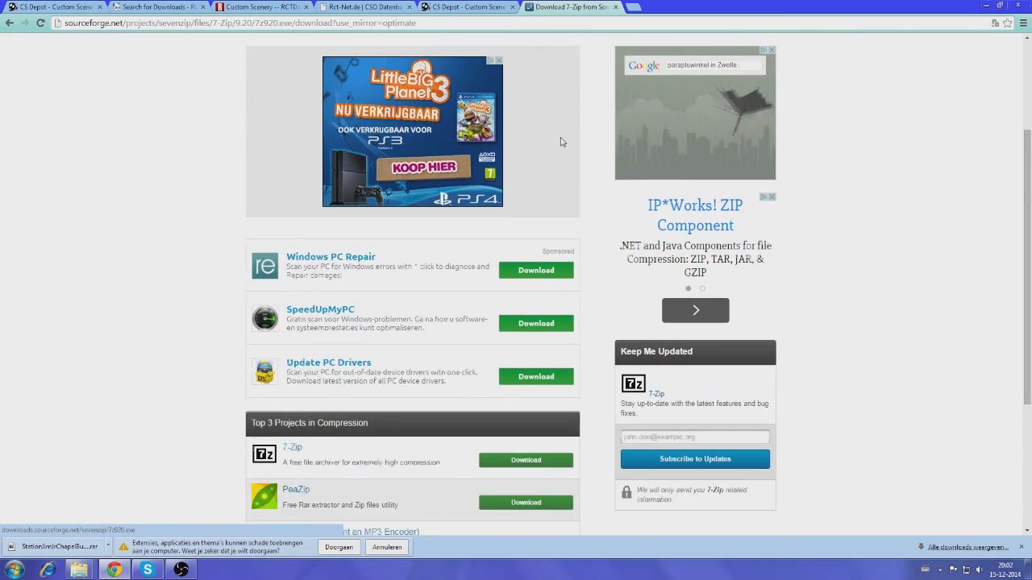
{"action": "scroll", "coordinate": [562, 142], "scroll_direction": "down", "scroll_amount": 1}
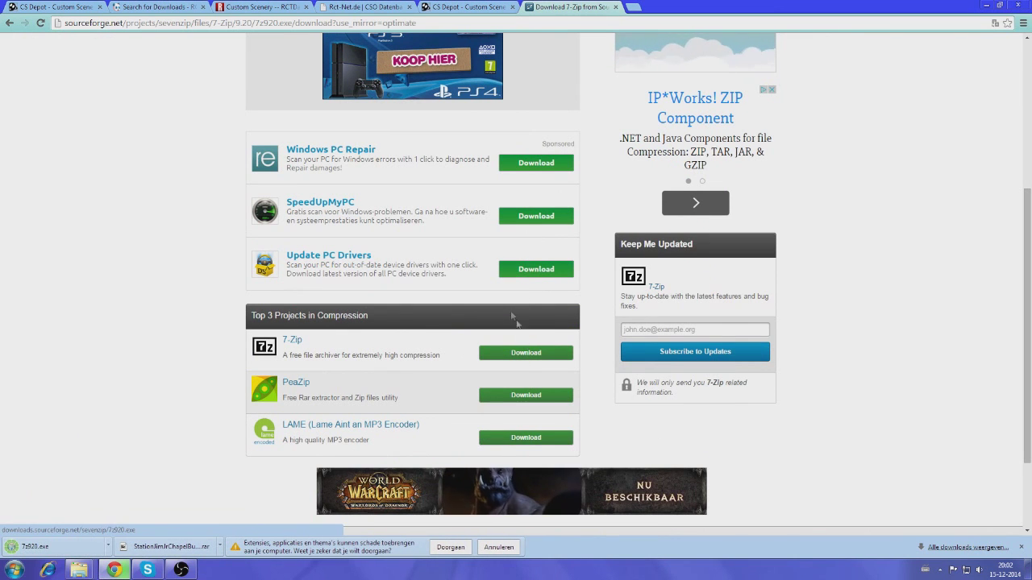
Run the 7z920.exe installer, install 7-Zip 9.20 to the default folder, and finish setup
{"action": "left_click", "coordinate": [109, 548]}
{"action": "left_click", "coordinate": [150, 512]}
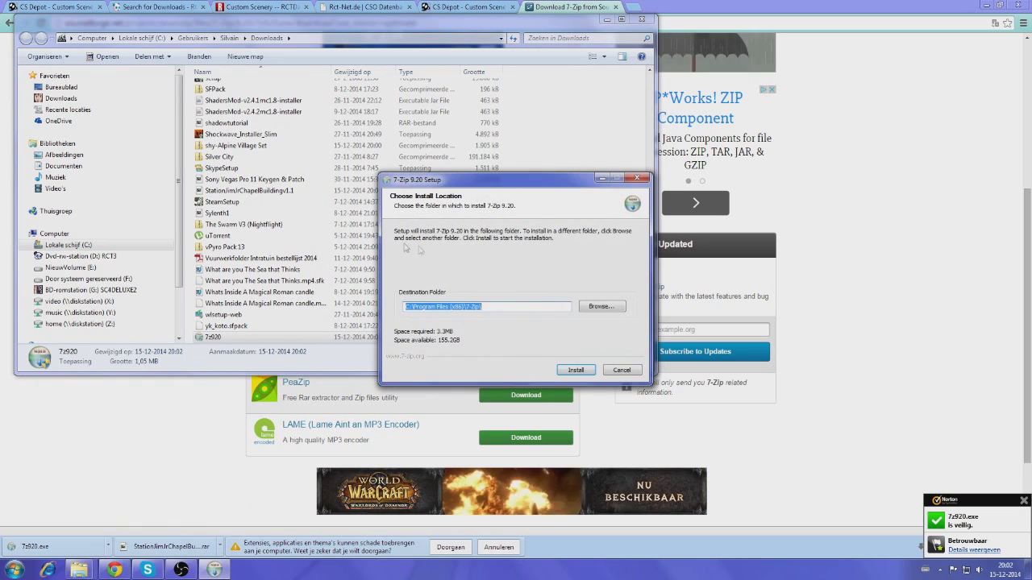
{"action": "left_click", "coordinate": [576, 371]}
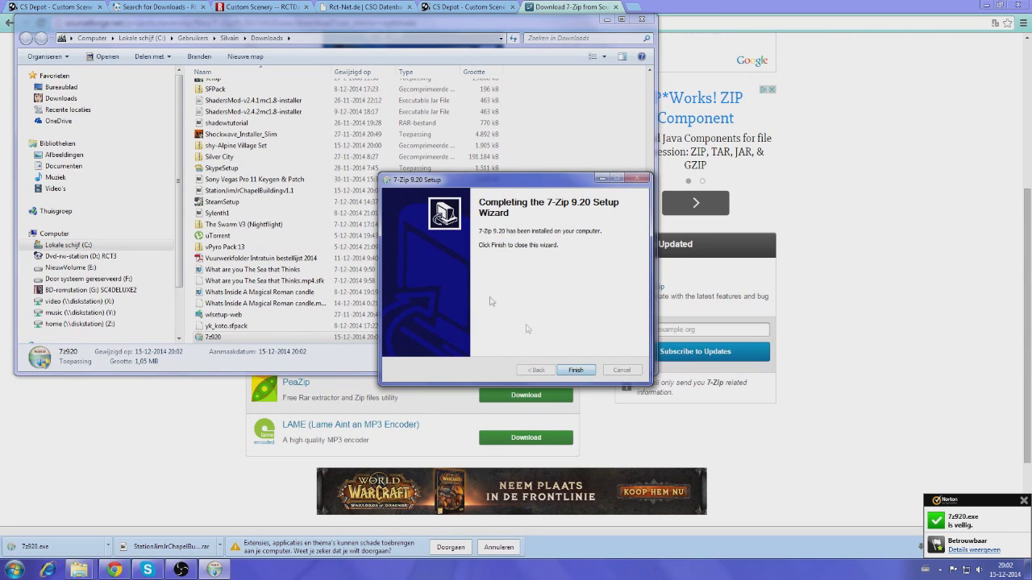
{"action": "left_click", "coordinate": [571, 371]}
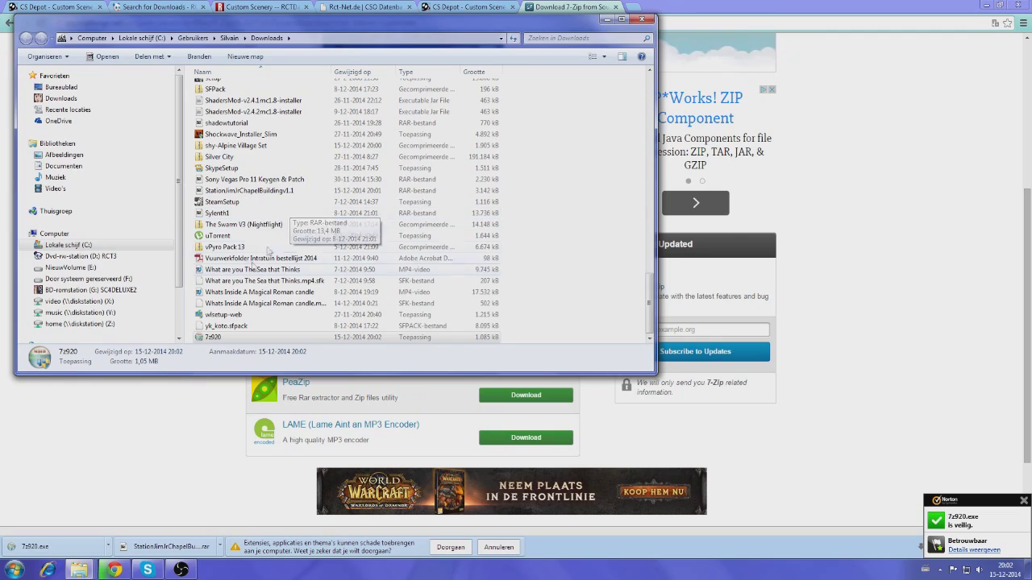
Switch between the open Explorer windows and minimize the front Downloads window
{"action": "mouse_move", "coordinate": [79, 569]}
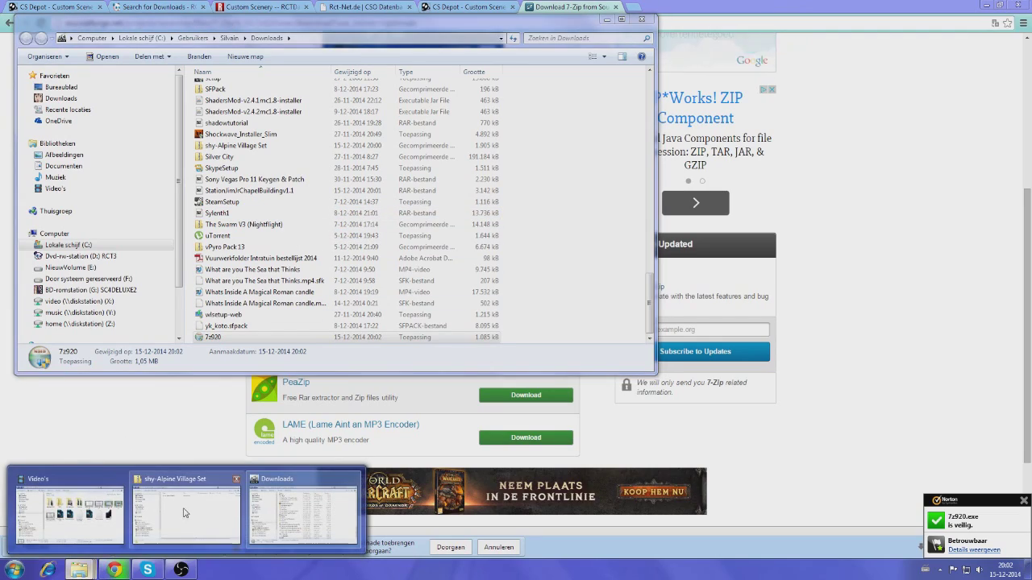
{"action": "mouse_move", "coordinate": [184, 513]}
{"action": "left_click", "coordinate": [52, 492]}
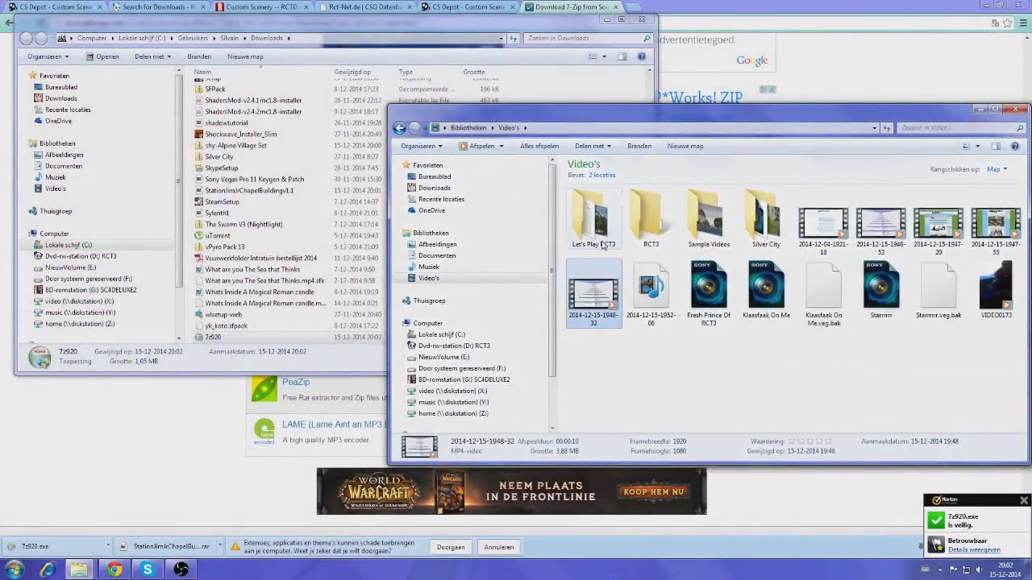
{"action": "left_click", "coordinate": [435, 188]}
{"action": "left_click", "coordinate": [81, 570]}
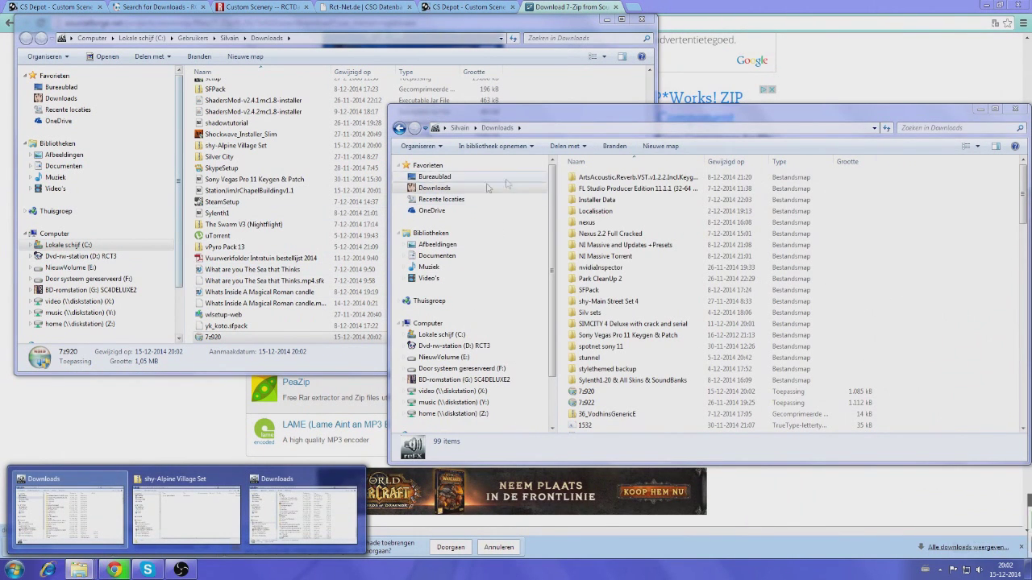
{"action": "left_click", "coordinate": [982, 107]}
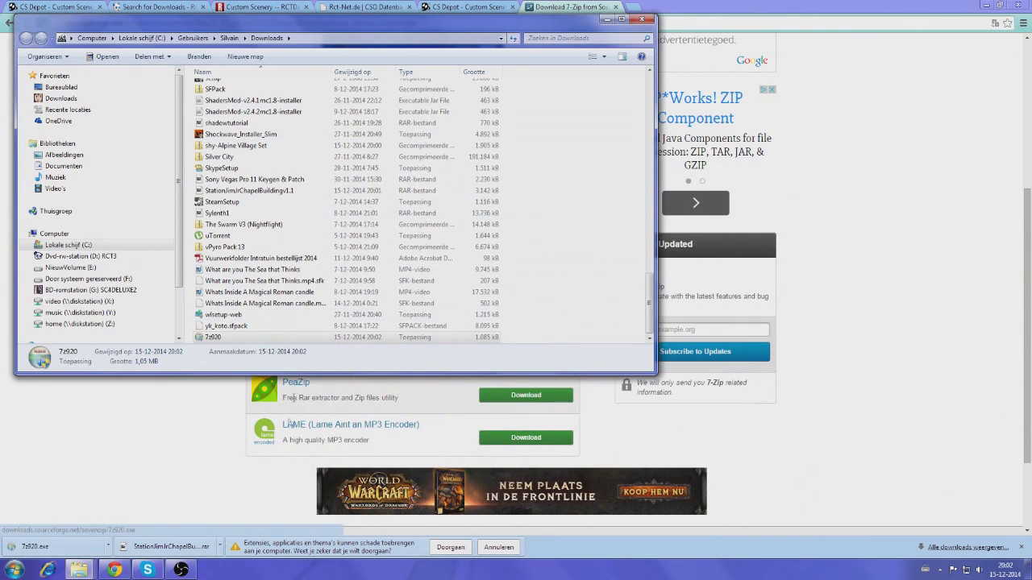
Open the Station Jim chapel building rar from the download's menu in 7-Zip
{"action": "left_click", "coordinate": [108, 547]}
{"action": "left_click", "coordinate": [150, 511]}
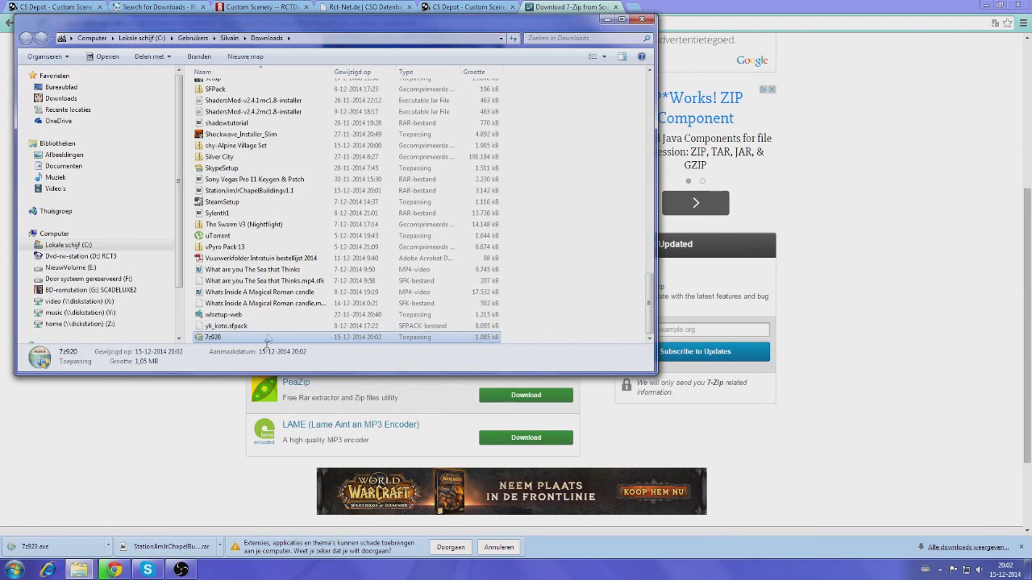
{"action": "left_click", "coordinate": [172, 547]}
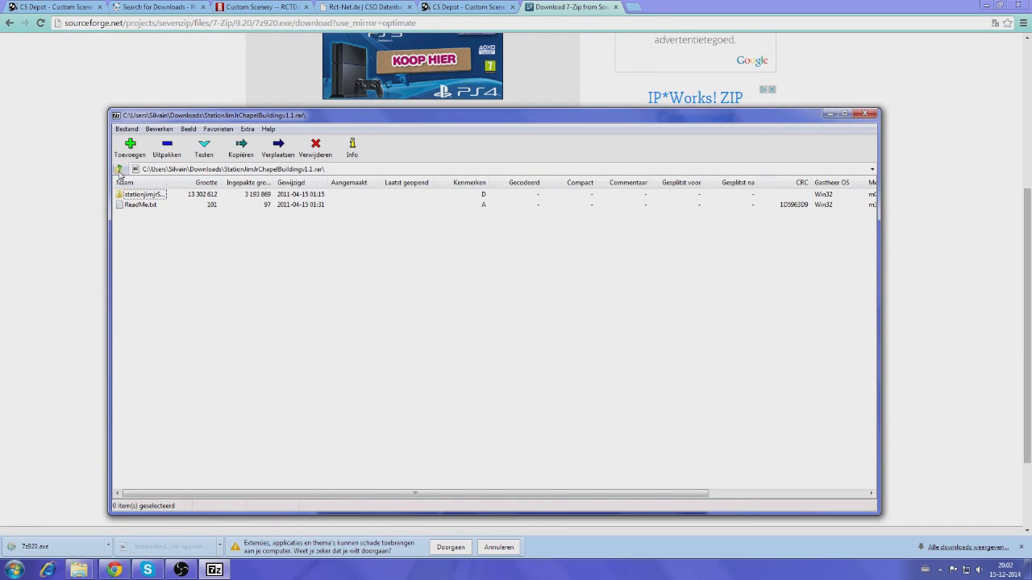
Browse into the archive's stationjimjr folder and the inner shy-Alpine Village Set folder
{"action": "double_click", "coordinate": [137, 195]}
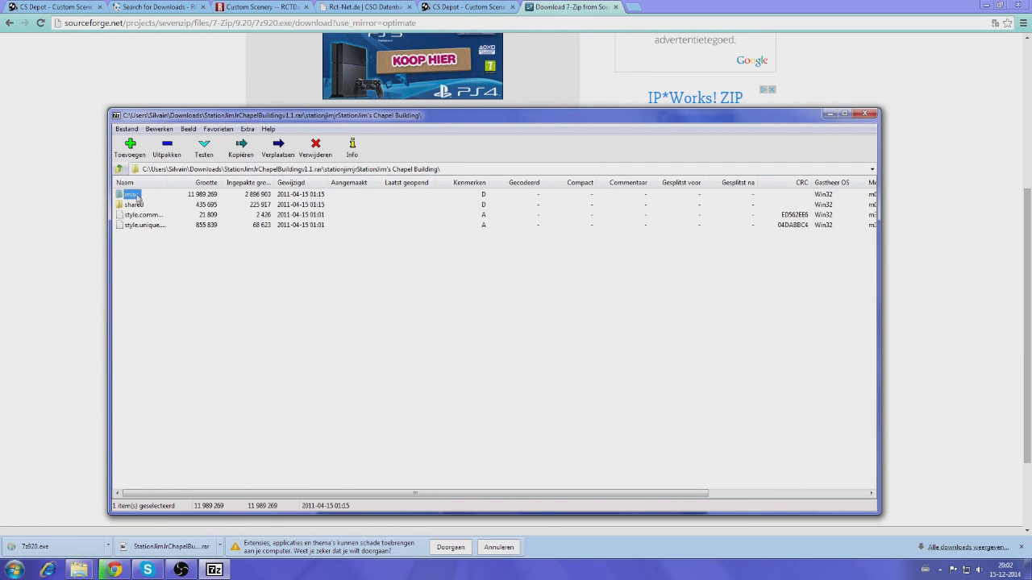
{"action": "mouse_move", "coordinate": [83, 573]}
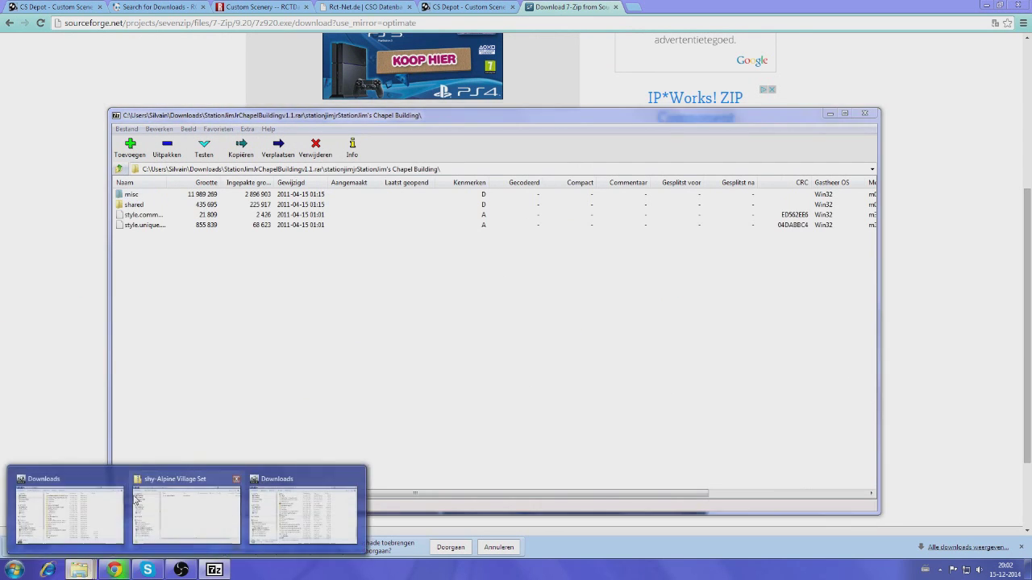
{"action": "left_click", "coordinate": [270, 516]}
{"action": "double_click", "coordinate": [201, 74]}
Close the extra Downloads window, move 7-Zip aside, and return to the archive's top level
{"action": "mouse_move", "coordinate": [80, 571]}
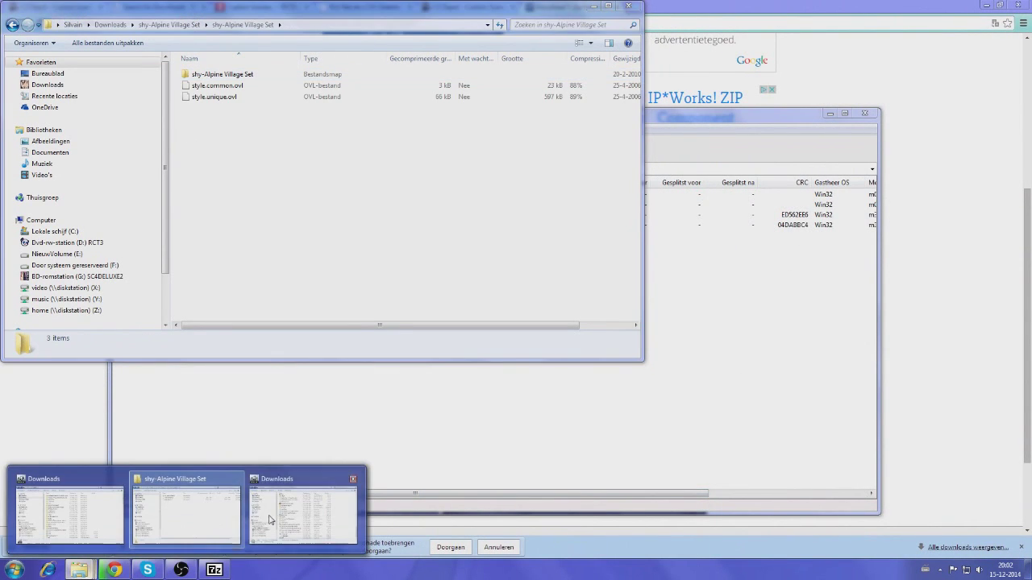
{"action": "left_click", "coordinate": [299, 516]}
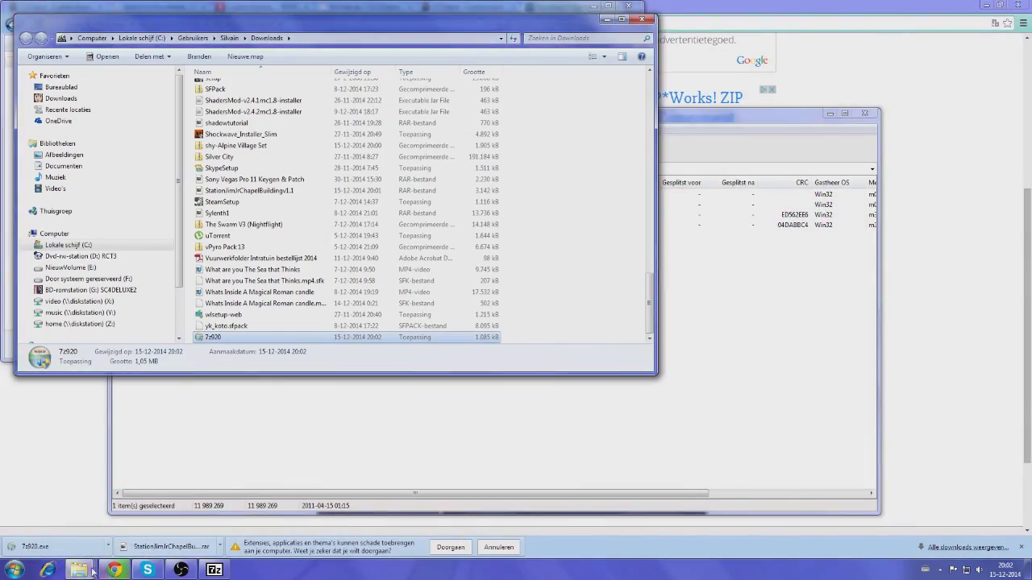
{"action": "left_click", "coordinate": [356, 480]}
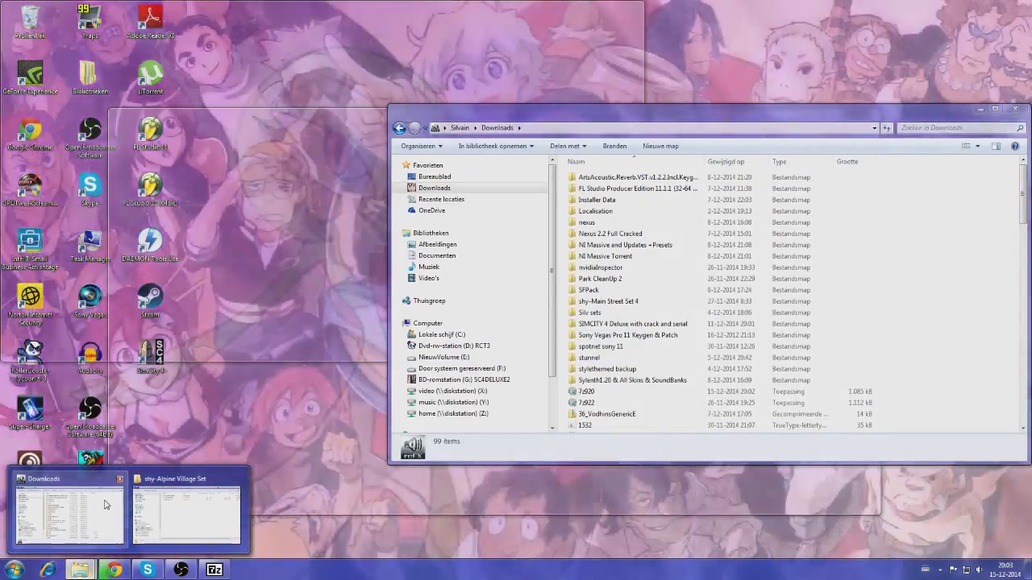
{"action": "left_click", "coordinate": [113, 505]}
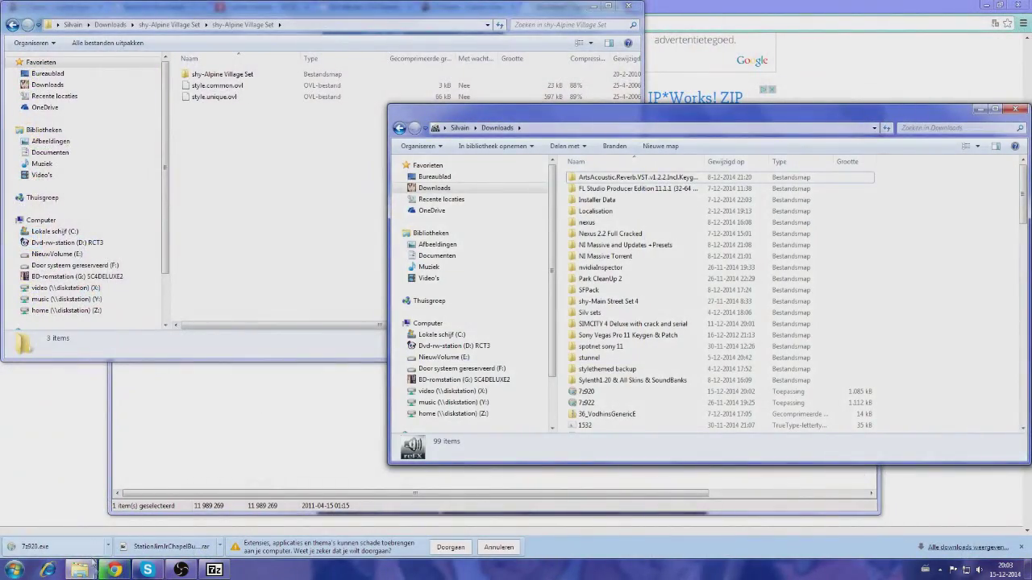
{"action": "left_click", "coordinate": [213, 570]}
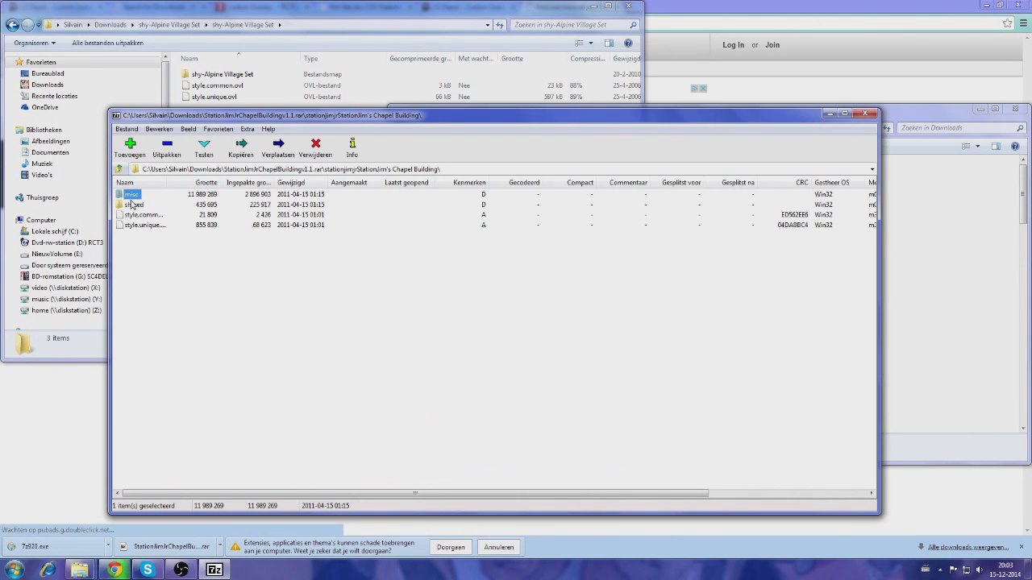
{"action": "left_click_drag", "start_coordinate": [252, 119], "coordinate": [465, 55]}
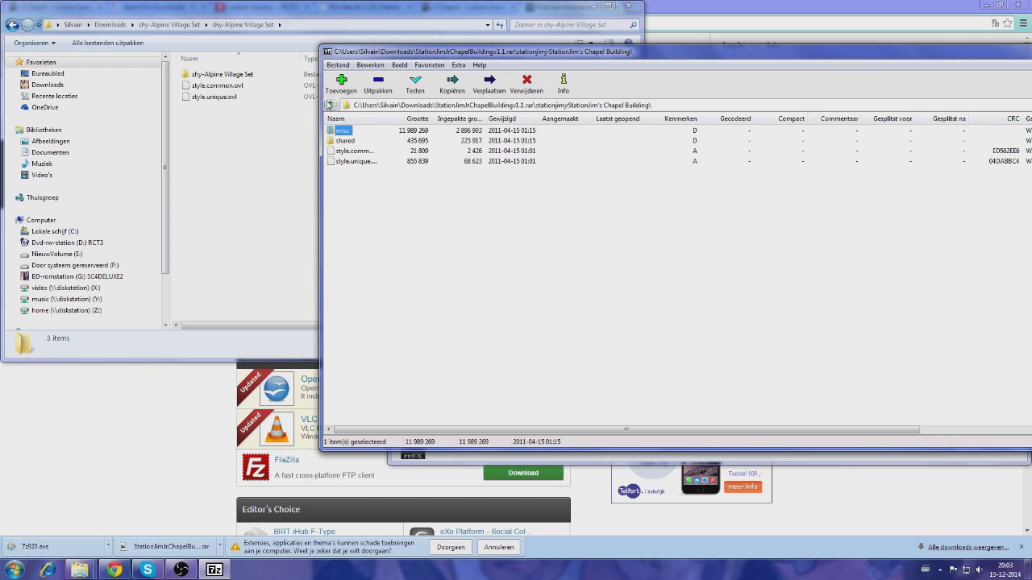
{"action": "left_click", "coordinate": [330, 105]}
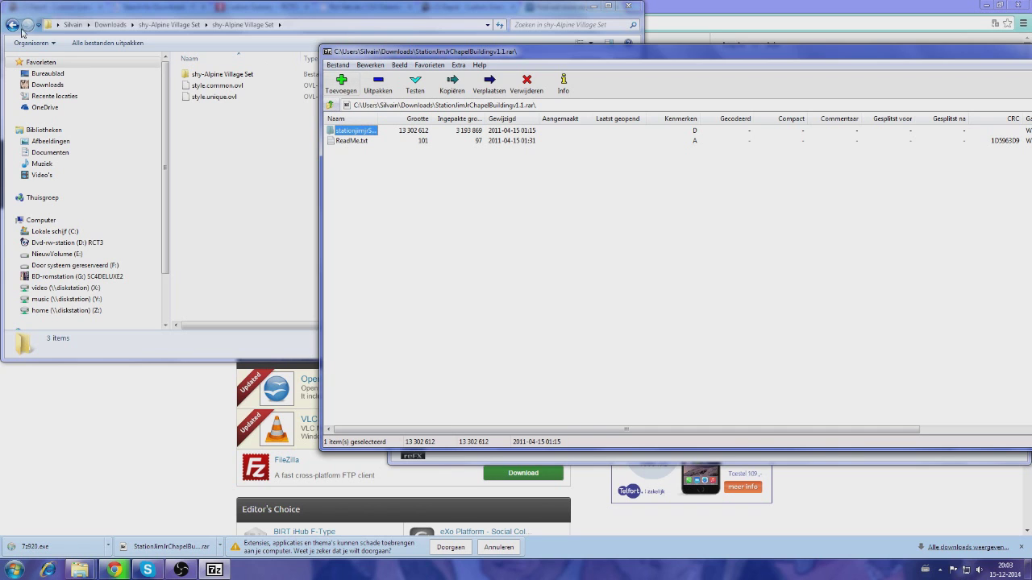
Go back to Downloads and open the shy-Alpine Village Set folder inside the zip
{"action": "left_click", "coordinate": [20, 29]}
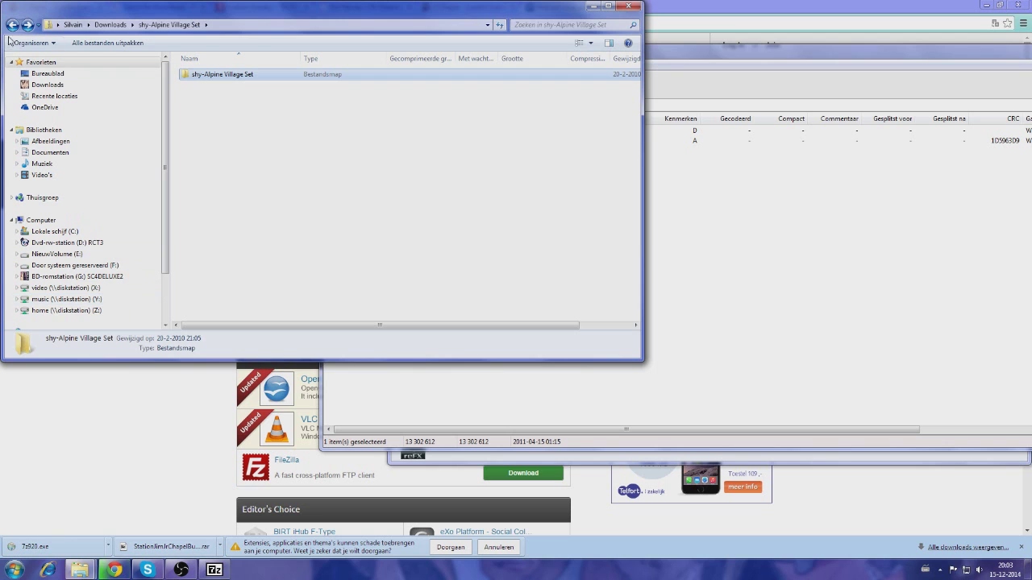
{"action": "key", "text": "BackSpace"}
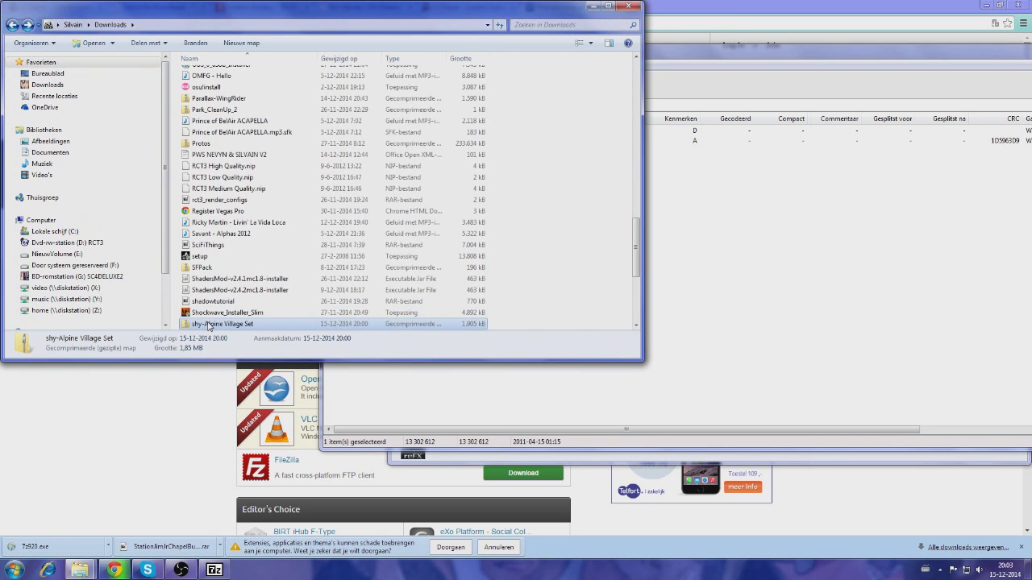
{"action": "double_click", "coordinate": [210, 325]}
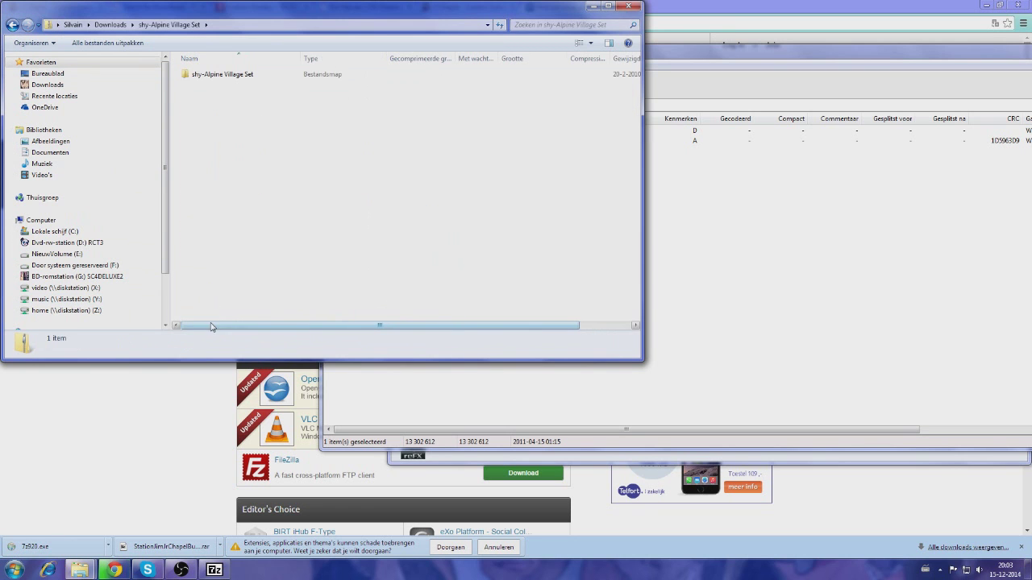
{"action": "left_click", "coordinate": [228, 76]}
{"action": "double_click", "coordinate": [229, 76]}
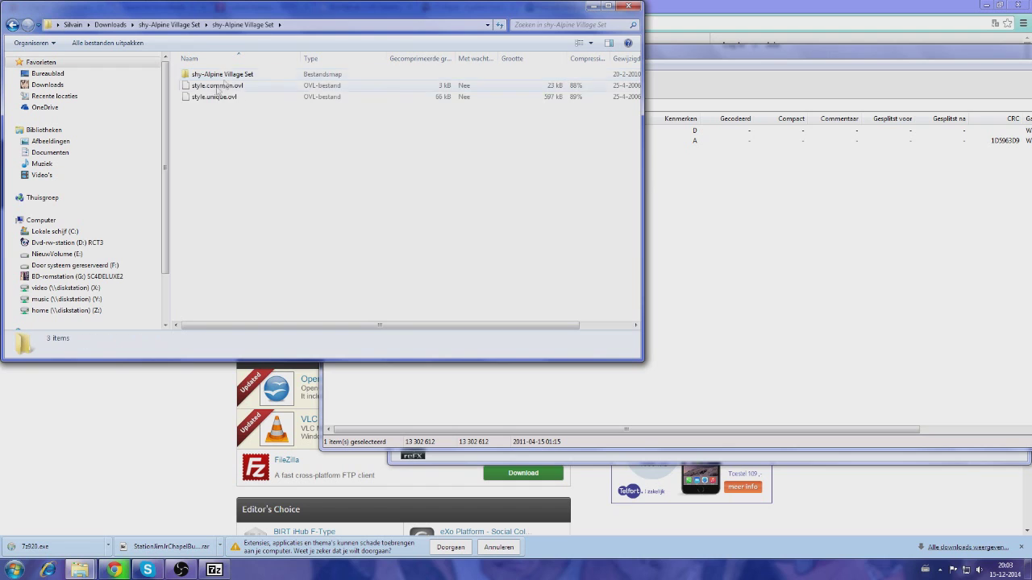
Reopen the zip, return to its top level, and bring up the set folder's context menu
{"action": "left_click", "coordinate": [12, 25]}
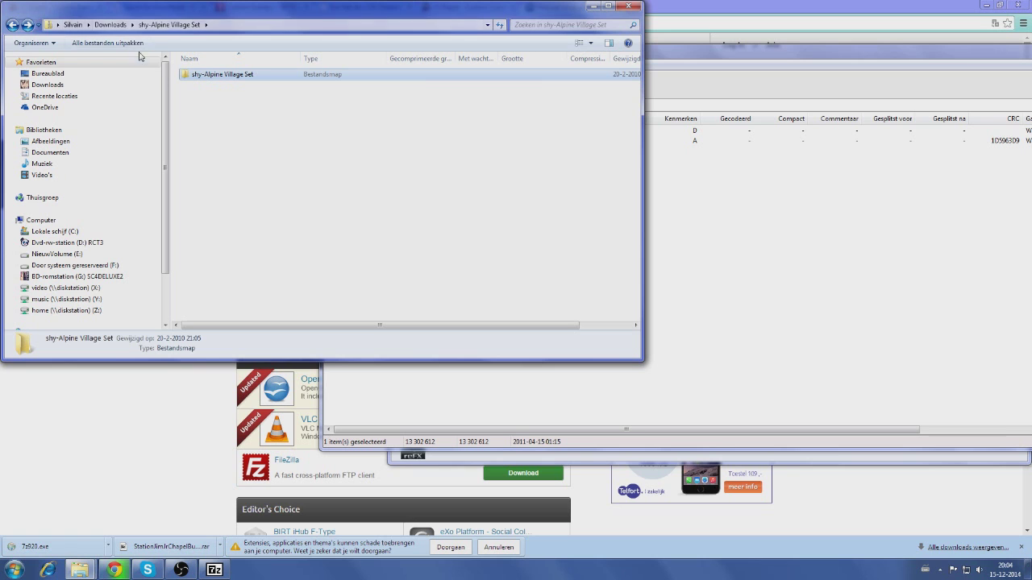
{"action": "left_click", "coordinate": [12, 24]}
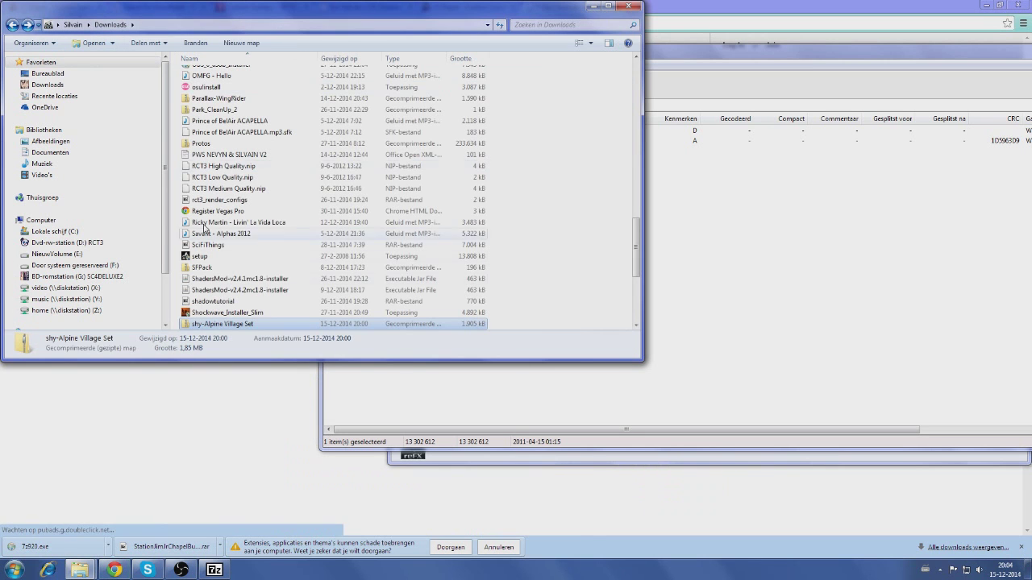
{"action": "double_click", "coordinate": [225, 324]}
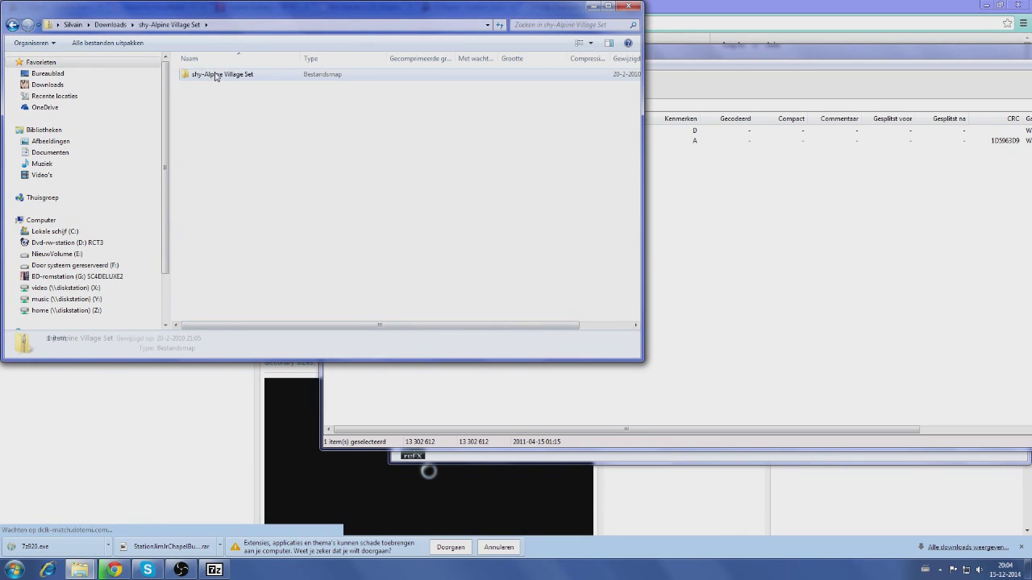
{"action": "double_click", "coordinate": [216, 74]}
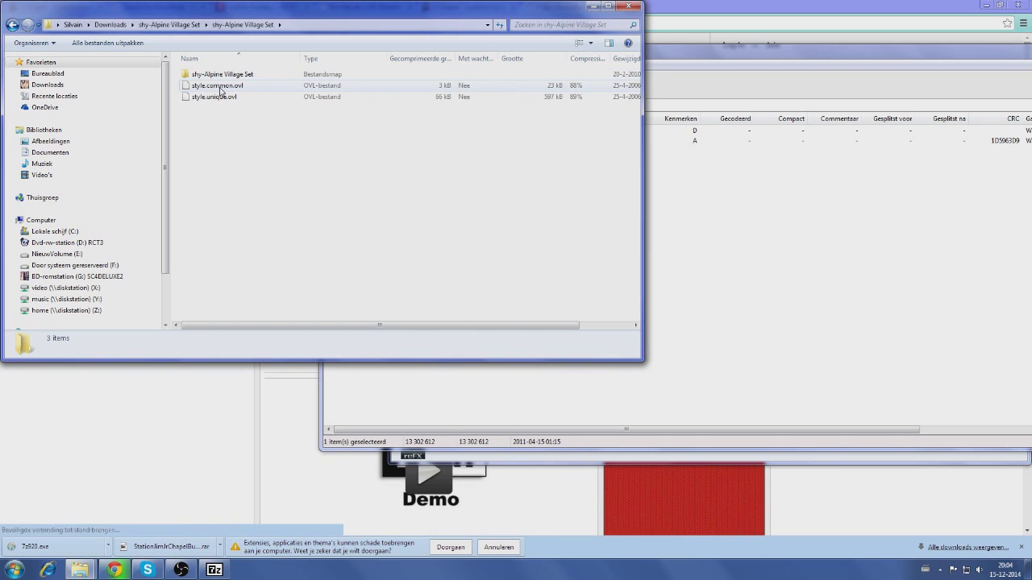
{"action": "left_click", "coordinate": [12, 24]}
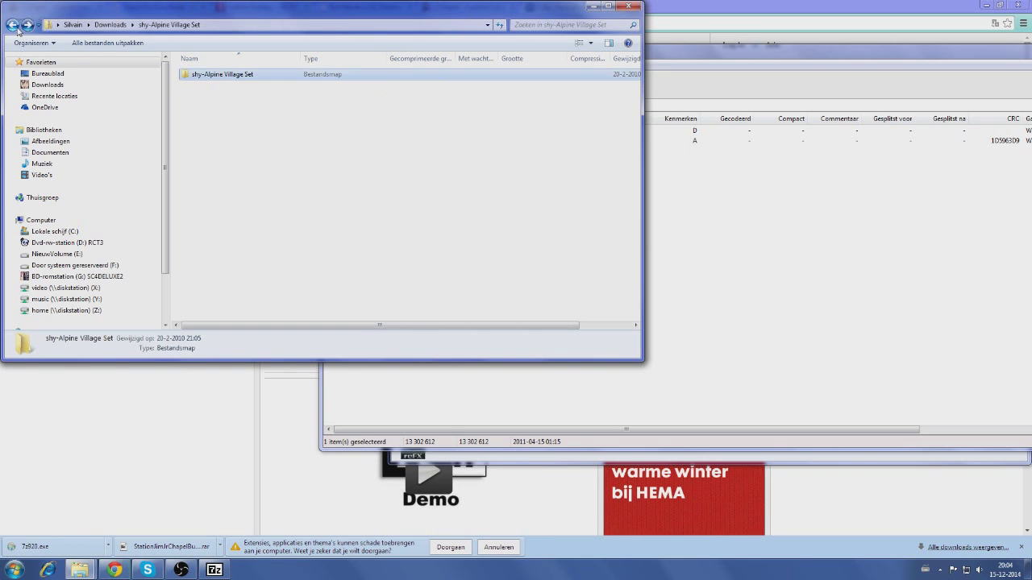
{"action": "right_click", "coordinate": [212, 76]}
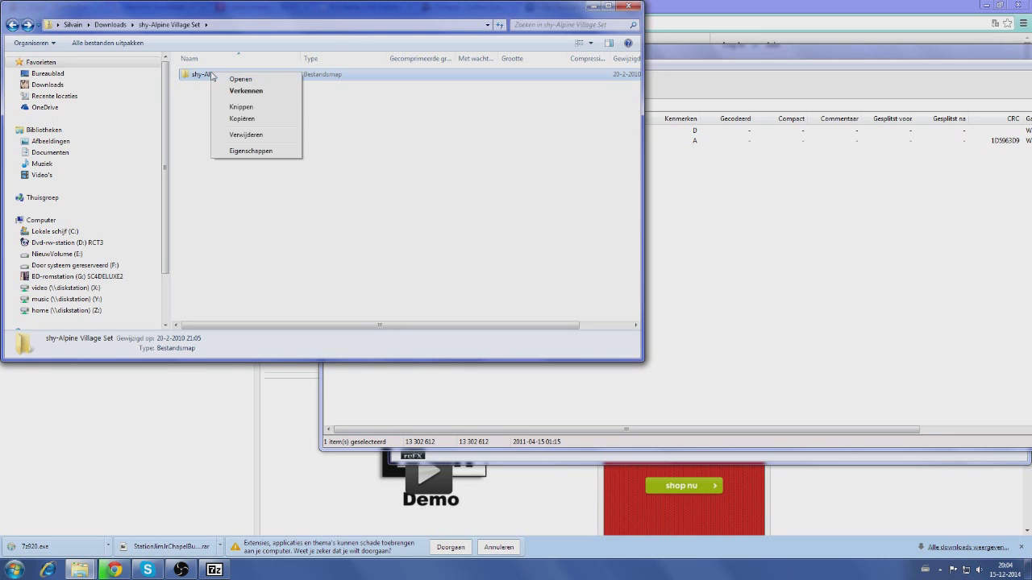
Copy the set folder and browse to C:\Program Files (x86)\Atari\RollerCoaster Tycoon® 3\Style\Themed
{"action": "left_click", "coordinate": [247, 119]}
{"action": "left_click", "coordinate": [55, 231]}
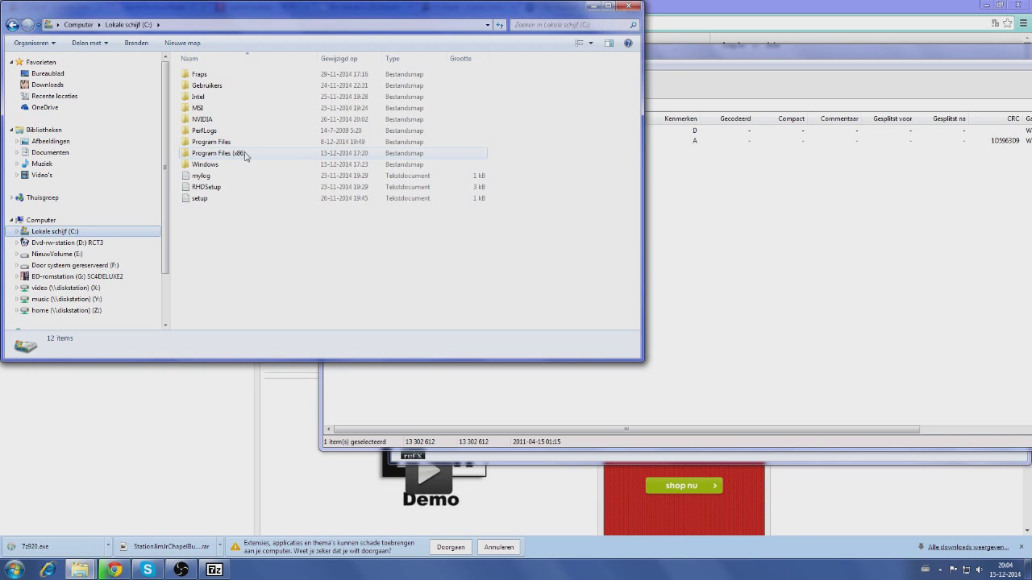
{"action": "double_click", "coordinate": [218, 153]}
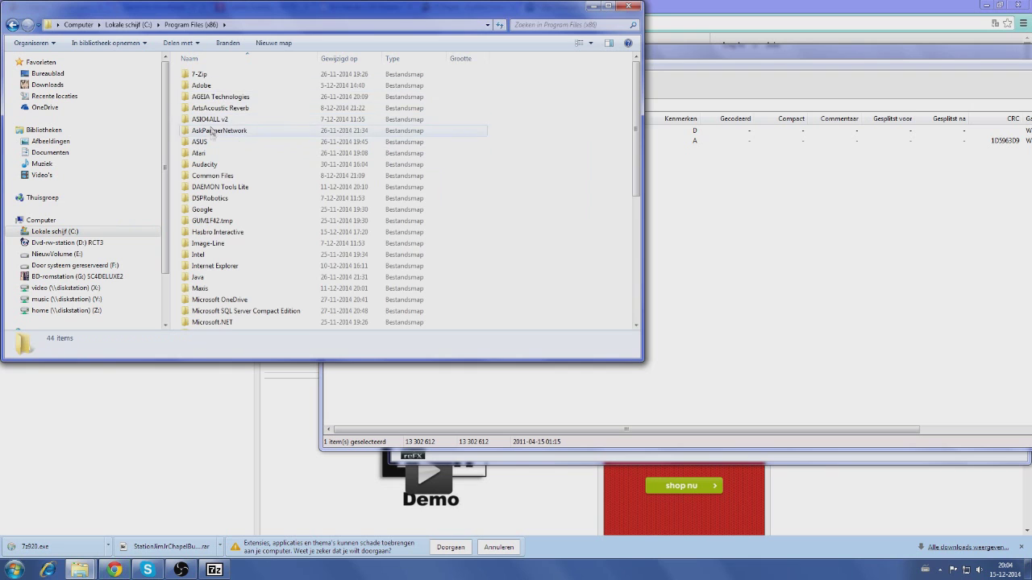
{"action": "double_click", "coordinate": [214, 153]}
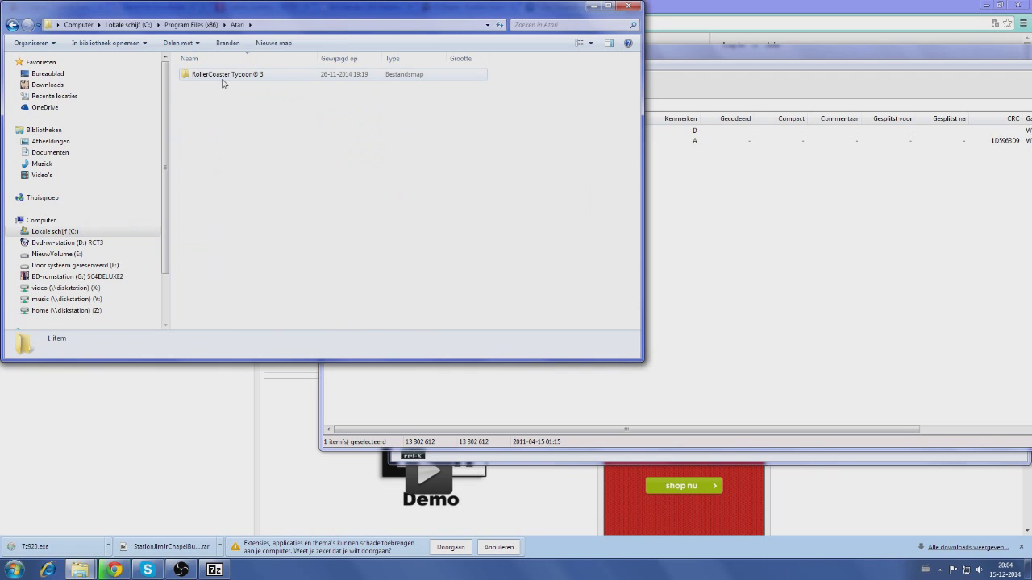
{"action": "double_click", "coordinate": [223, 79]}
{"action": "scroll", "coordinate": [218, 161], "scroll_direction": "down", "scroll_amount": 7}
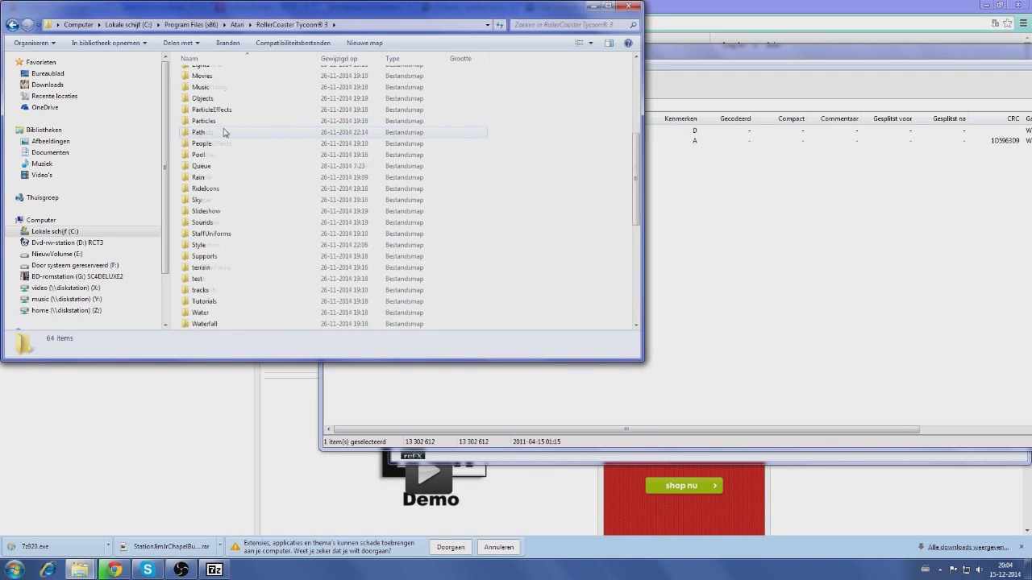
{"action": "double_click", "coordinate": [204, 245]}
{"action": "double_click", "coordinate": [211, 98]}
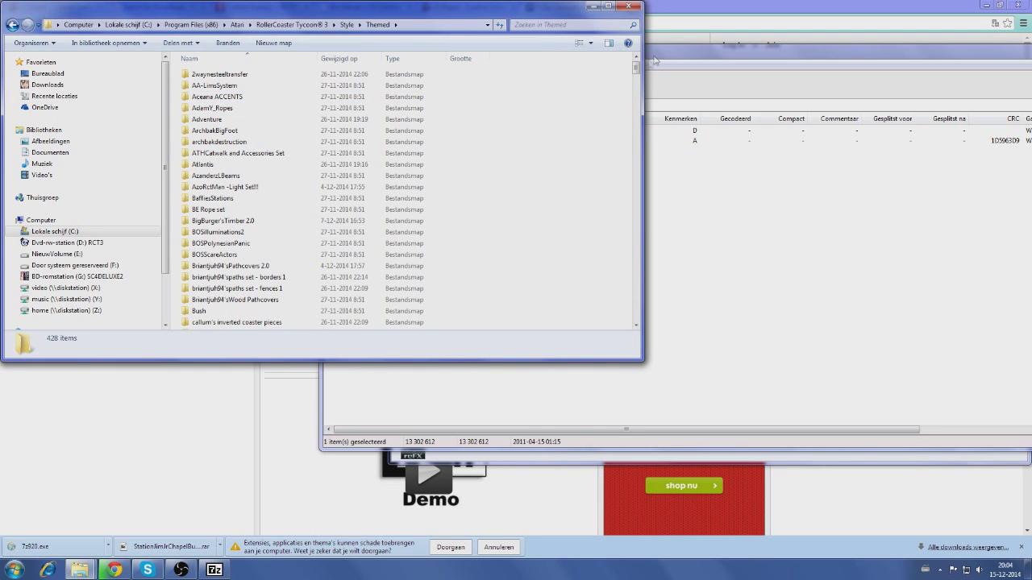
Paste the set folder into Themed and decline merging with the existing folder
{"action": "right_click", "coordinate": [592, 212]}
{"action": "left_click", "coordinate": [610, 283]}
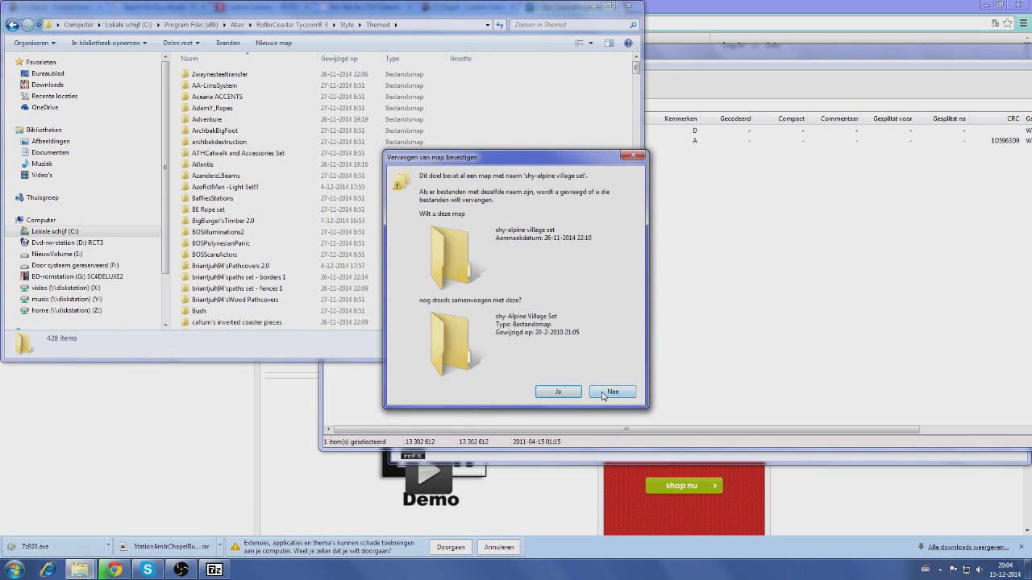
{"action": "left_click", "coordinate": [611, 392]}
{"action": "left_click", "coordinate": [717, 89]}
Start extracting the chapel archive and browse the destination tree to the C: drive
{"action": "double_click", "coordinate": [355, 130]}
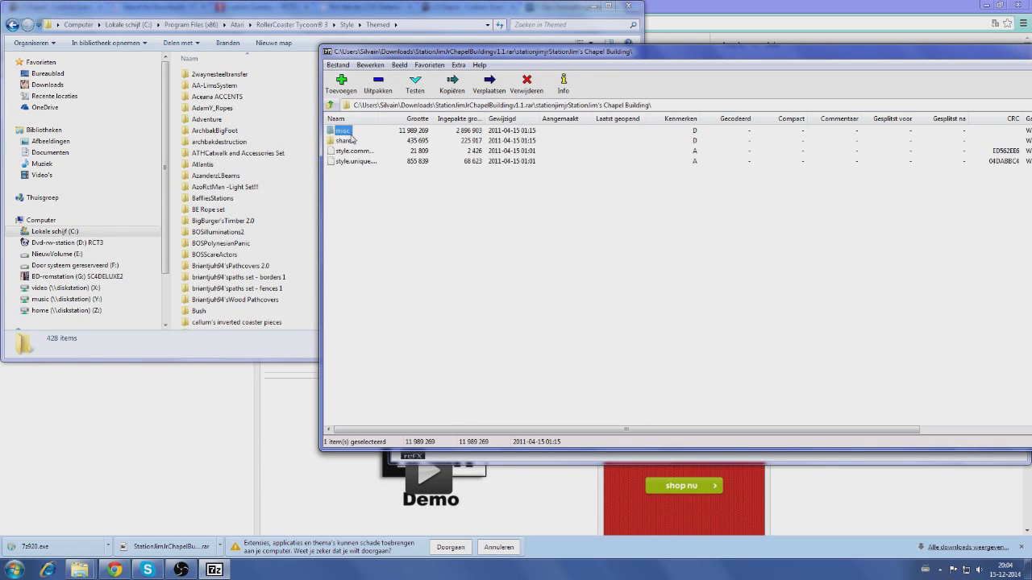
{"action": "left_click", "coordinate": [331, 105]}
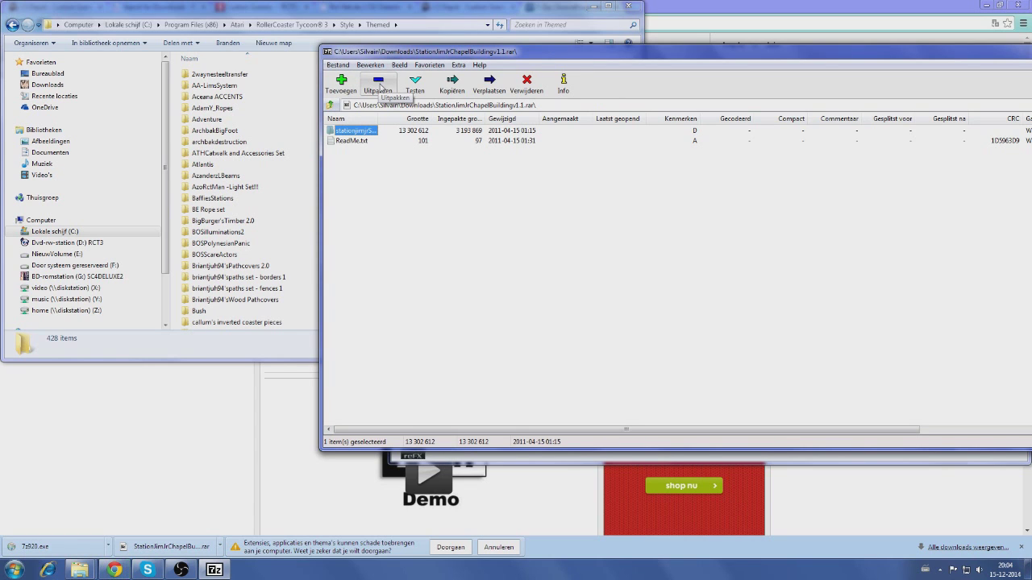
{"action": "left_click", "coordinate": [382, 91]}
{"action": "left_click", "coordinate": [633, 239]}
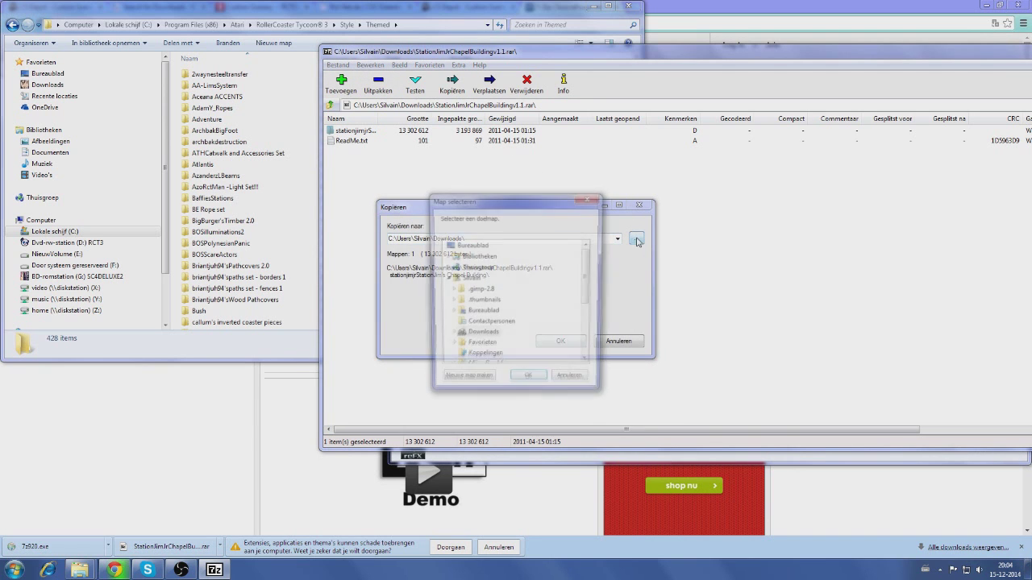
{"action": "scroll", "coordinate": [593, 287], "scroll_direction": "down", "scroll_amount": 4}
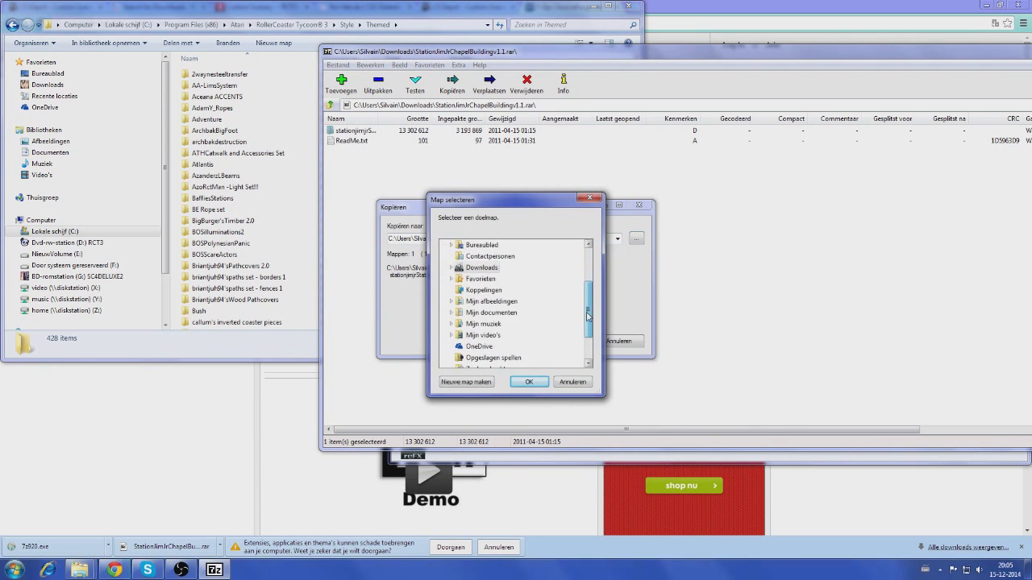
{"action": "scroll", "coordinate": [589, 260], "scroll_direction": "up", "scroll_amount": 4}
{"action": "left_click", "coordinate": [445, 279]}
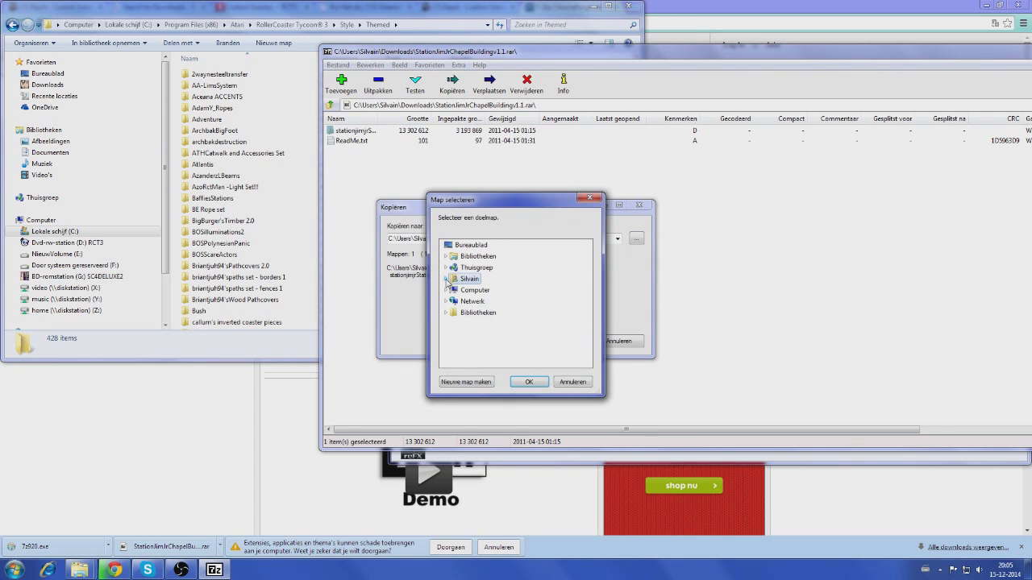
{"action": "left_click", "coordinate": [445, 291]}
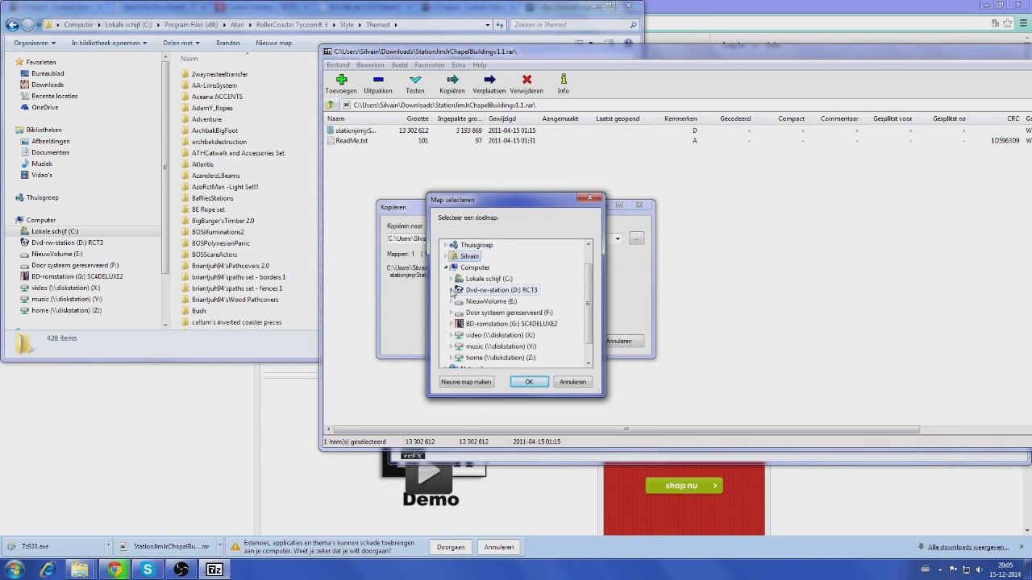
{"action": "double_click", "coordinate": [476, 279]}
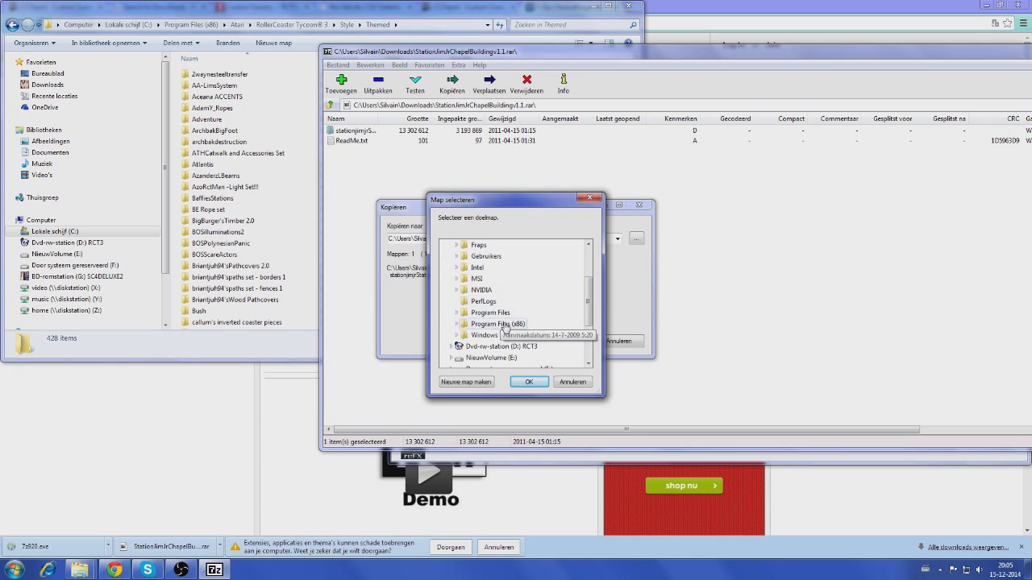
Extract into the RCT3 Style\Themed folder, overwriting existing files with 'Ja op alles'
{"action": "double_click", "coordinate": [504, 320]}
{"action": "scroll", "coordinate": [505, 320], "scroll_direction": "down", "scroll_amount": 3}
{"action": "double_click", "coordinate": [508, 315]}
{"action": "scroll", "coordinate": [510, 311], "scroll_direction": "down", "scroll_amount": 5}
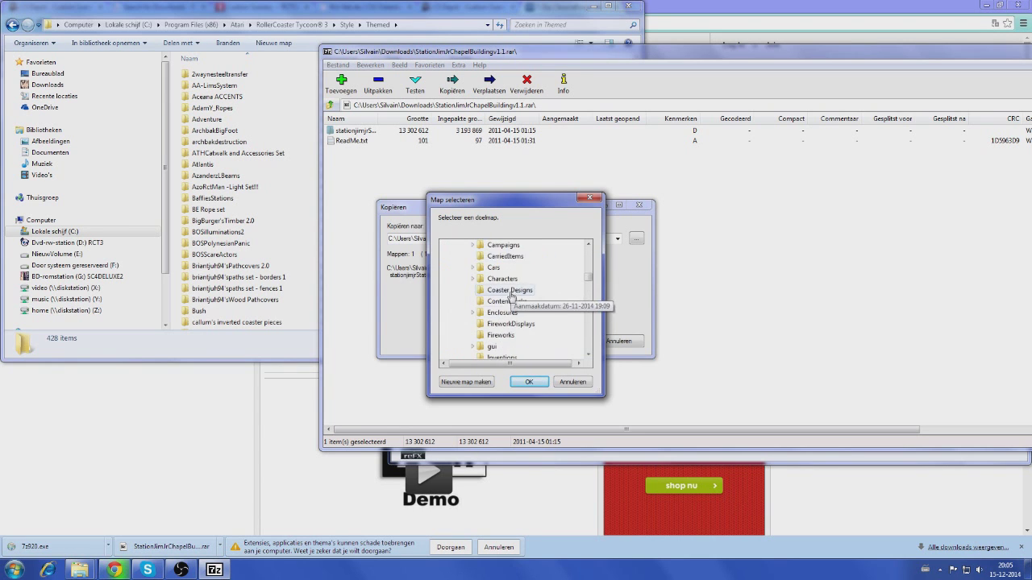
{"action": "scroll", "coordinate": [504, 322], "scroll_direction": "down", "scroll_amount": 4}
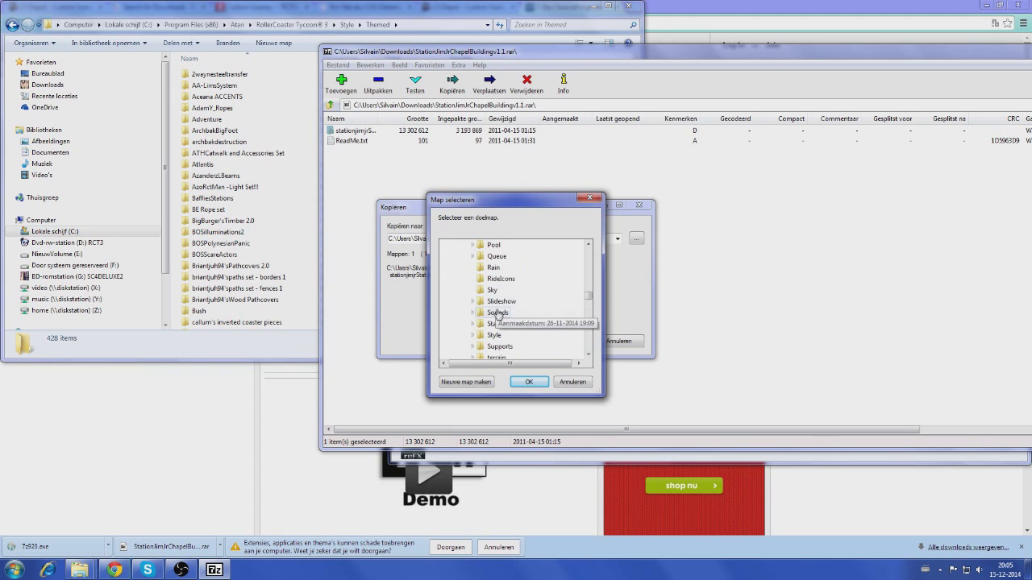
{"action": "left_click", "coordinate": [493, 345]}
{"action": "left_click", "coordinate": [505, 346]}
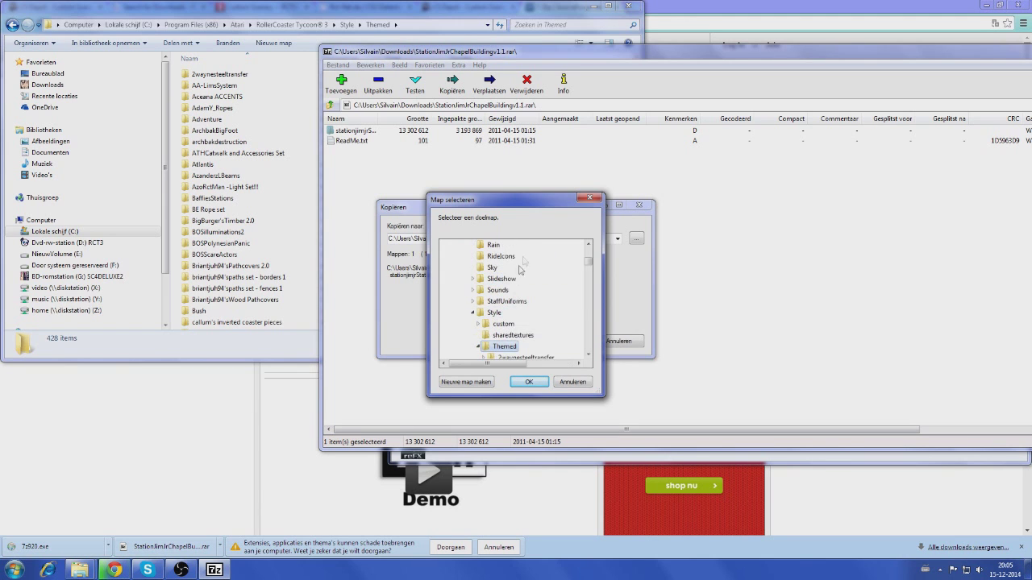
{"action": "left_click", "coordinate": [529, 382]}
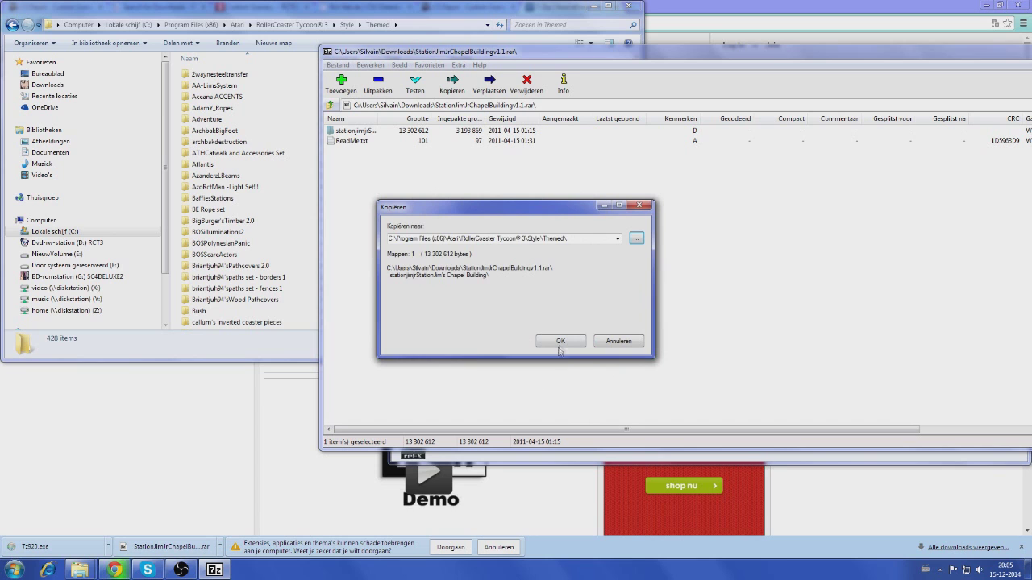
{"action": "left_click", "coordinate": [560, 342]}
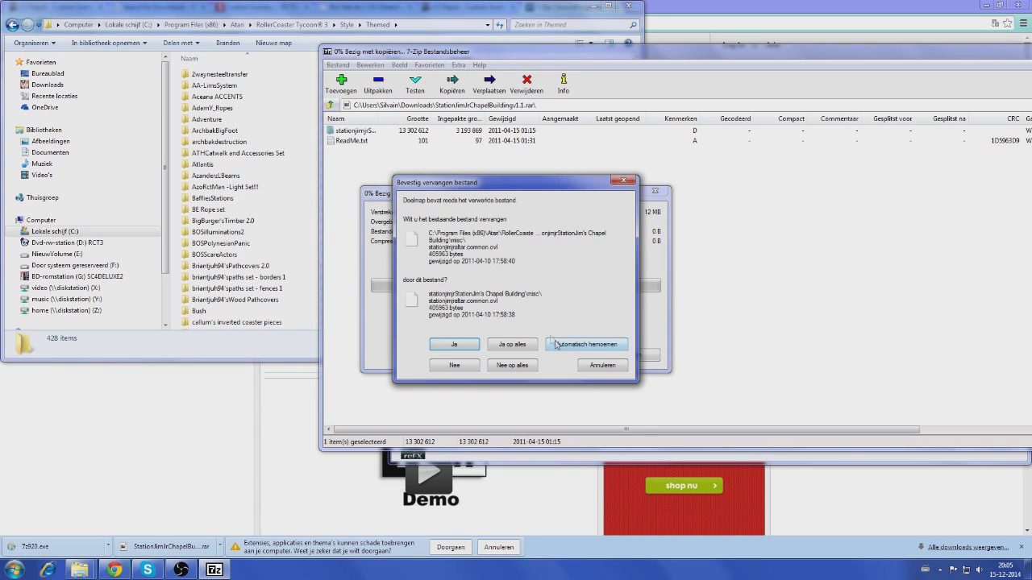
{"action": "left_click", "coordinate": [520, 366]}
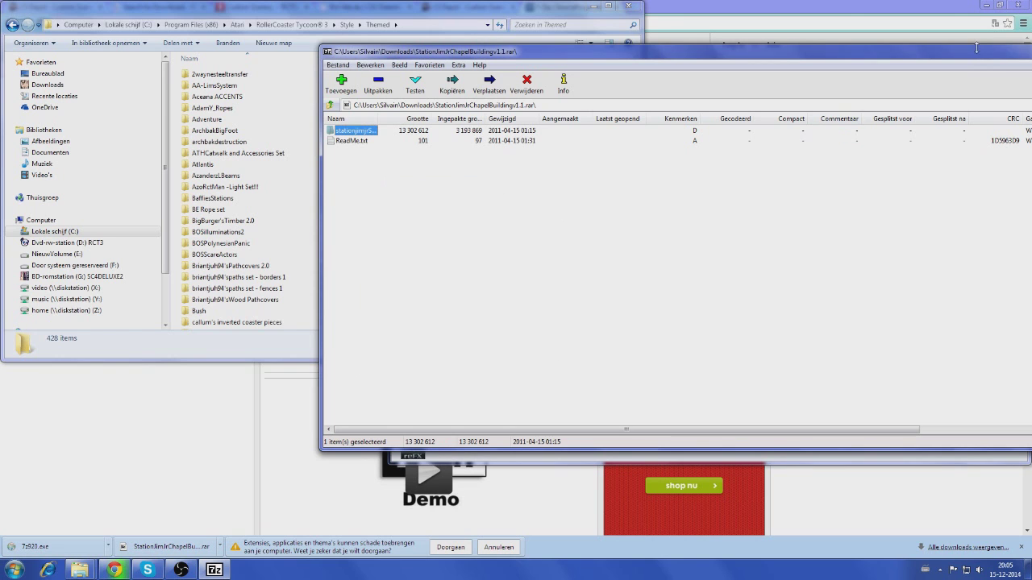
Close 7-Zip, the Themed folder window, and the Downloads window
{"action": "left_click_drag", "start_coordinate": [980, 51], "coordinate": [822, 35]}
{"action": "left_click", "coordinate": [919, 35]}
{"action": "left_click", "coordinate": [628, 7]}
{"action": "left_click", "coordinate": [1017, 110]}
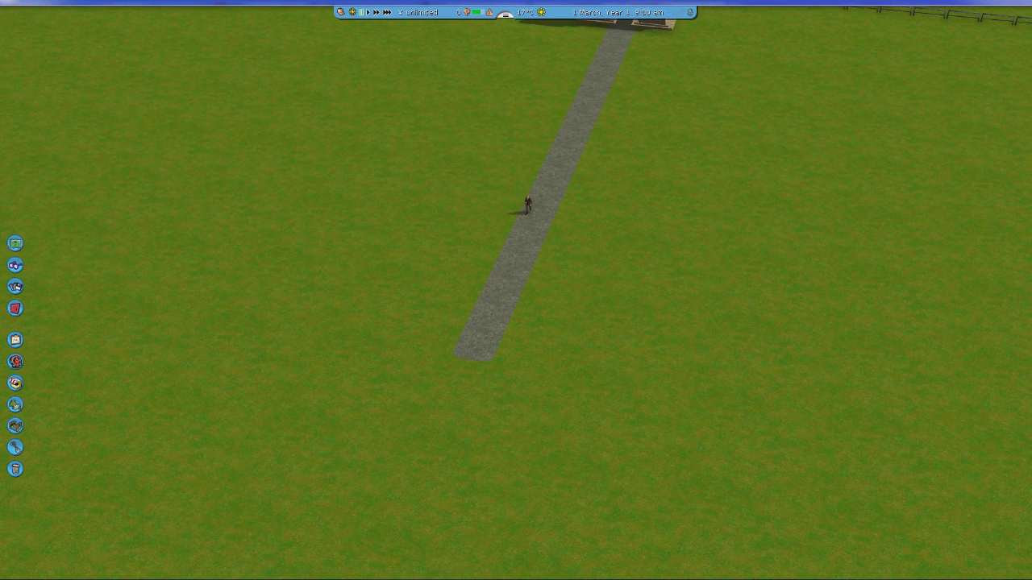
In the Walls and Edges list, expand shy-Alpine Village Set 1, preview a beam, then collapse it
{"action": "mouse_move", "coordinate": [19, 406]}
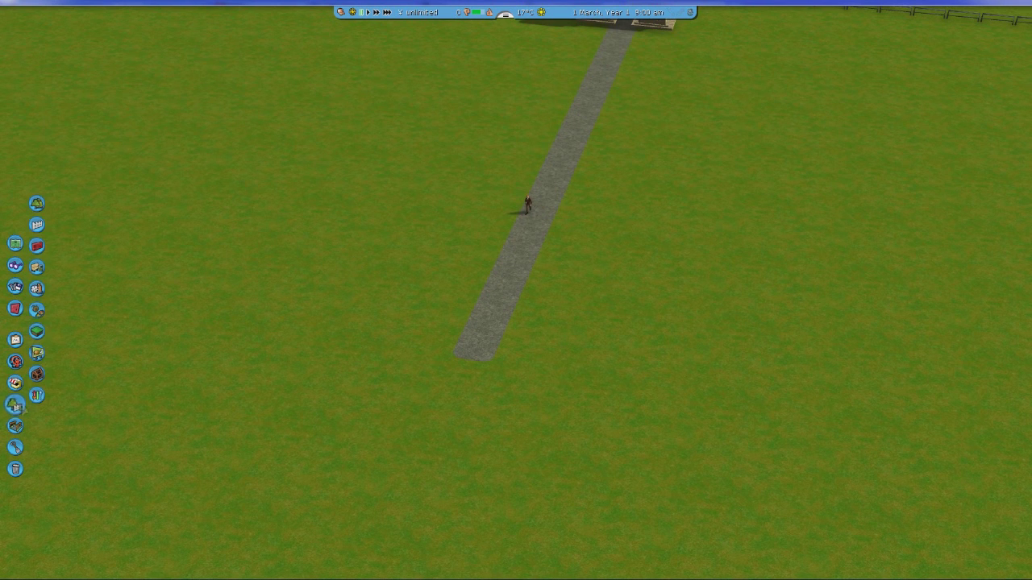
{"action": "left_click", "coordinate": [37, 248]}
{"action": "scroll", "coordinate": [209, 300], "scroll_direction": "down", "scroll_amount": 15}
{"action": "scroll", "coordinate": [209, 300], "scroll_direction": "down", "scroll_amount": 3}
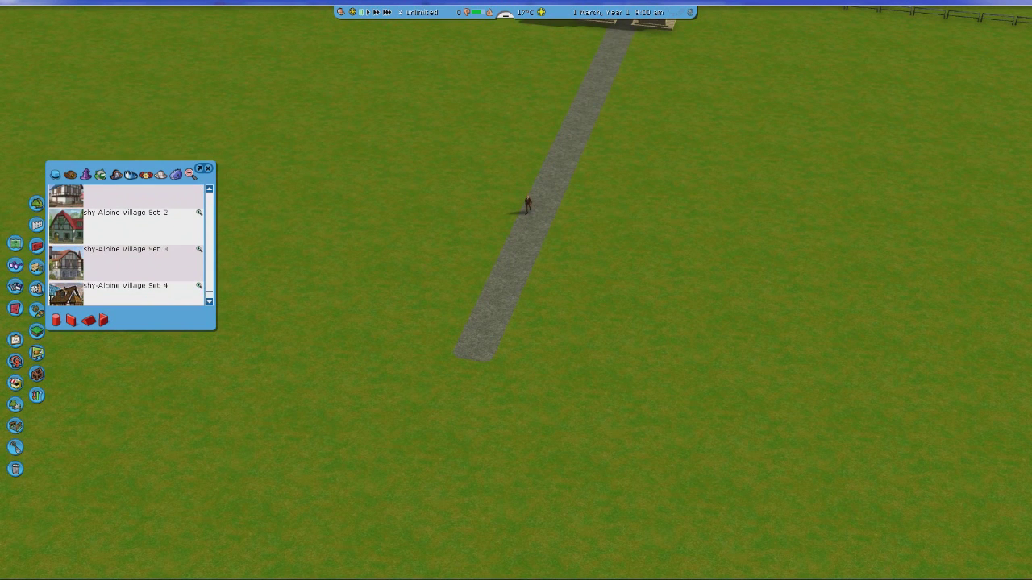
{"action": "scroll", "coordinate": [78, 270], "scroll_direction": "up", "scroll_amount": 1}
{"action": "left_click", "coordinate": [106, 234]}
{"action": "left_click", "coordinate": [113, 242]}
{"action": "scroll", "coordinate": [115, 246], "scroll_direction": "down", "scroll_amount": 3}
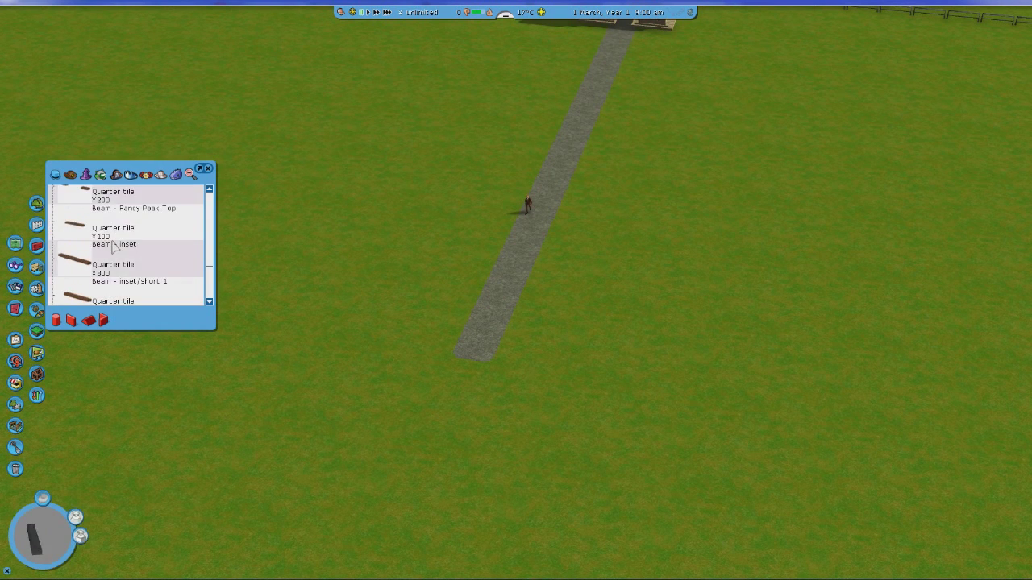
{"action": "scroll", "coordinate": [115, 250], "scroll_direction": "down", "scroll_amount": 3}
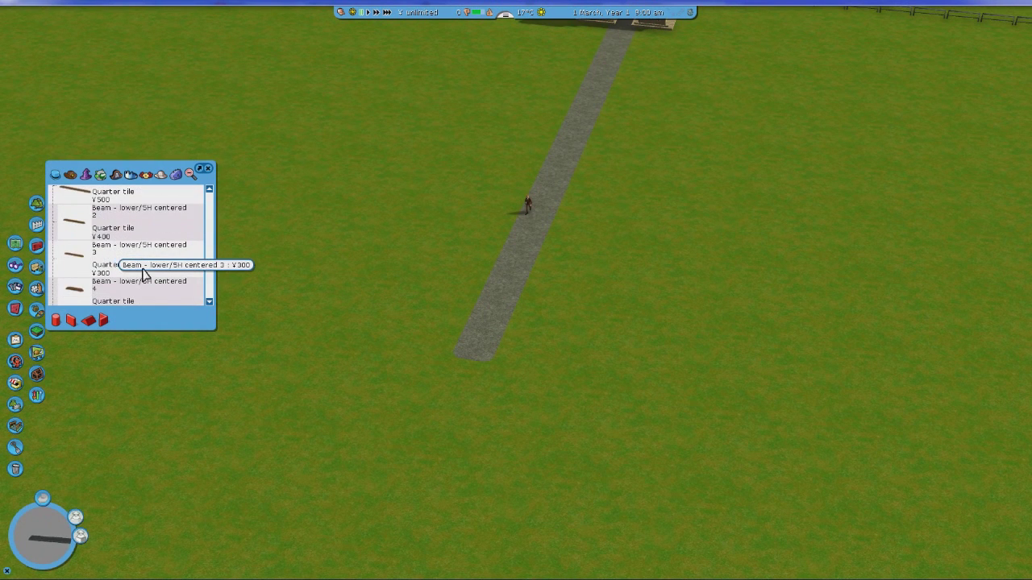
{"action": "scroll", "coordinate": [135, 258], "scroll_direction": "up", "scroll_amount": 6}
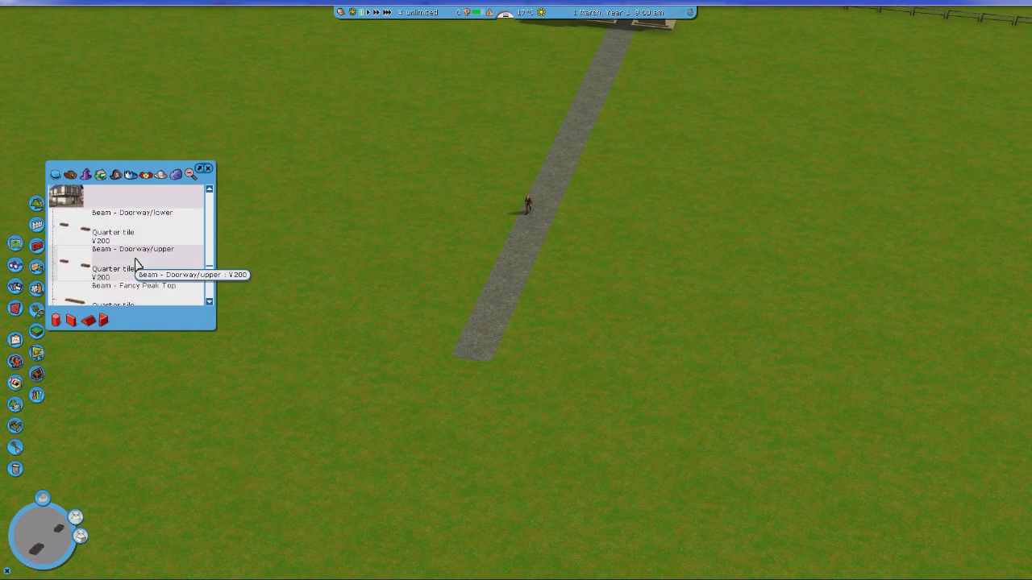
{"action": "left_click", "coordinate": [111, 223]}
Move the view toward the park entrance and hide five scenery themes with the filter icons
{"action": "scroll", "coordinate": [153, 270], "scroll_direction": "down", "scroll_amount": 10}
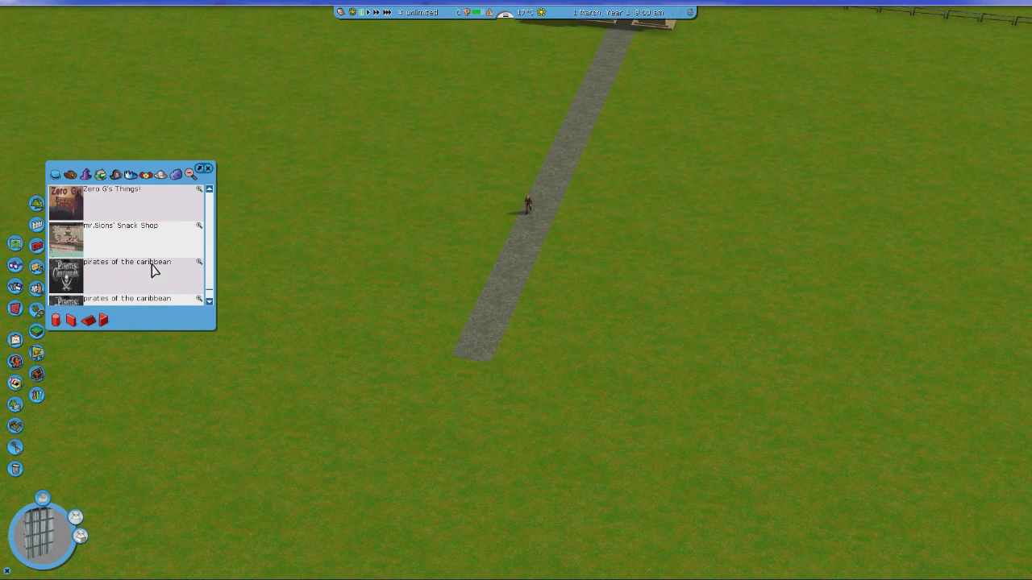
{"action": "scroll", "coordinate": [153, 270], "scroll_direction": "up", "scroll_amount": 1}
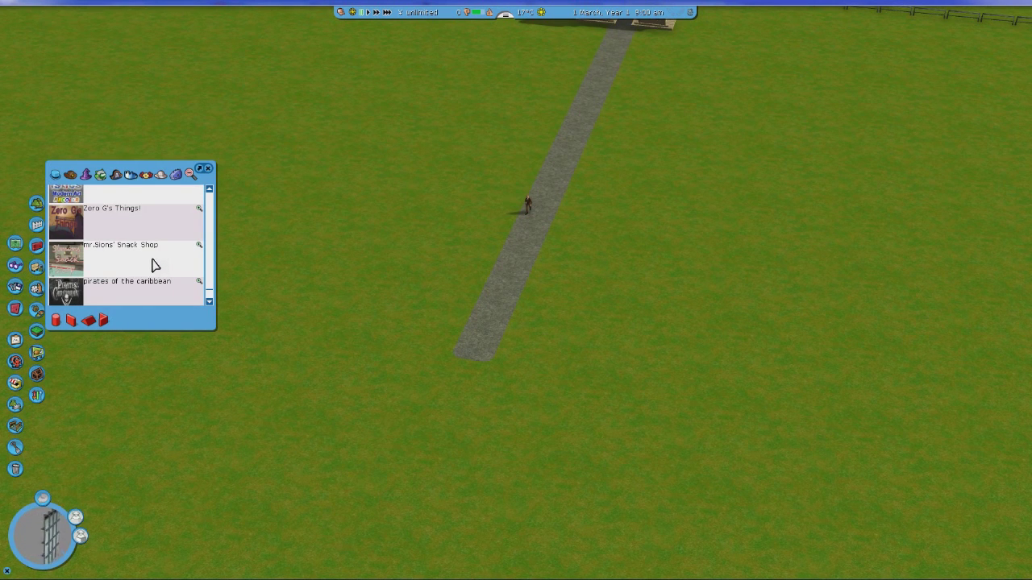
{"action": "key", "text": "Up"}
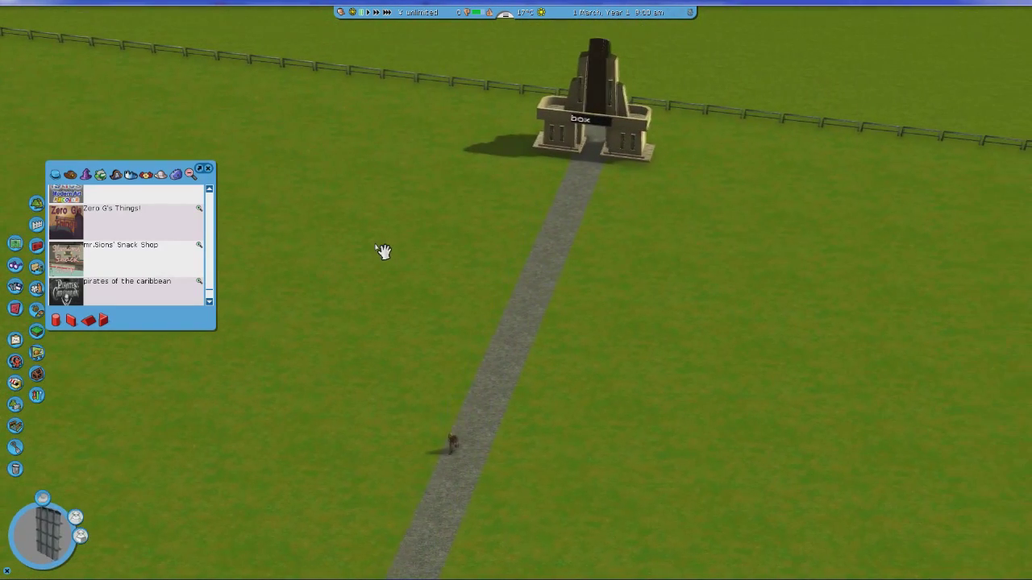
{"action": "scroll", "coordinate": [386, 250], "scroll_direction": "down", "scroll_amount": 3}
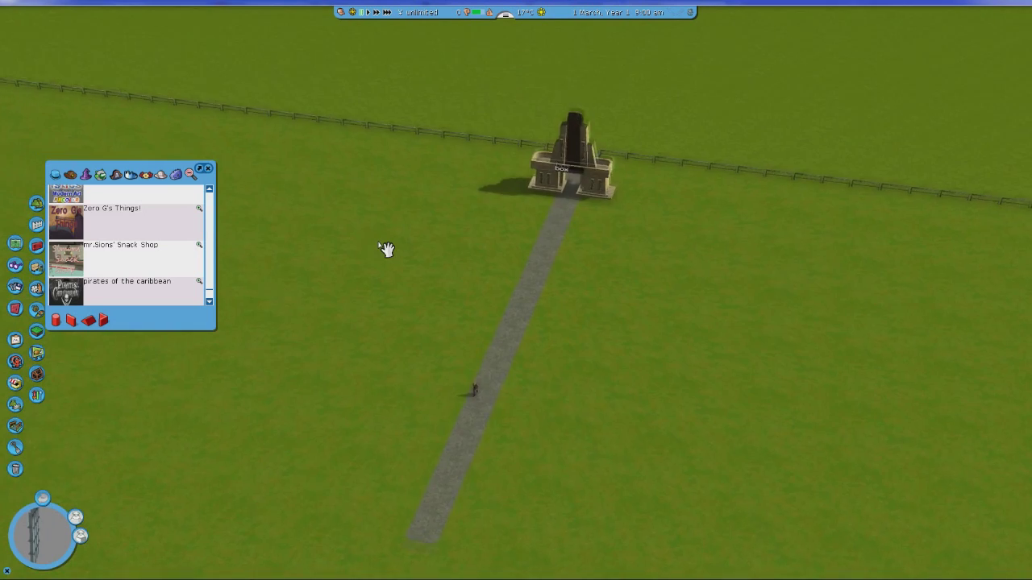
{"action": "scroll", "coordinate": [386, 250], "scroll_direction": "up", "scroll_amount": 3}
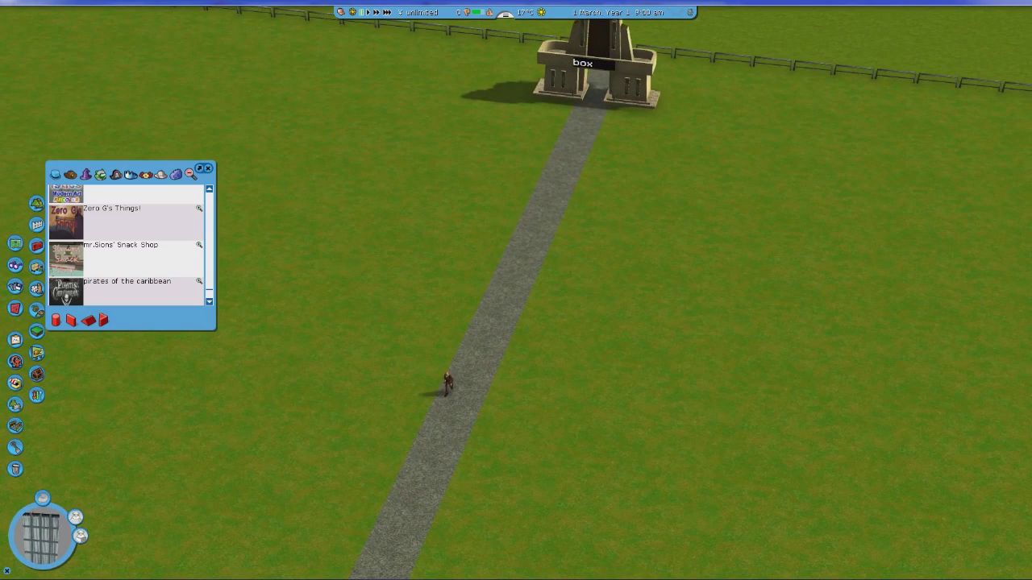
{"action": "left_click", "coordinate": [55, 174]}
{"action": "left_click", "coordinate": [70, 175]}
{"action": "left_click", "coordinate": [85, 174]}
{"action": "left_click", "coordinate": [116, 174]}
{"action": "left_click", "coordinate": [131, 174]}
Filter out three more scenery themes and scroll the resulting list
{"action": "left_click", "coordinate": [146, 175]}
{"action": "left_click", "coordinate": [160, 174]}
{"action": "left_click", "coordinate": [175, 174]}
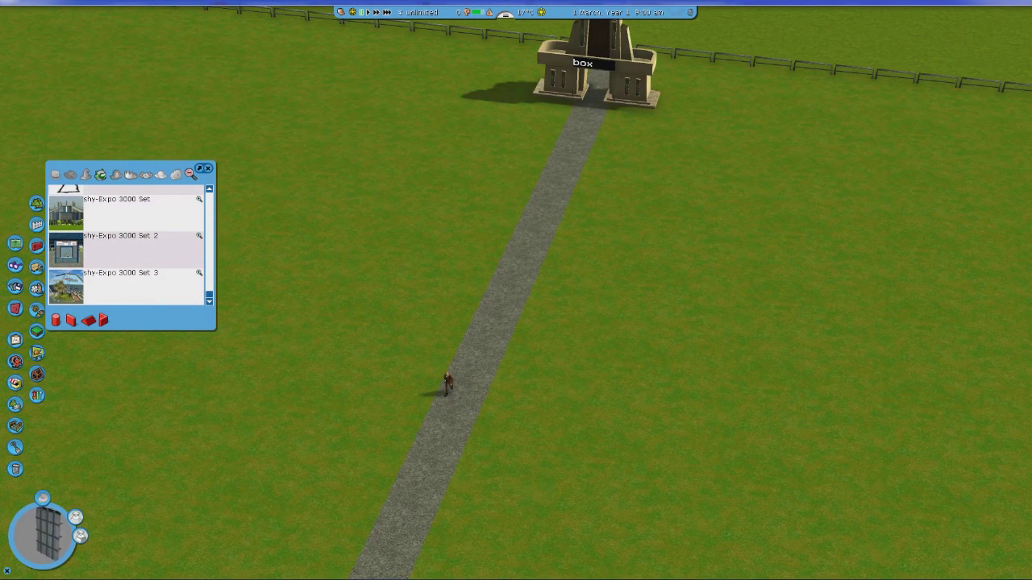
{"action": "scroll", "coordinate": [125, 250], "scroll_direction": "up", "scroll_amount": 10}
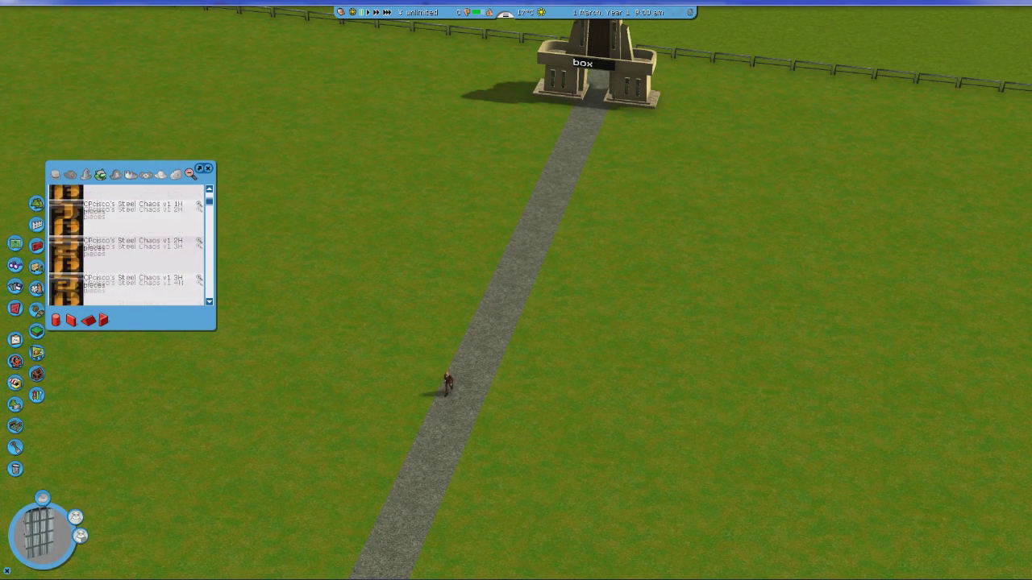
{"action": "scroll", "coordinate": [125, 246], "scroll_direction": "down", "scroll_amount": 8}
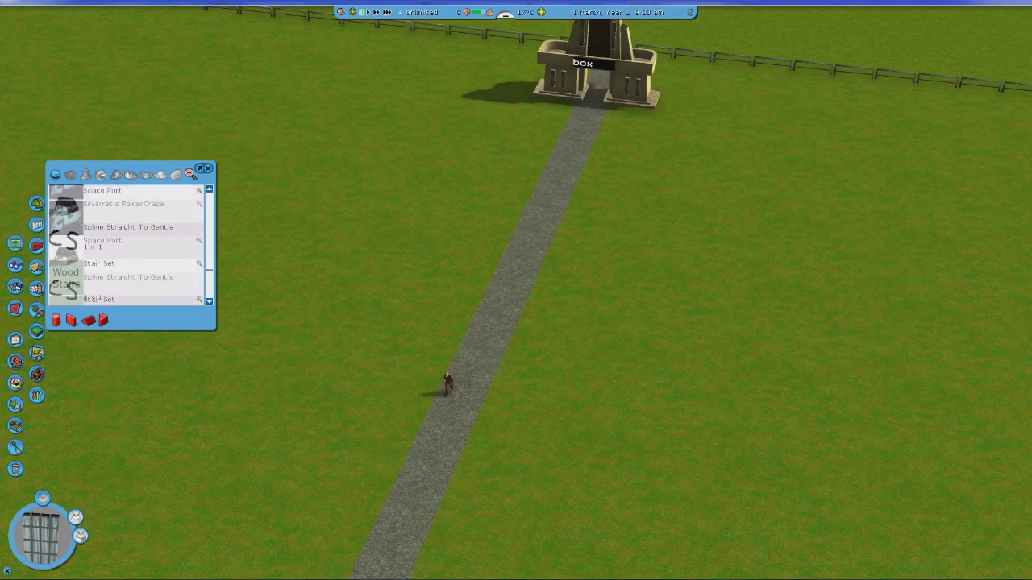
Browse another scenery category, settle on trees and plants, and rotate the park view diagonally
{"action": "left_click", "coordinate": [36, 290]}
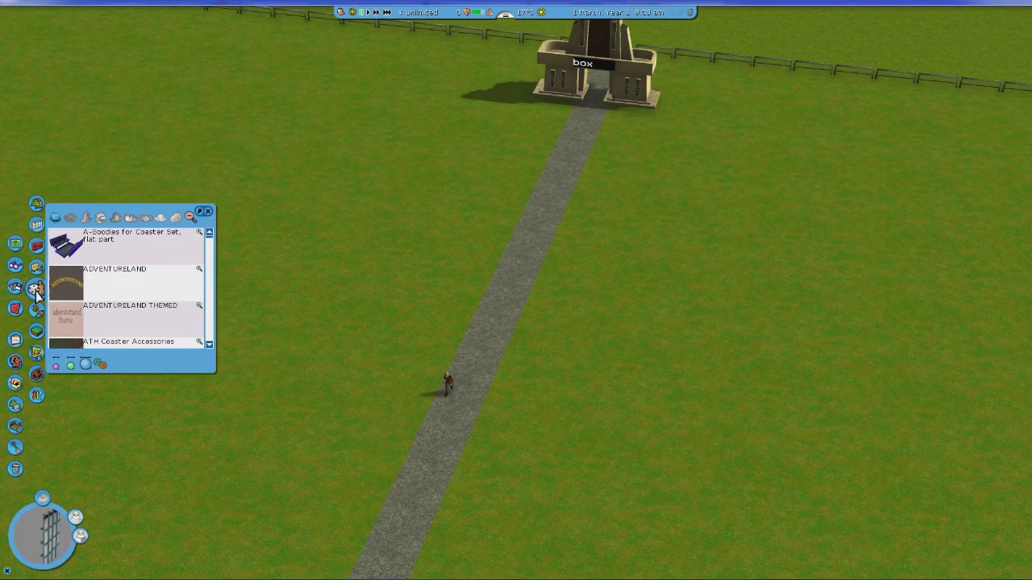
{"action": "left_click_drag", "start_coordinate": [209, 247], "coordinate": [215, 342]}
{"action": "left_click", "coordinate": [36, 204]}
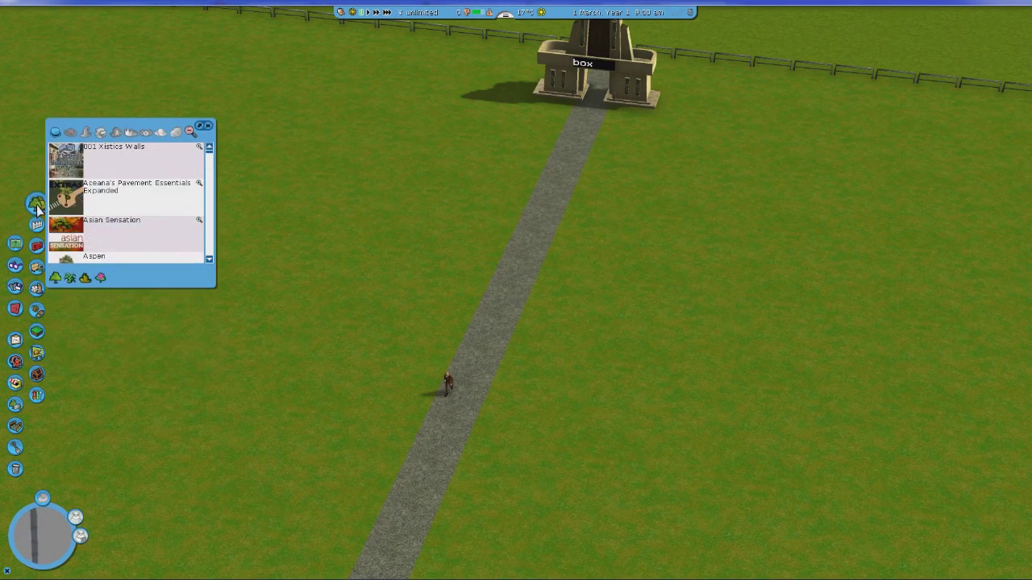
{"action": "scroll", "coordinate": [129, 201], "scroll_direction": "down", "scroll_amount": 10}
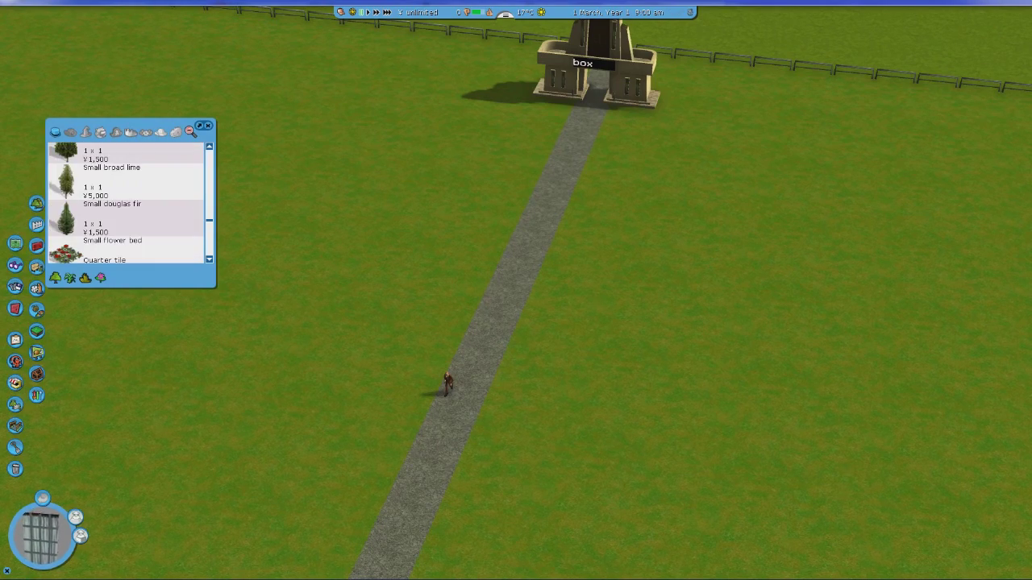
{"action": "key", "text": "Down"}
{"action": "key", "text": "Delete"}
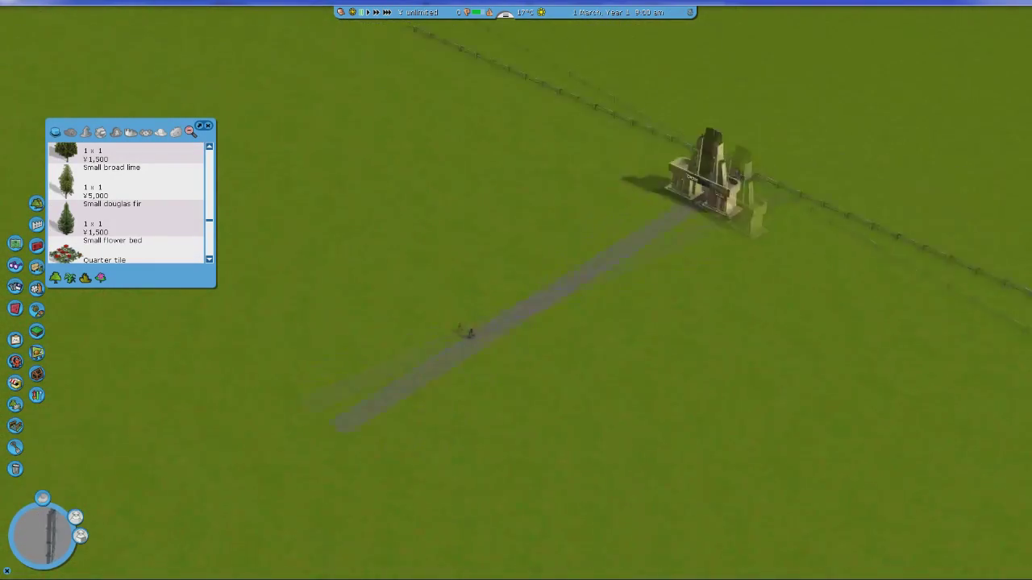
{"action": "key", "text": "Delete"}
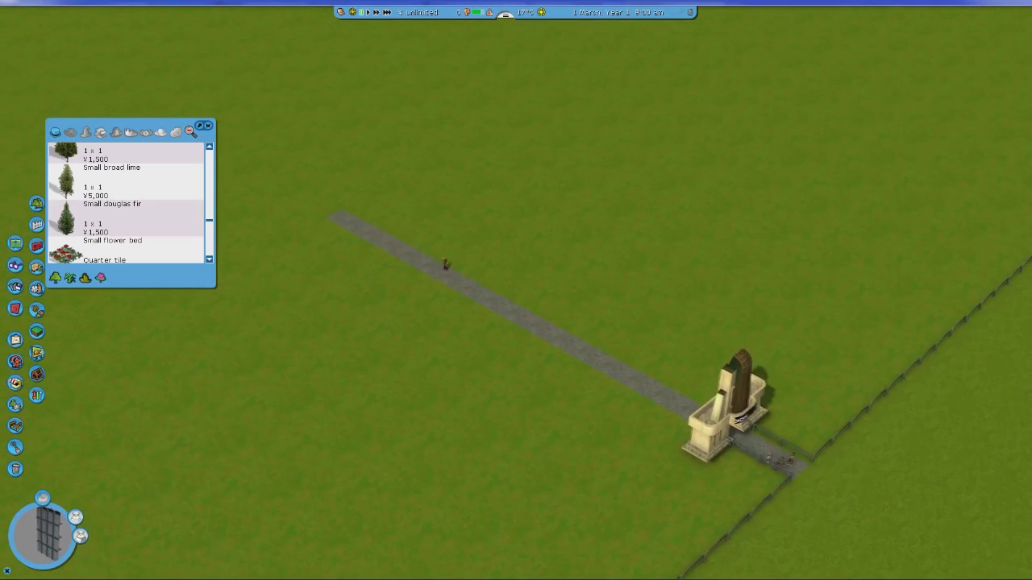
{"action": "scroll", "coordinate": [373, 236], "scroll_direction": "up", "scroll_amount": 2}
{"action": "scroll", "coordinate": [373, 235], "scroll_direction": "up", "scroll_amount": 2}
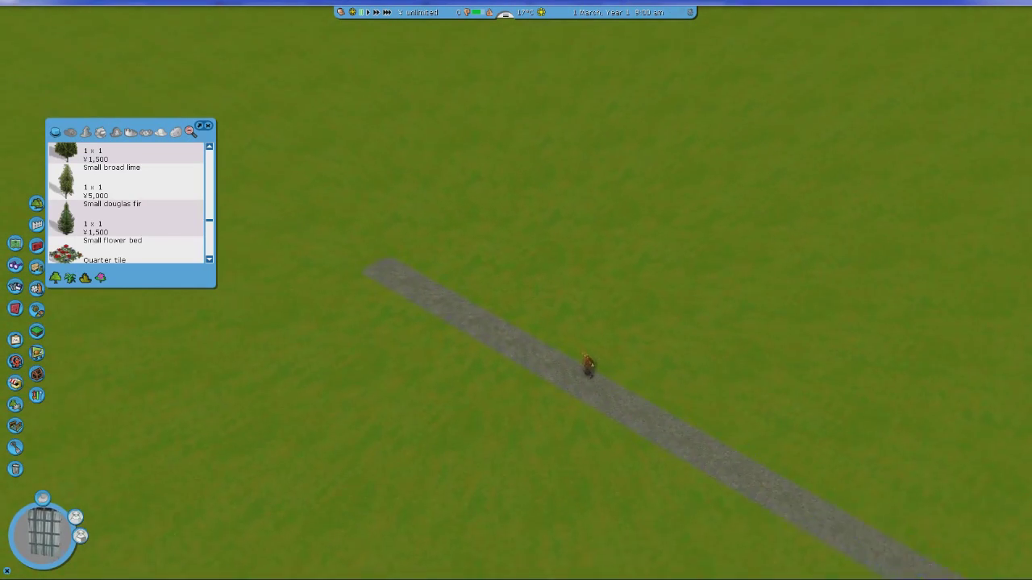
Select Wall - Stucco 4H/inset from the expanded shy-Alpine Village set in Walls and Edges
{"action": "left_click", "coordinate": [37, 248]}
{"action": "scroll", "coordinate": [125, 246], "scroll_direction": "down", "scroll_amount": 10}
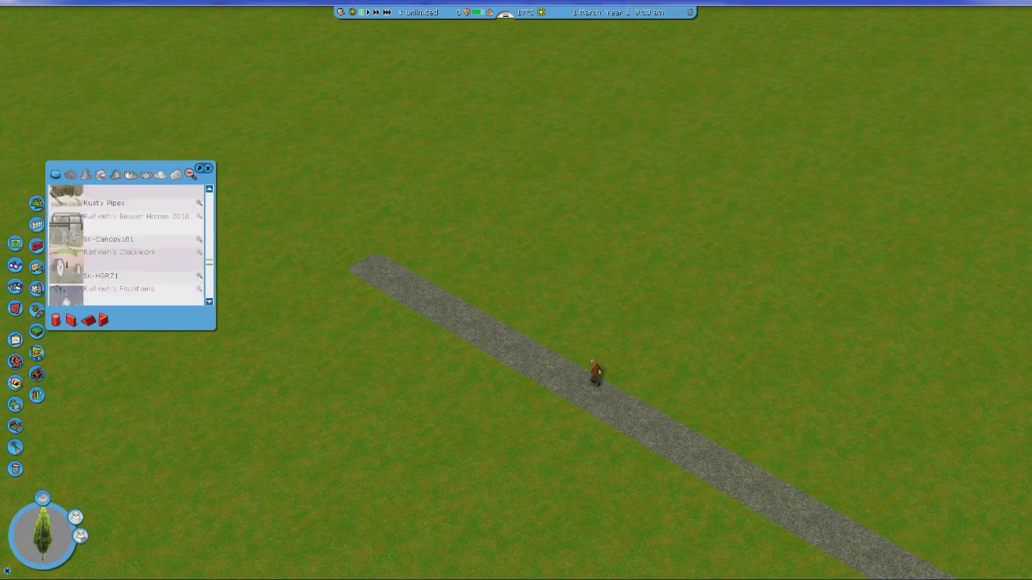
{"action": "scroll", "coordinate": [207, 296], "scroll_direction": "up", "scroll_amount": 3}
{"action": "scroll", "coordinate": [200, 247], "scroll_direction": "down", "scroll_amount": 3}
{"action": "left_click", "coordinate": [162, 249]}
{"action": "scroll", "coordinate": [161, 248], "scroll_direction": "down", "scroll_amount": 4}
{"action": "scroll", "coordinate": [194, 272], "scroll_direction": "down", "scroll_amount": 8}
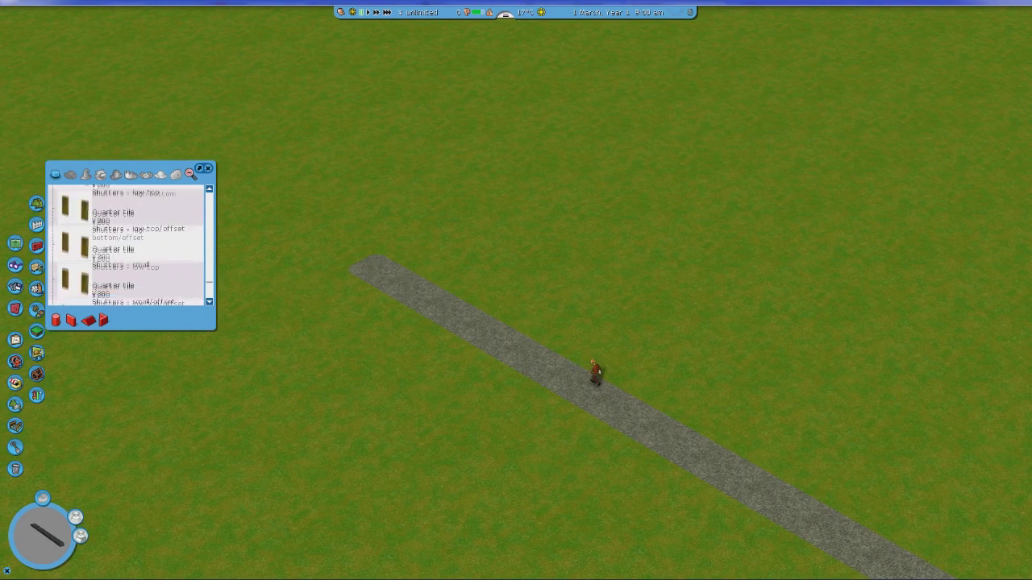
{"action": "scroll", "coordinate": [209, 294], "scroll_direction": "down", "scroll_amount": 8}
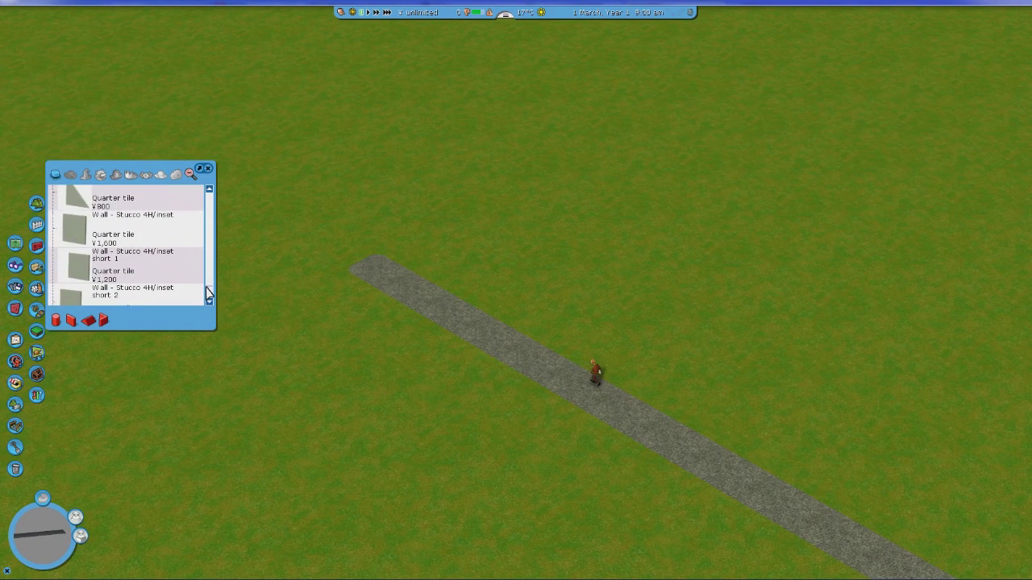
{"action": "left_click", "coordinate": [154, 292]}
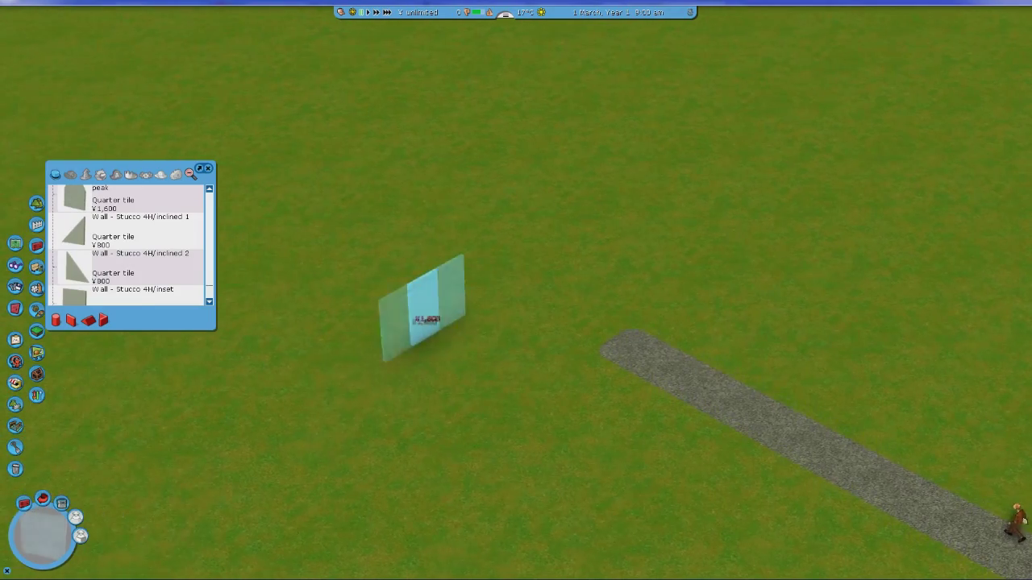
Show the terrain grid and place a Stucco 4H wall section on the grass
{"action": "mouse_move", "coordinate": [36, 121]}
{"action": "left_click", "coordinate": [37, 85]}
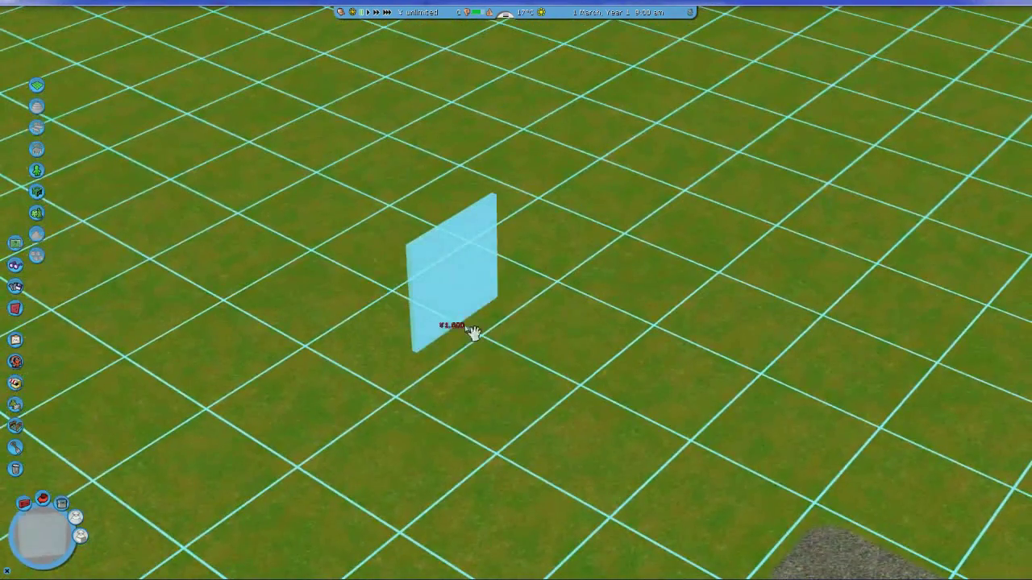
{"action": "left_click", "coordinate": [479, 321]}
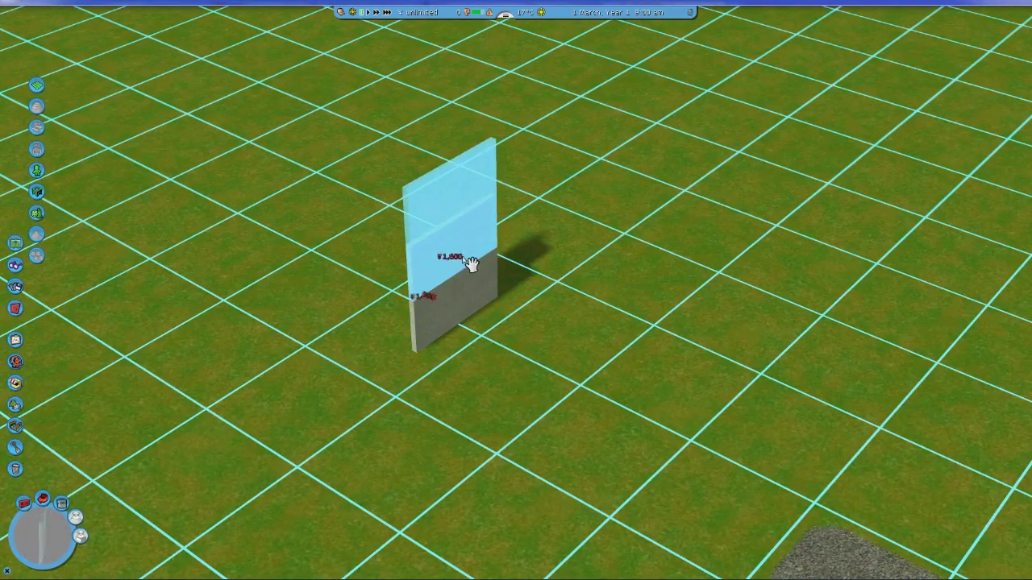